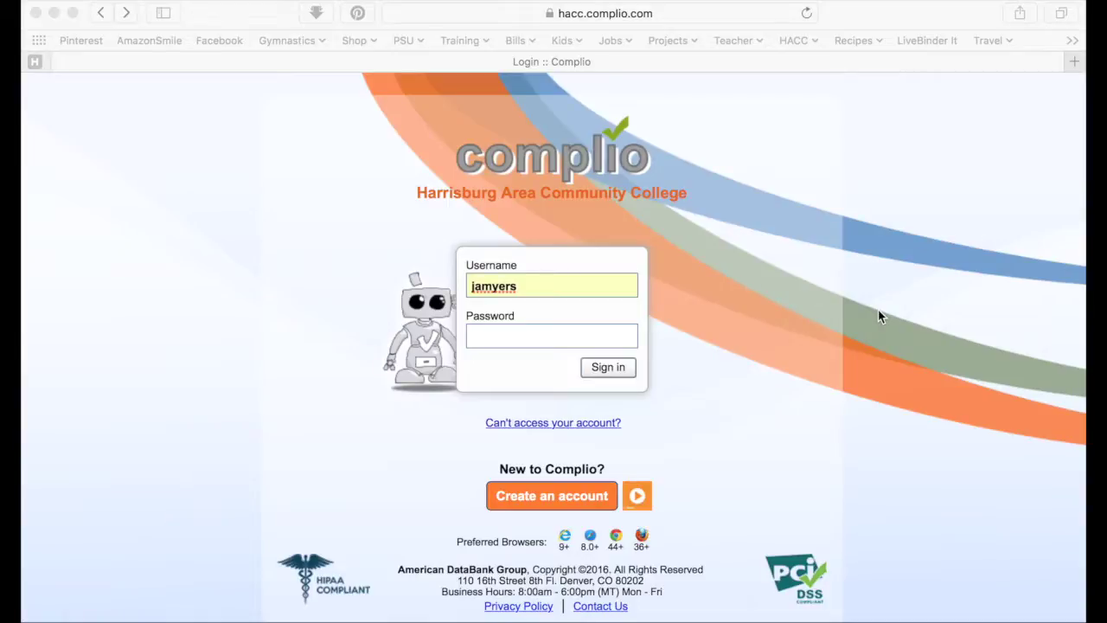
# Step: Open the new account registration form, review its account, personal and contact fields, and return to the login page
pyautogui.click(545, 509)
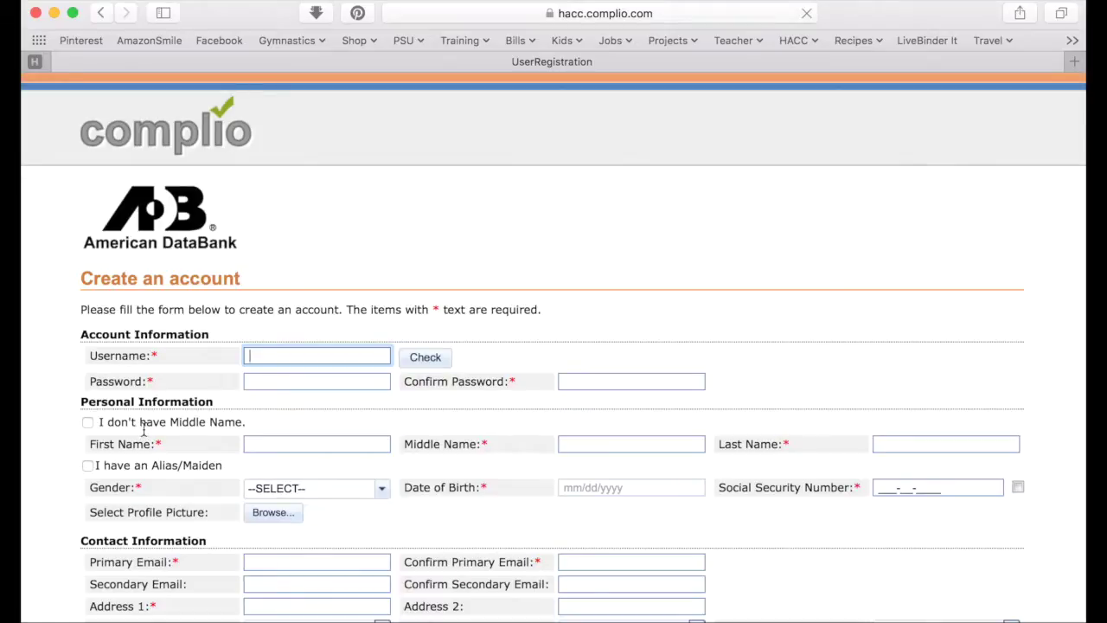
pyautogui.scroll(-3, 144, 435)
pyautogui.scroll(-3, 143, 432)
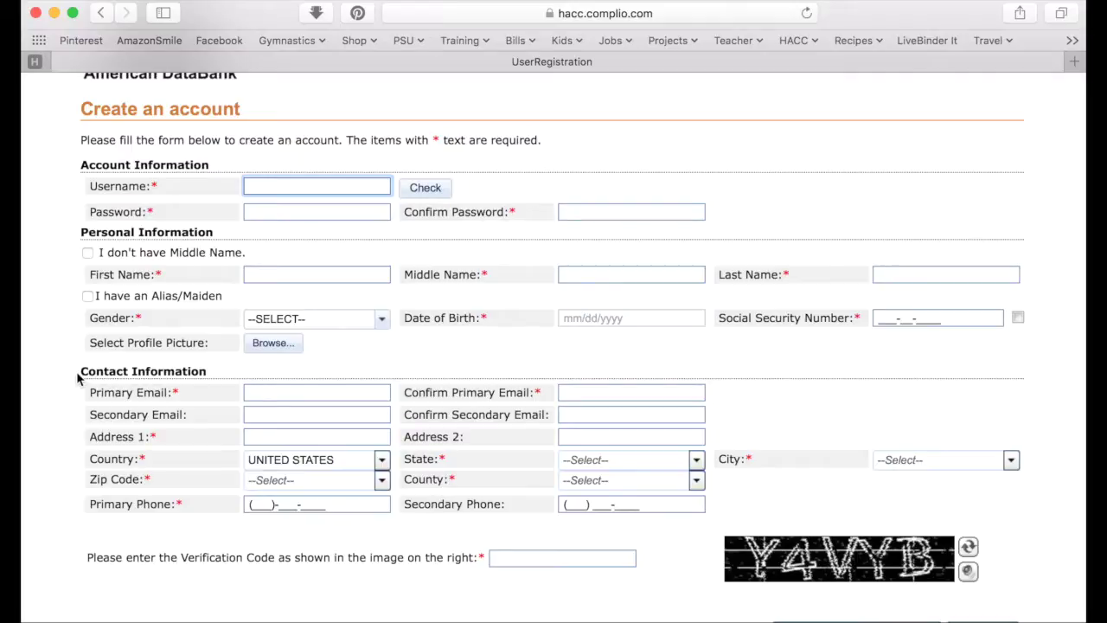
pyautogui.scroll(3, 77, 378)
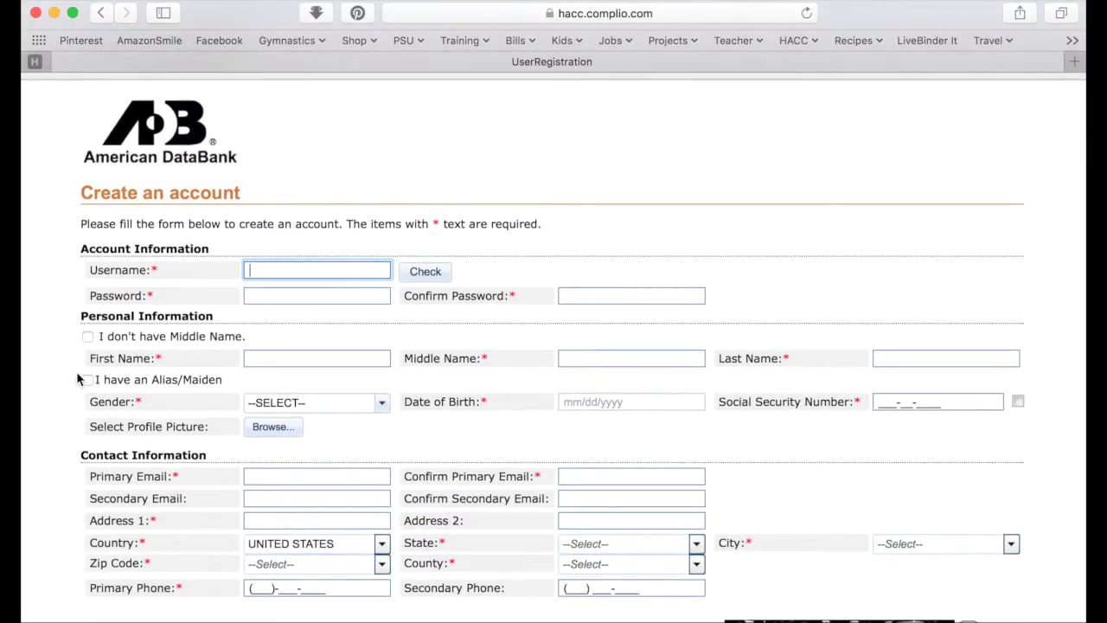
pyautogui.click(101, 13)
# Step: Enter the account password and sign in to the student account
pyautogui.click(517, 340)
pyautogui.write('•••••••')
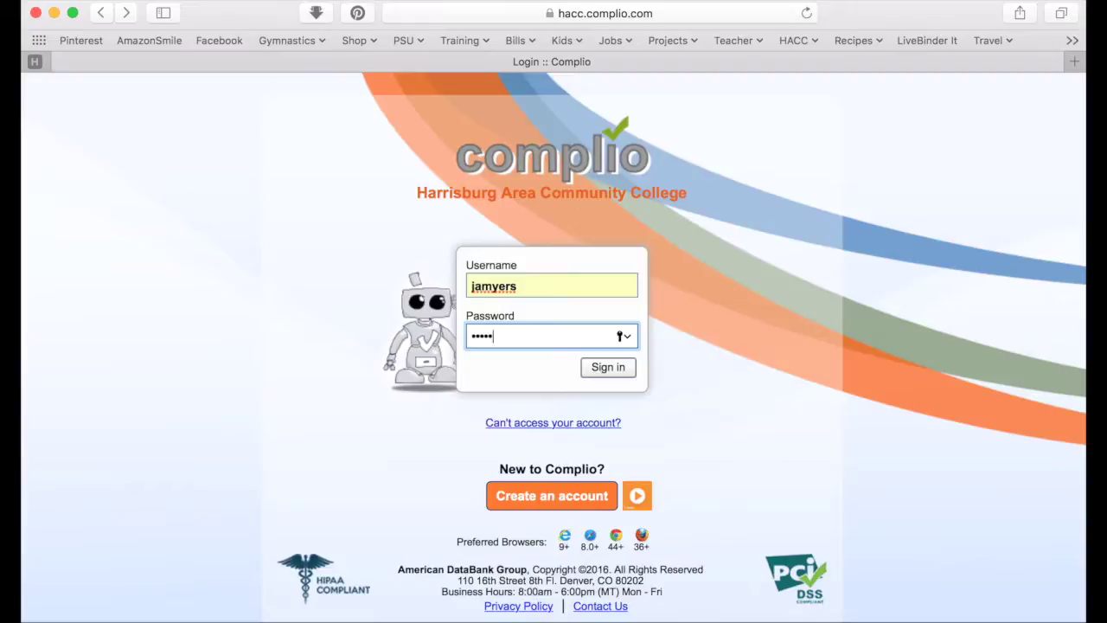
pyautogui.write('•••')
pyautogui.press('Return')
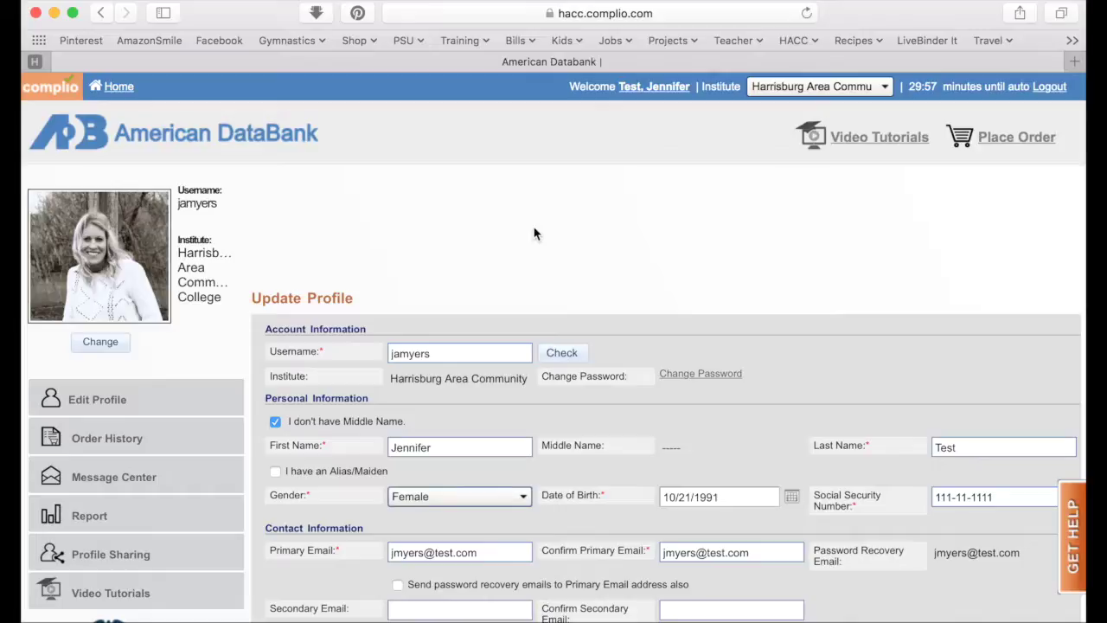
# Step: Start a new order for Spring 2017, Virtual campus, Early Childhood - Elementary Education program, and load its packages
pyautogui.click(1006, 147)
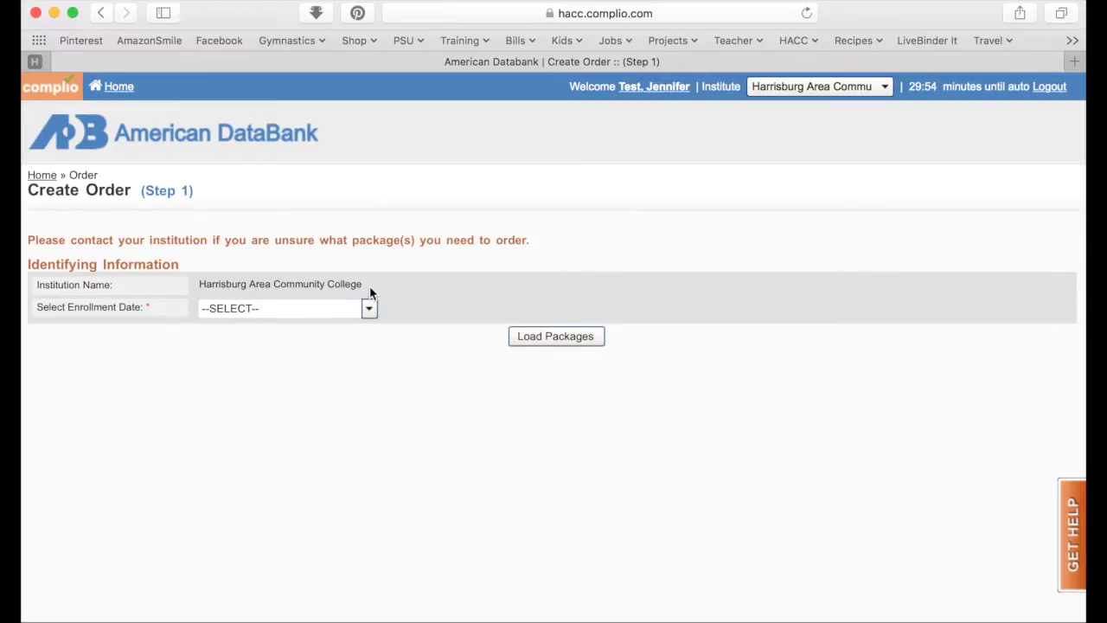
pyautogui.click(370, 309)
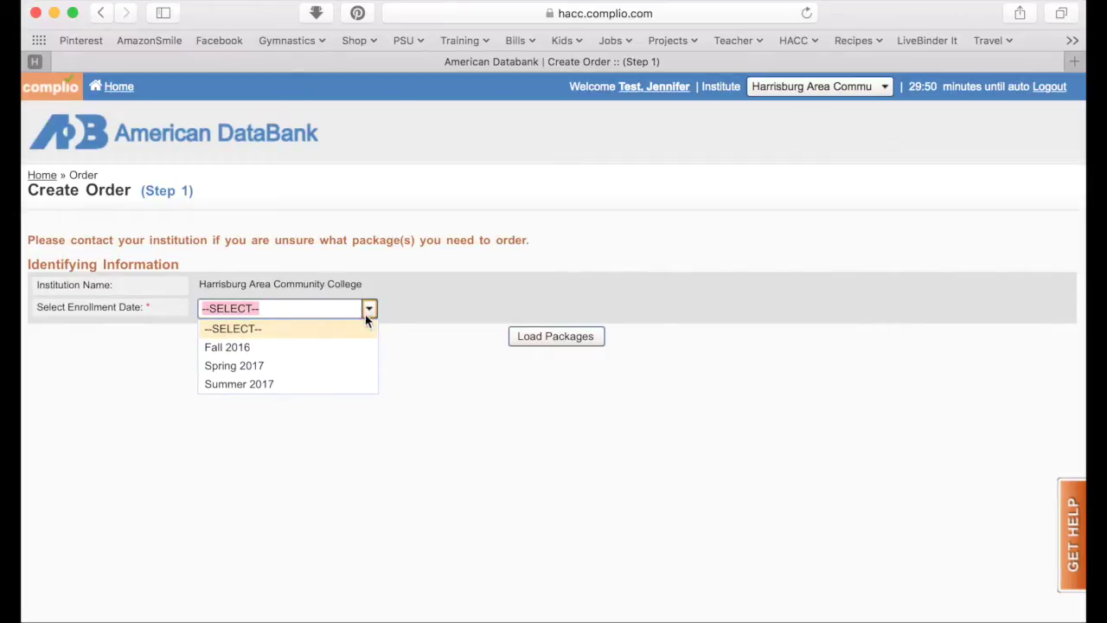
pyautogui.click(342, 367)
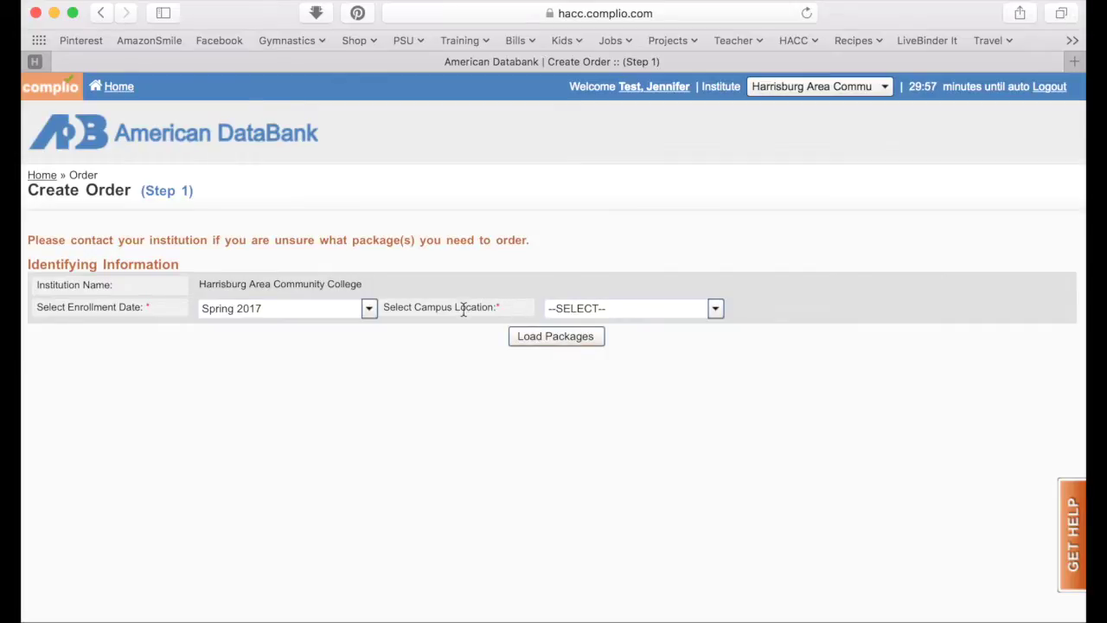
pyautogui.click(714, 310)
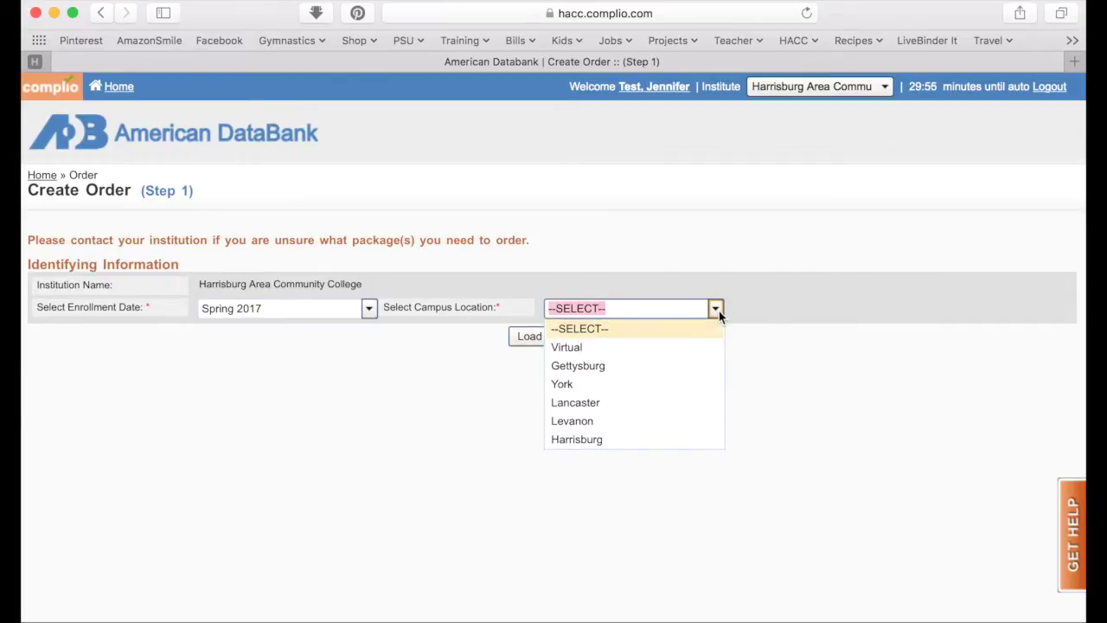
pyautogui.click(672, 347)
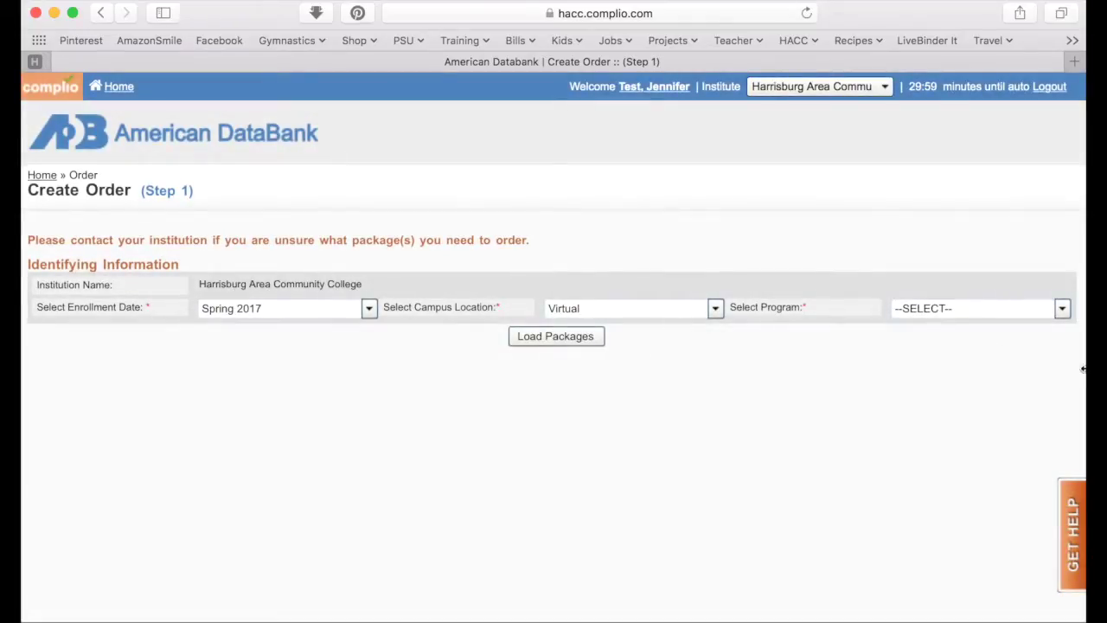
pyautogui.click(1062, 312)
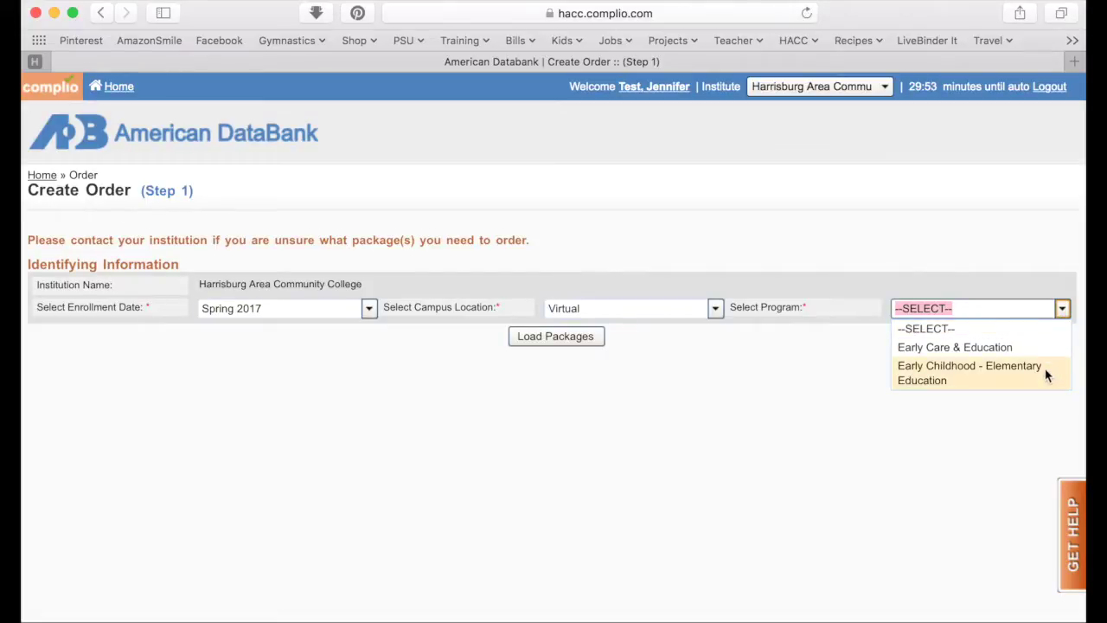
pyautogui.click(1046, 374)
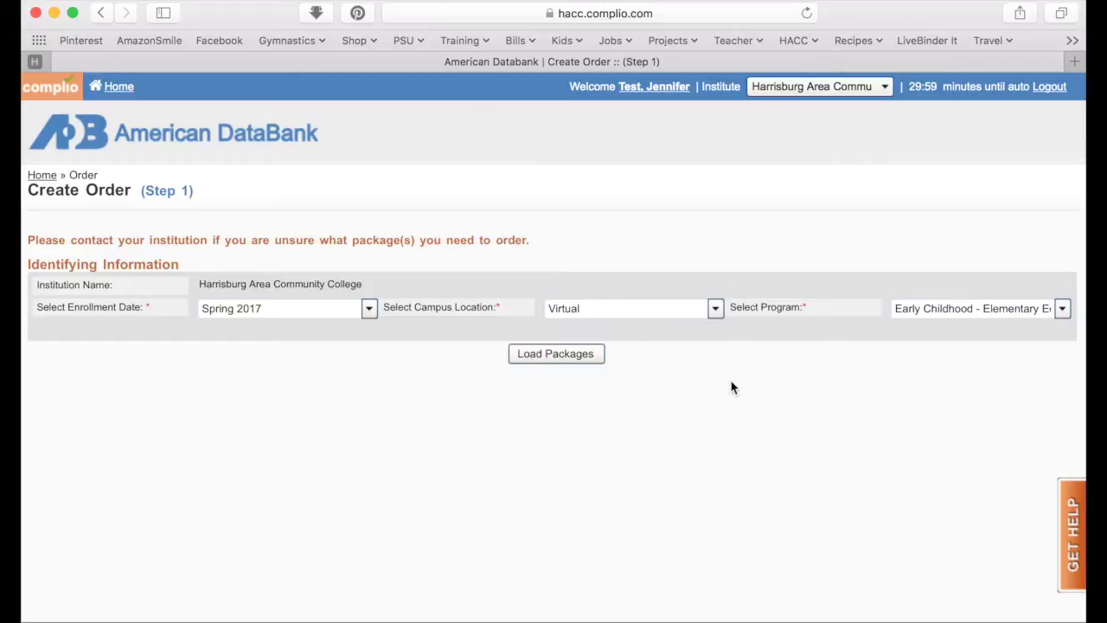
pyautogui.click(561, 356)
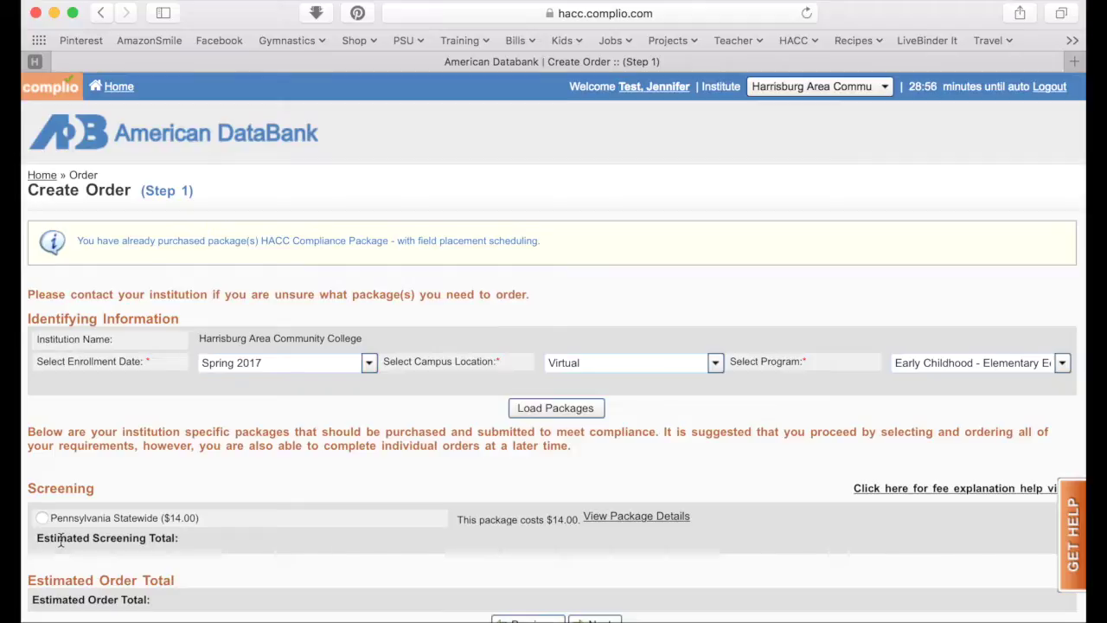
# Step: Choose the Pennsylvania Statewide screening package and continue through the prefilled personal information to the disclosure form
pyautogui.click(40, 520)
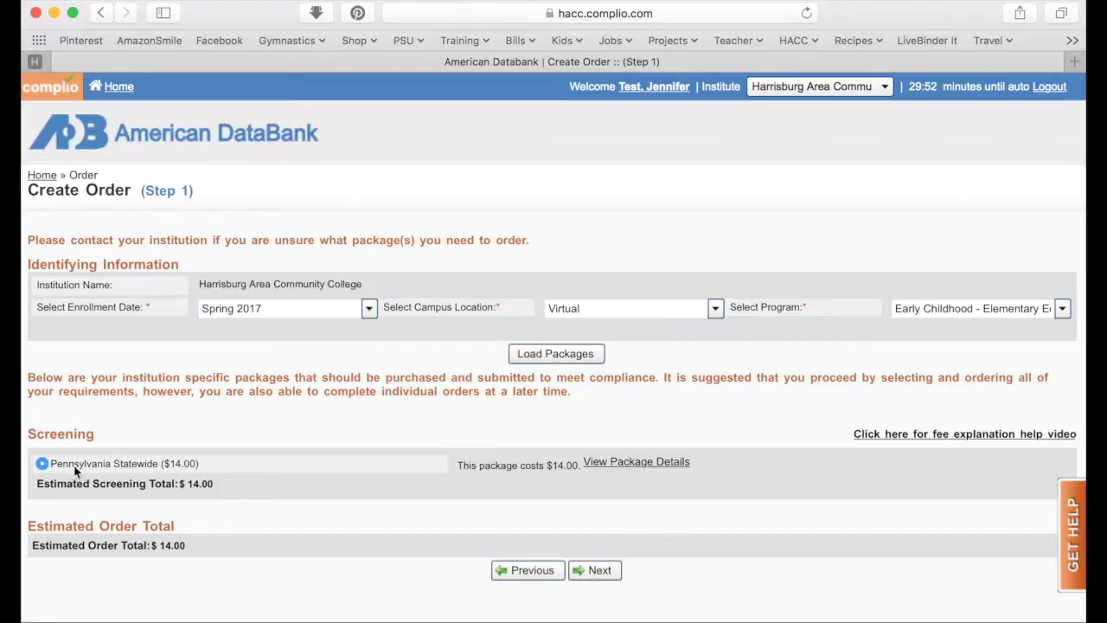
pyautogui.click(599, 572)
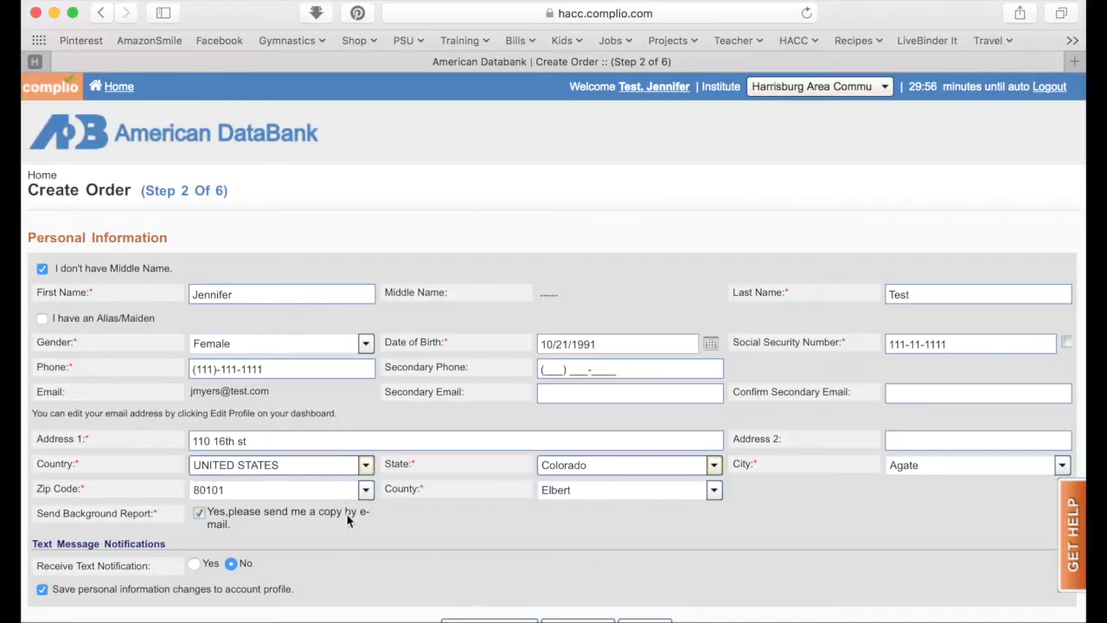
pyautogui.press('Tab')
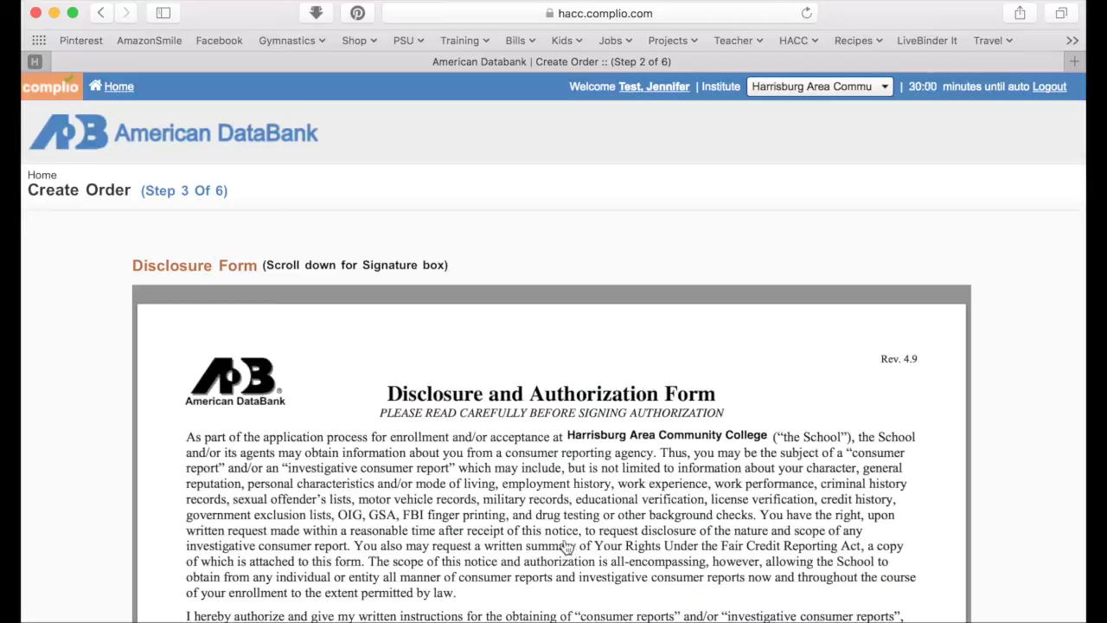
# Step: Go through the Disclosure and Authorization Form, agree to it, and draw the applicant's signature in the signature box
pyautogui.scroll(-10, 564, 544)
pyautogui.scroll(-10, 564, 543)
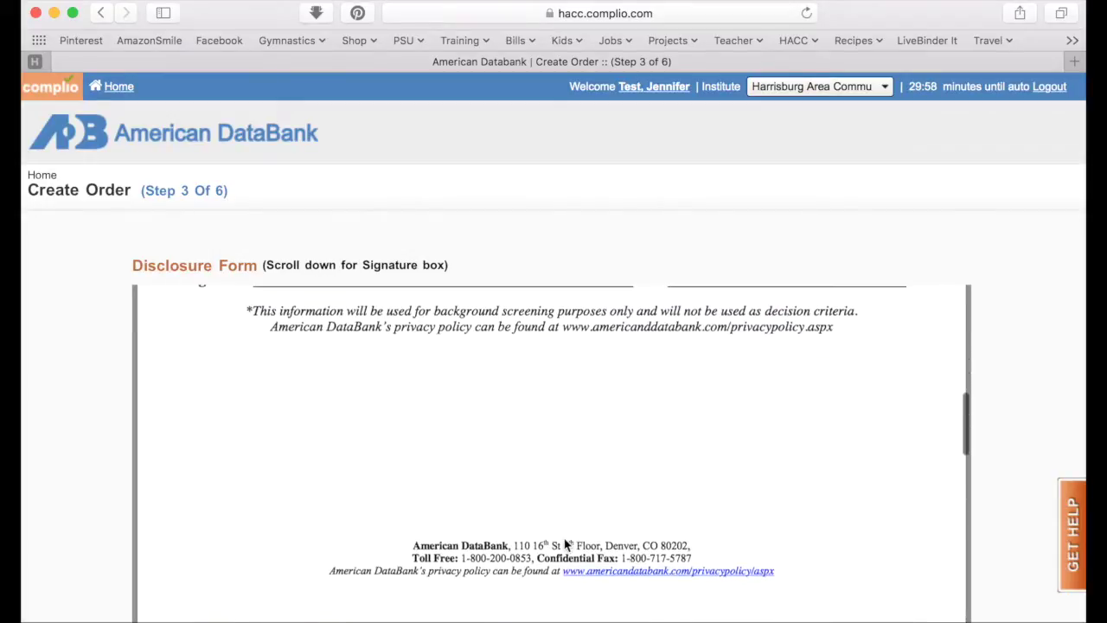
pyautogui.scroll(-10, 564, 543)
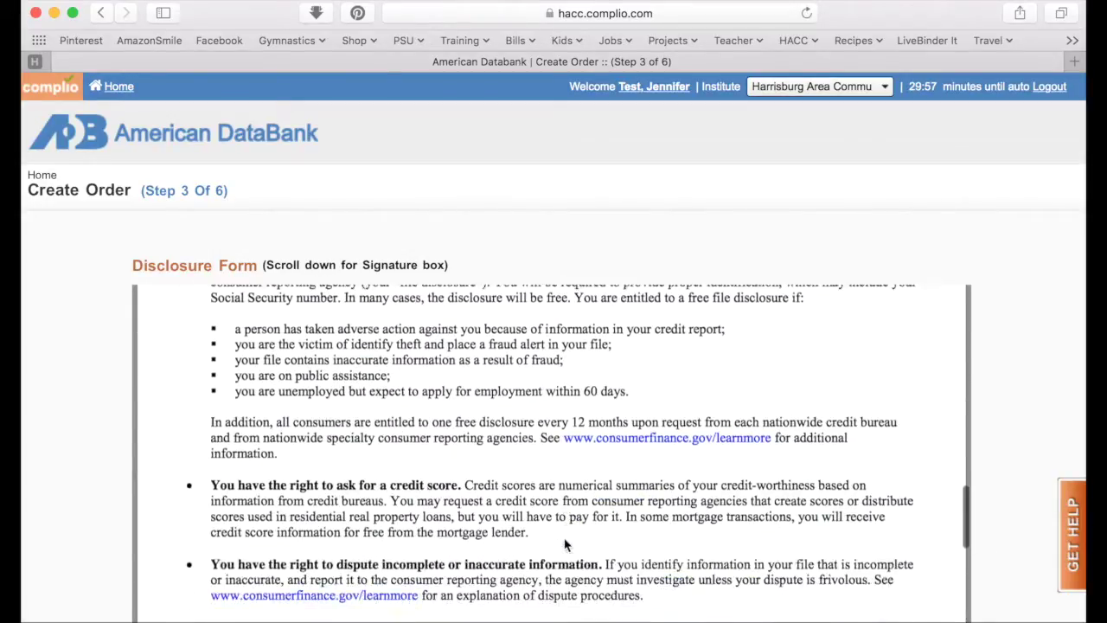
pyautogui.scroll(-10, 564, 541)
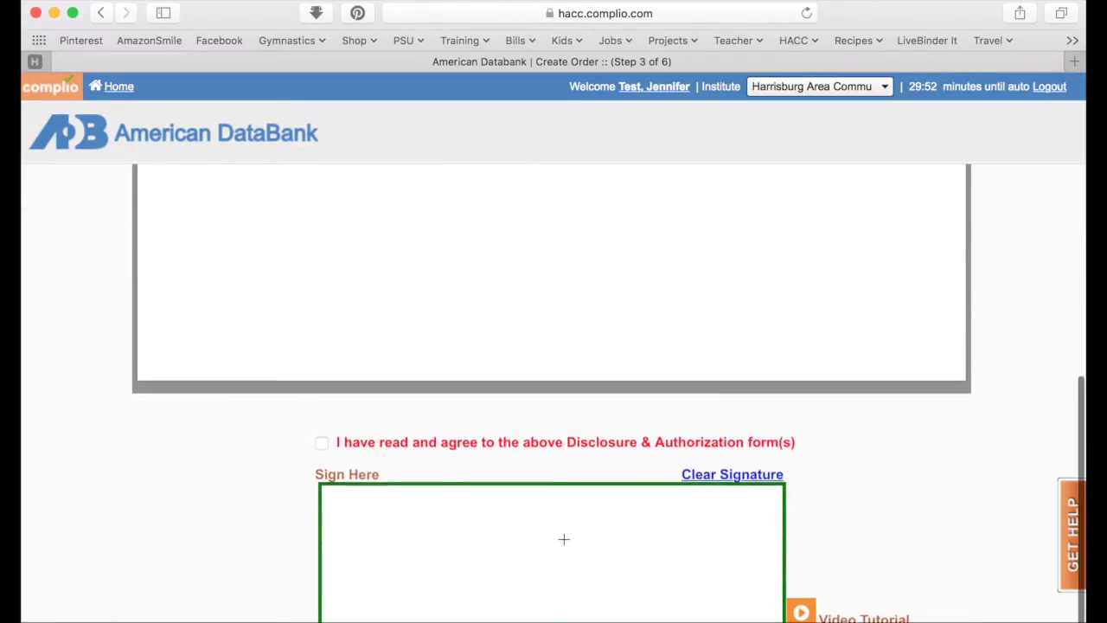
pyautogui.click(322, 447)
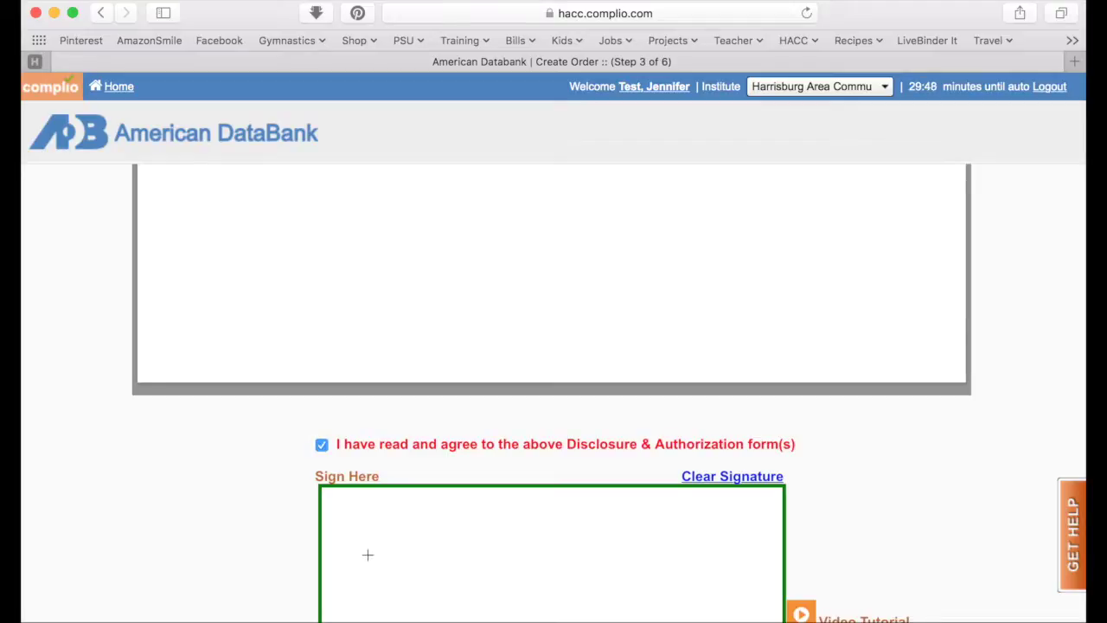
pyautogui.moveTo(368, 565)
pyautogui.mouseDown()
pyautogui.moveTo(352, 523)
pyautogui.moveTo(362, 609)
pyautogui.moveTo(378, 554)
pyautogui.moveTo(378, 571)
pyautogui.moveTo(431, 553)
pyautogui.moveTo(440, 573)
pyautogui.moveTo(451, 543)
pyautogui.moveTo(483, 531)
pyautogui.moveTo(487, 584)
pyautogui.moveTo(493, 558)
pyautogui.moveTo(517, 545)
pyautogui.moveTo(545, 564)
pyautogui.moveTo(527, 516)
pyautogui.moveTo(582, 547)
pyautogui.moveTo(582, 571)
pyautogui.mouseUp()
pyautogui.moveTo(590, 526)
pyautogui.mouseDown()
pyautogui.moveTo(605, 529)
pyautogui.moveTo(620, 564)
pyautogui.moveTo(645, 550)
pyautogui.moveTo(635, 597)
pyautogui.moveTo(675, 541)
pyautogui.moveTo(686, 558)
pyautogui.moveTo(692, 544)
pyautogui.moveTo(732, 545)
pyautogui.moveTo(708, 564)
pyautogui.moveTo(751, 542)
pyautogui.mouseUp()
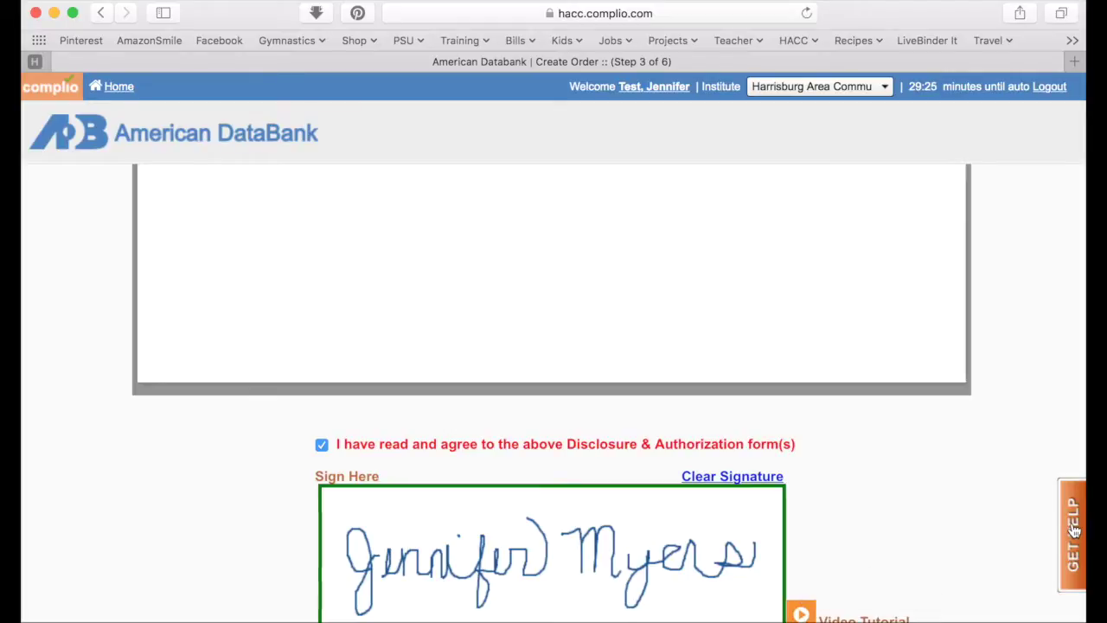
# Step: Submit the signed disclosure form, continue to the order review, and check the package and personal details
pyautogui.scroll(-1, 907, 492)
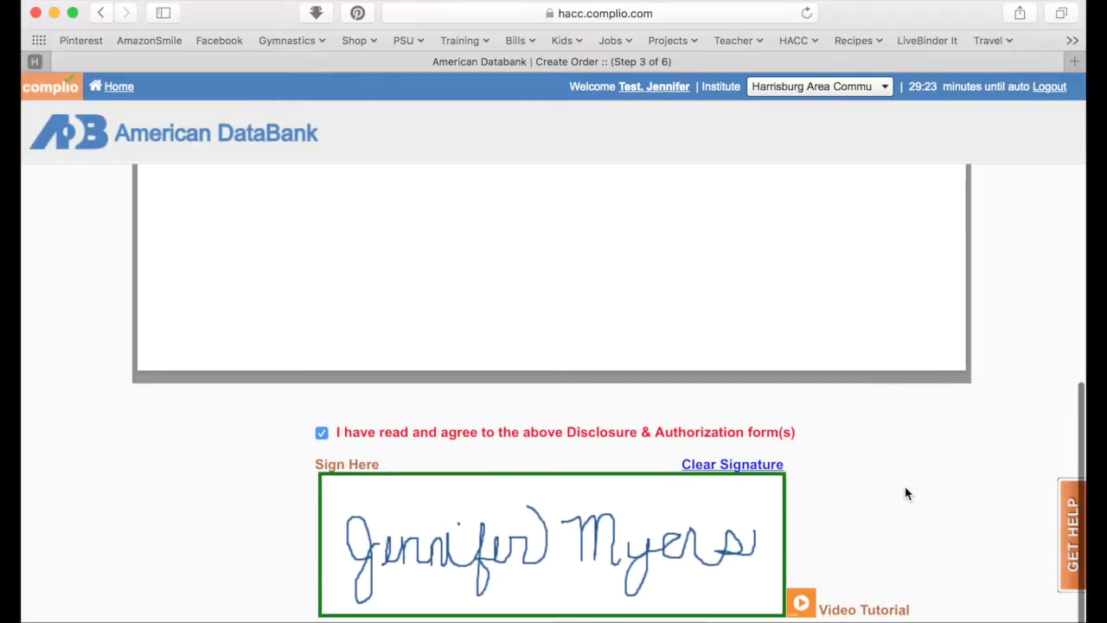
pyautogui.scroll(1, 906, 493)
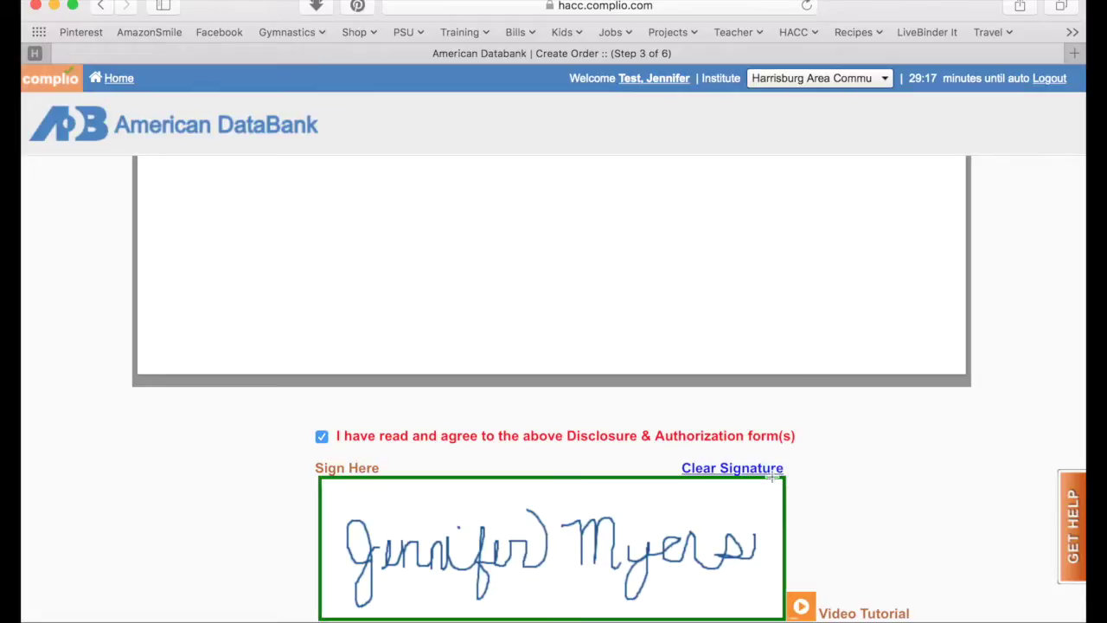
pyautogui.scroll(-1, 796, 503)
pyautogui.scroll(1, 794, 503)
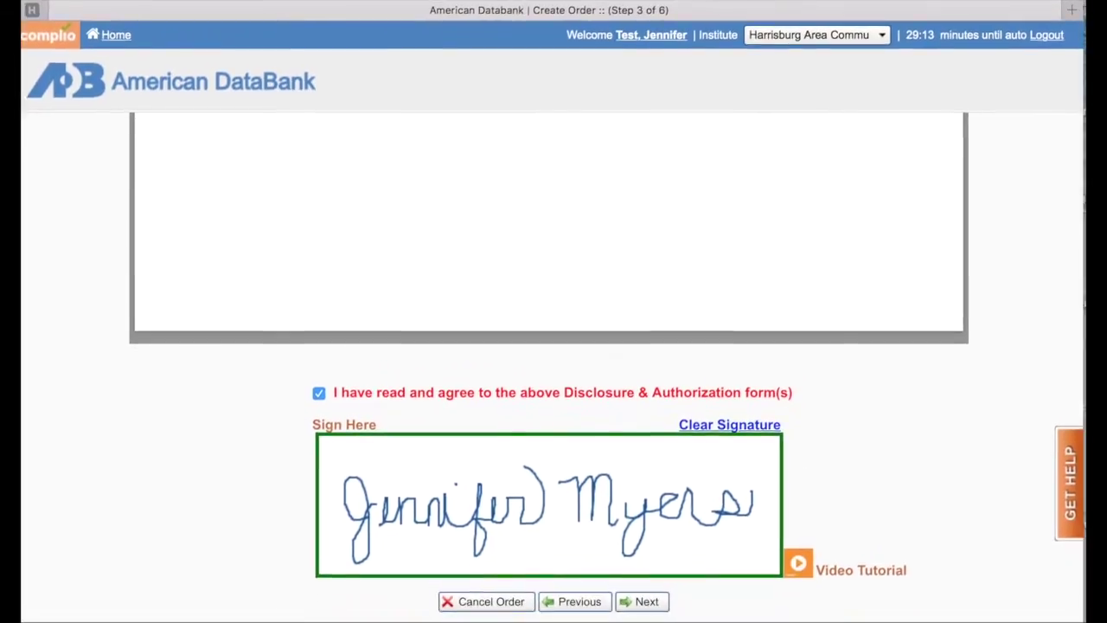
pyautogui.click(647, 620)
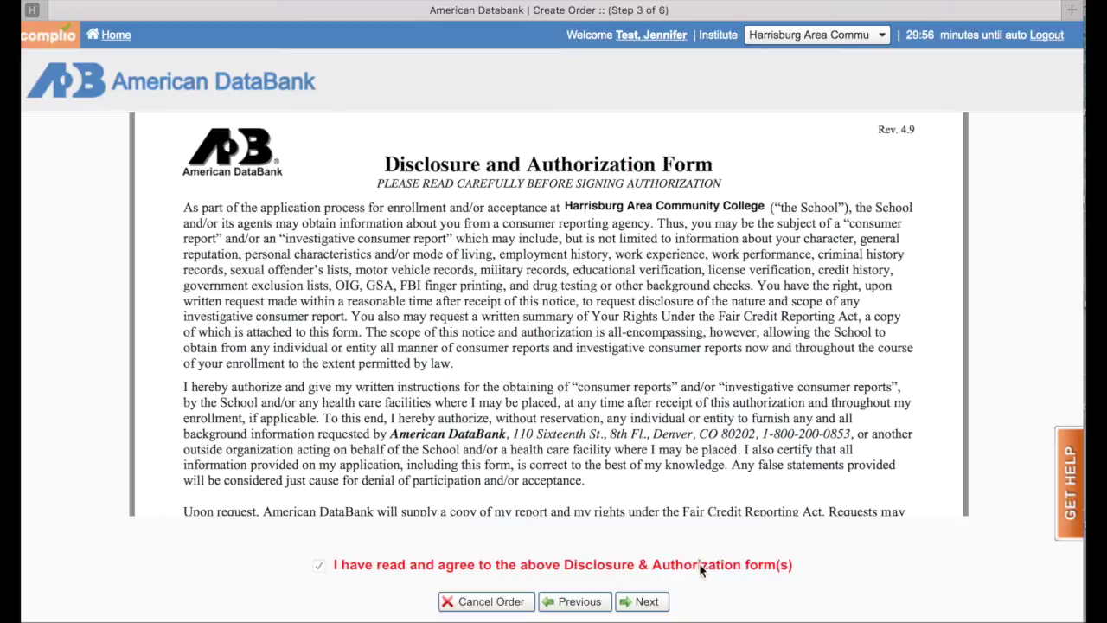
pyautogui.click(644, 603)
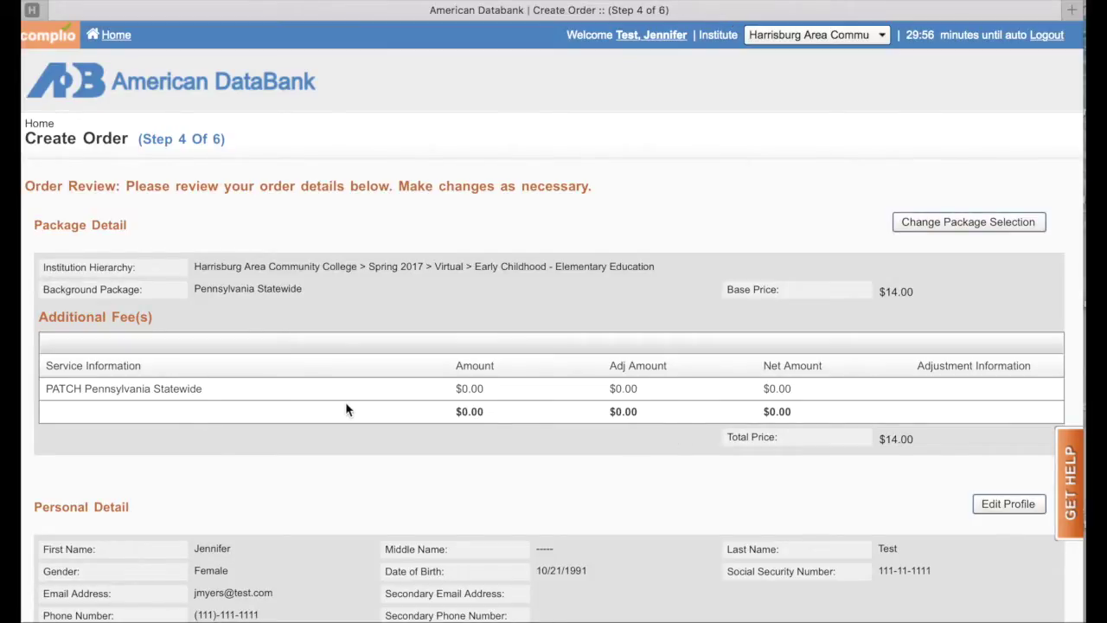
pyautogui.scroll(-3, 346, 408)
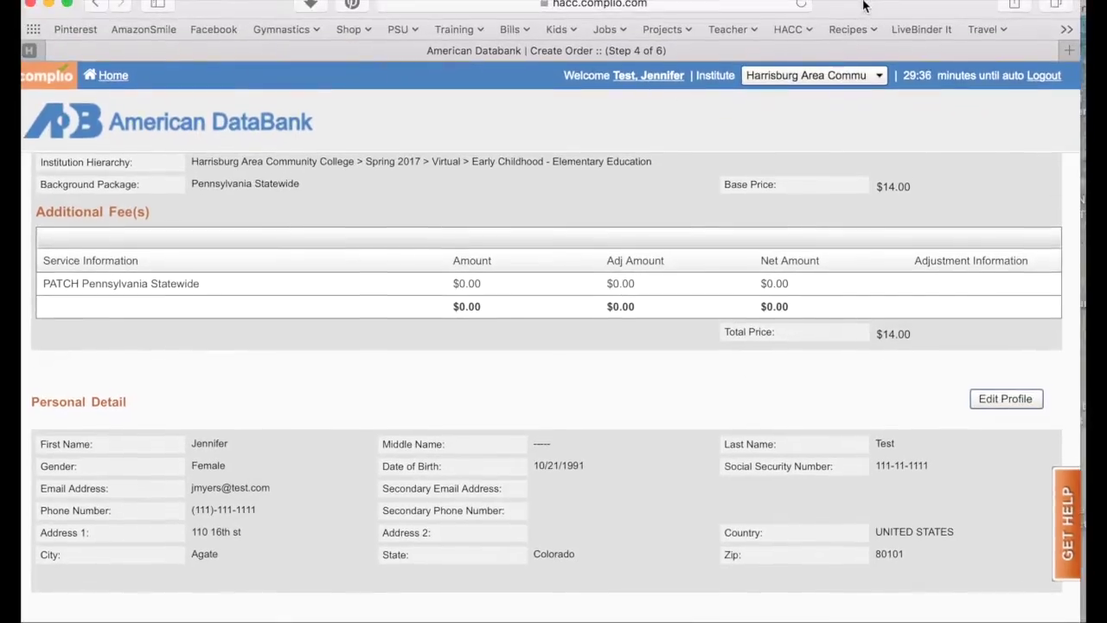
# Step: Return to the account home page and view the Message Center and Report sections
pyautogui.click(114, 77)
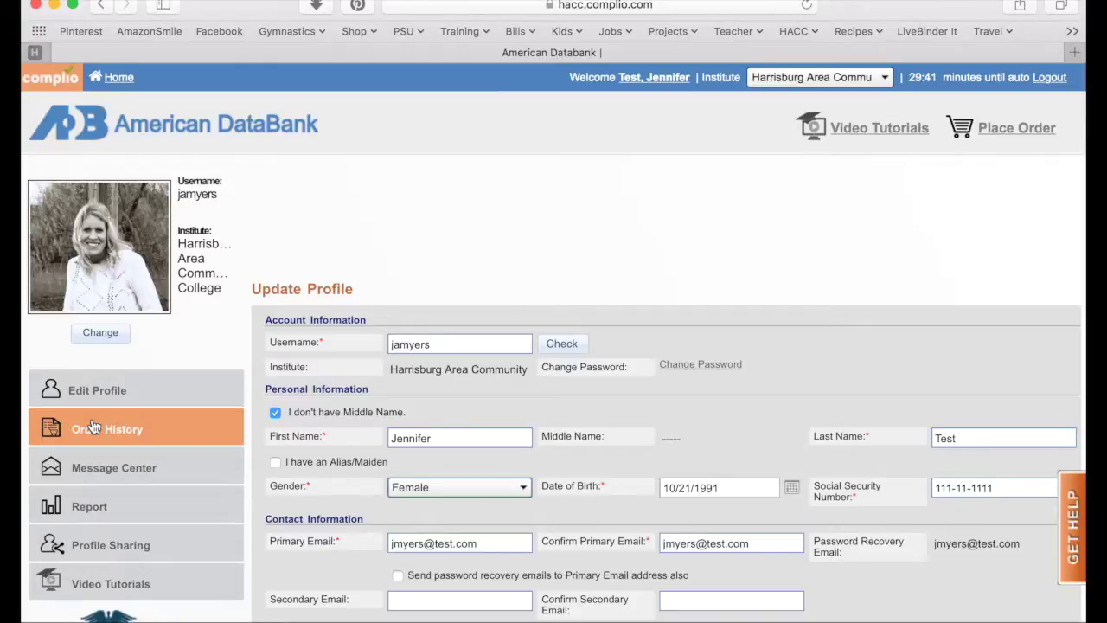
pyautogui.click(108, 472)
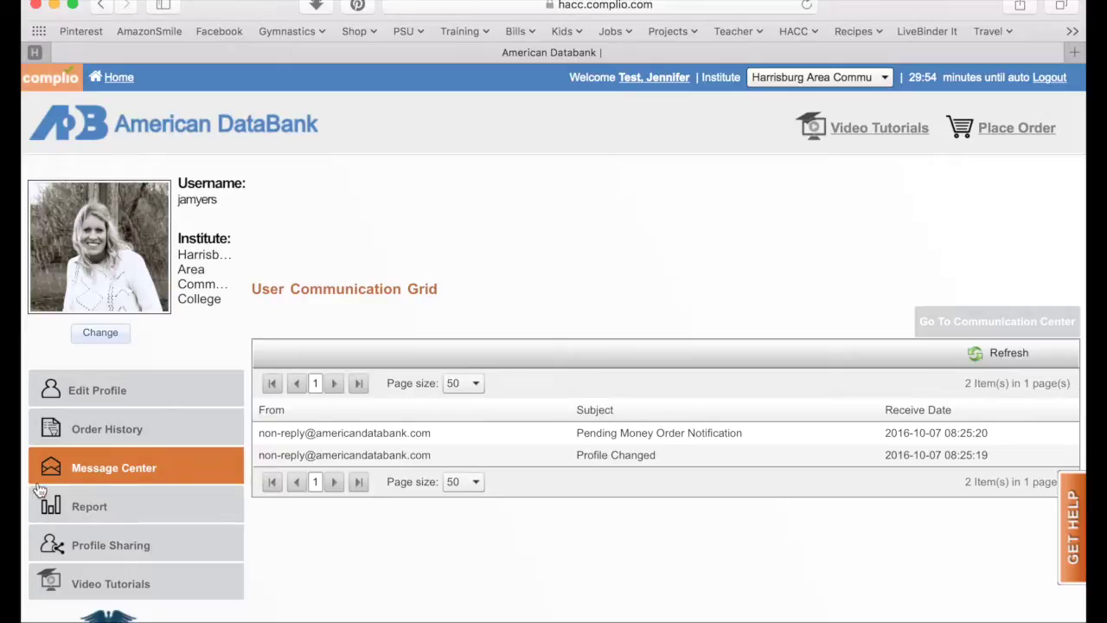
pyautogui.click(79, 510)
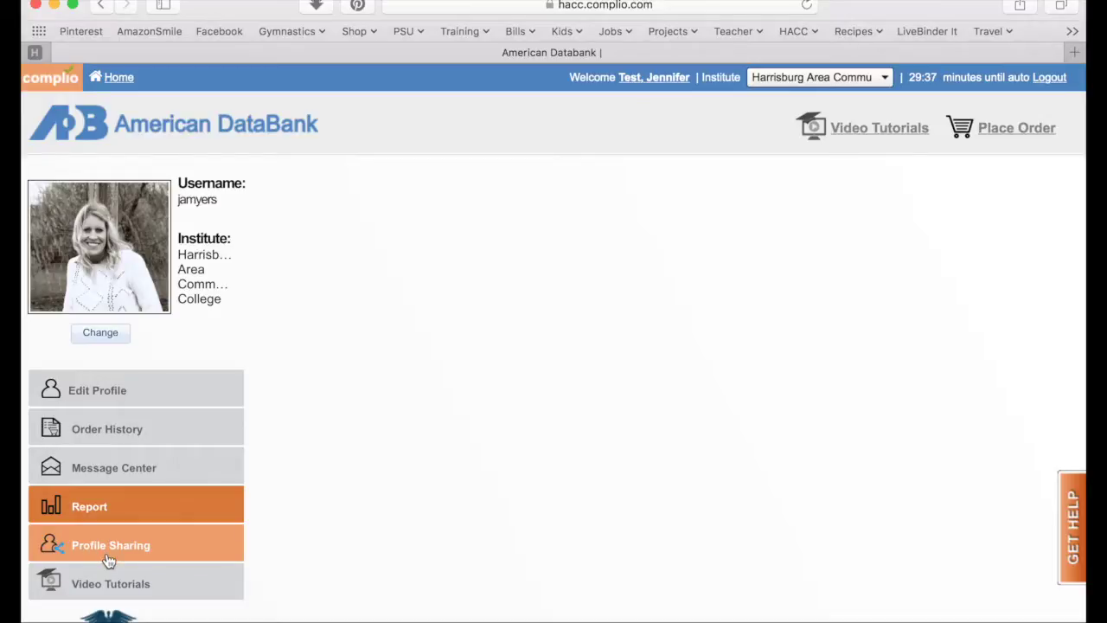
# Step: Open the student help video tutorials, browse the available videos, and close that page
pyautogui.click(102, 585)
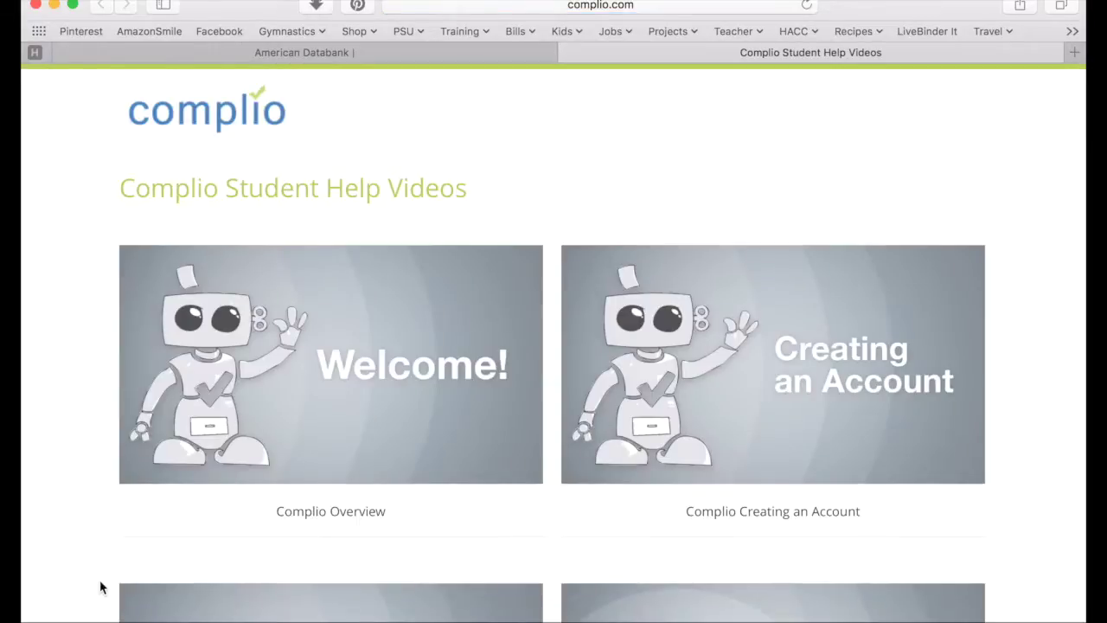
pyautogui.scroll(-10, 102, 587)
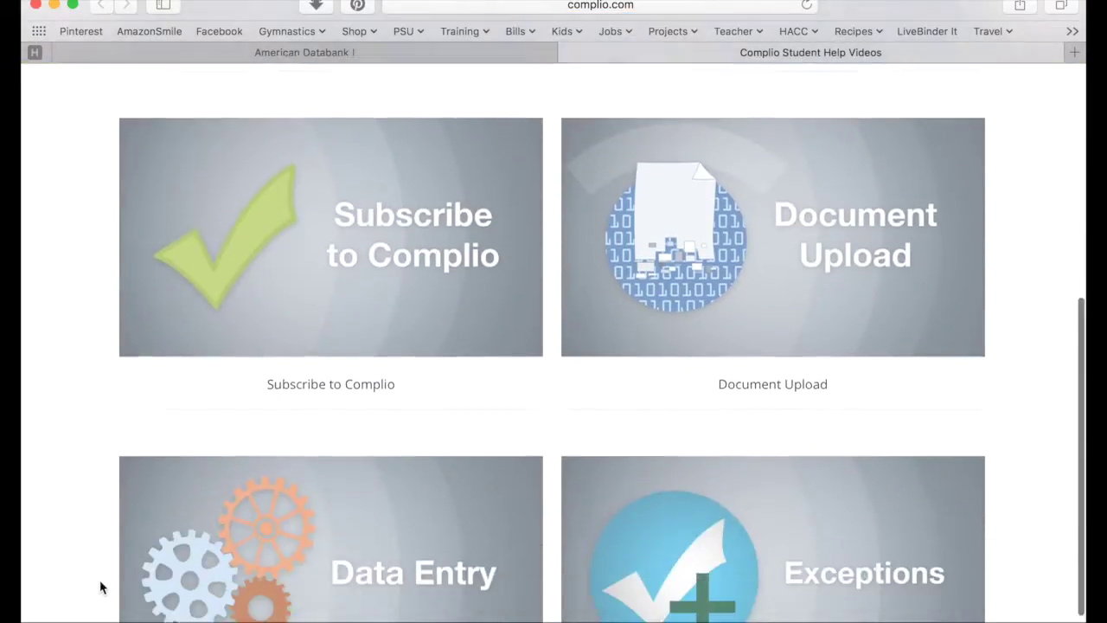
pyautogui.scroll(12, 102, 587)
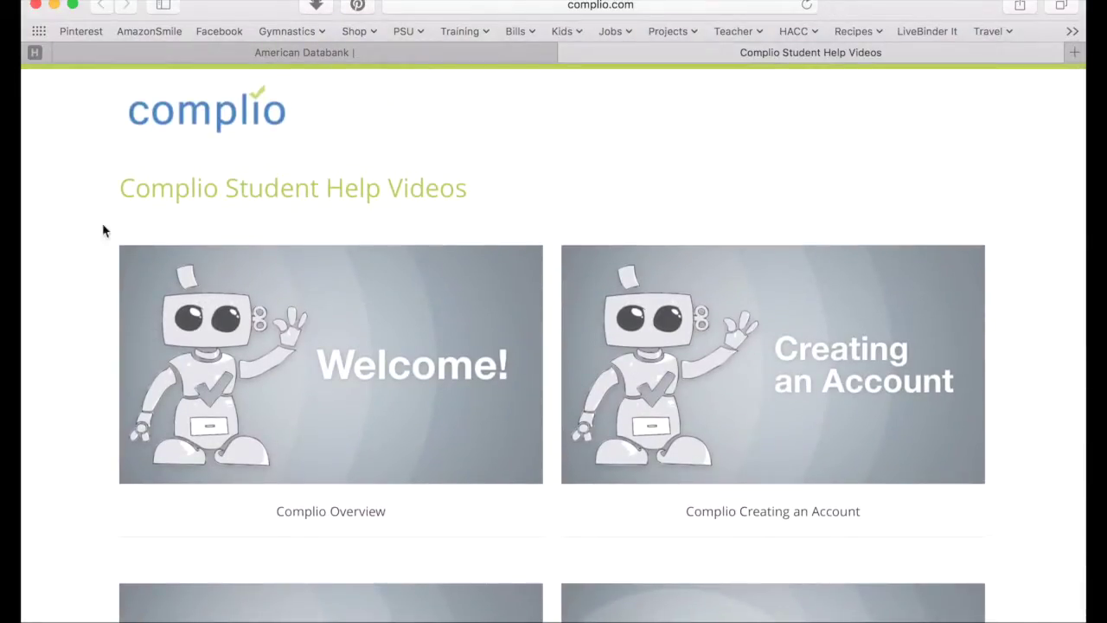
pyautogui.moveTo(251, 363)
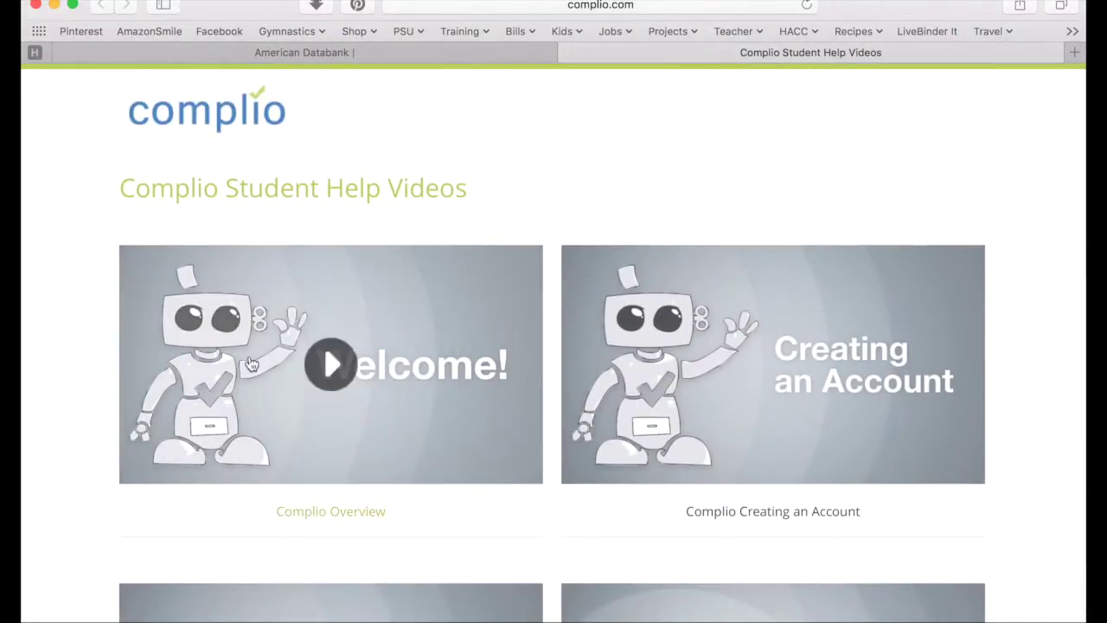
pyautogui.click(569, 52)
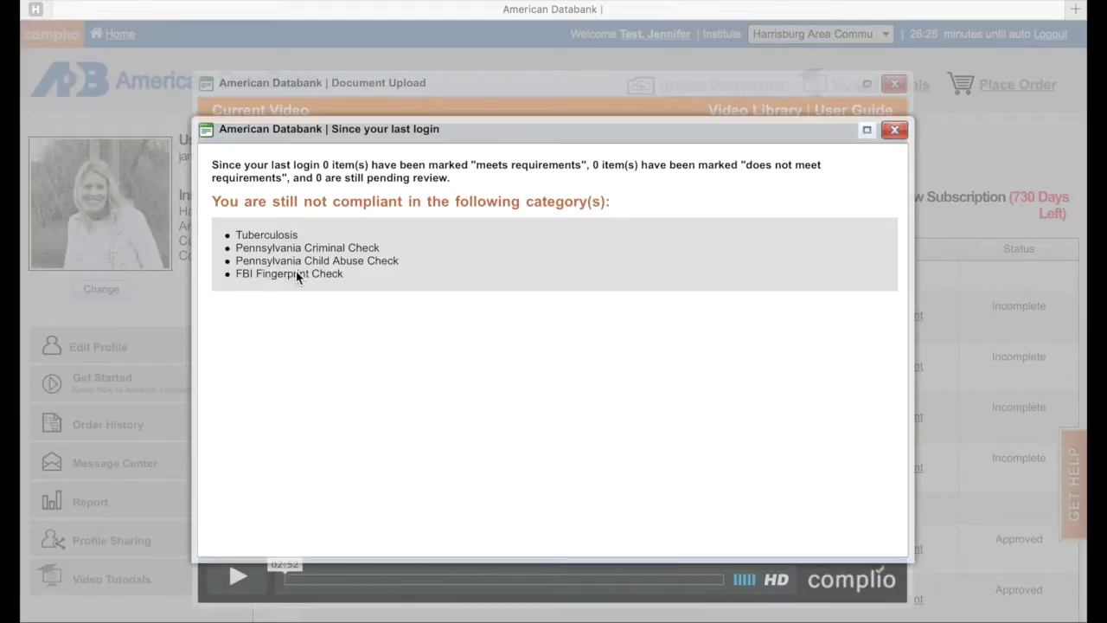
# Step: Close the last-login compliance notice and the Document Upload video, and view the instructions for the required compliance categories
pyautogui.click(895, 129)
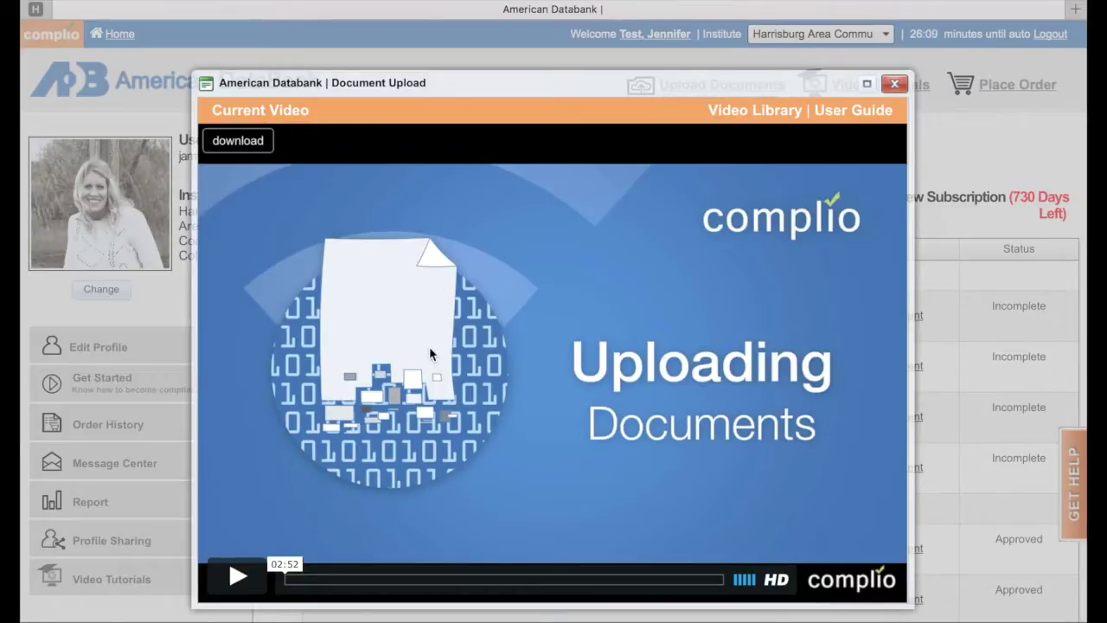
pyautogui.click(896, 85)
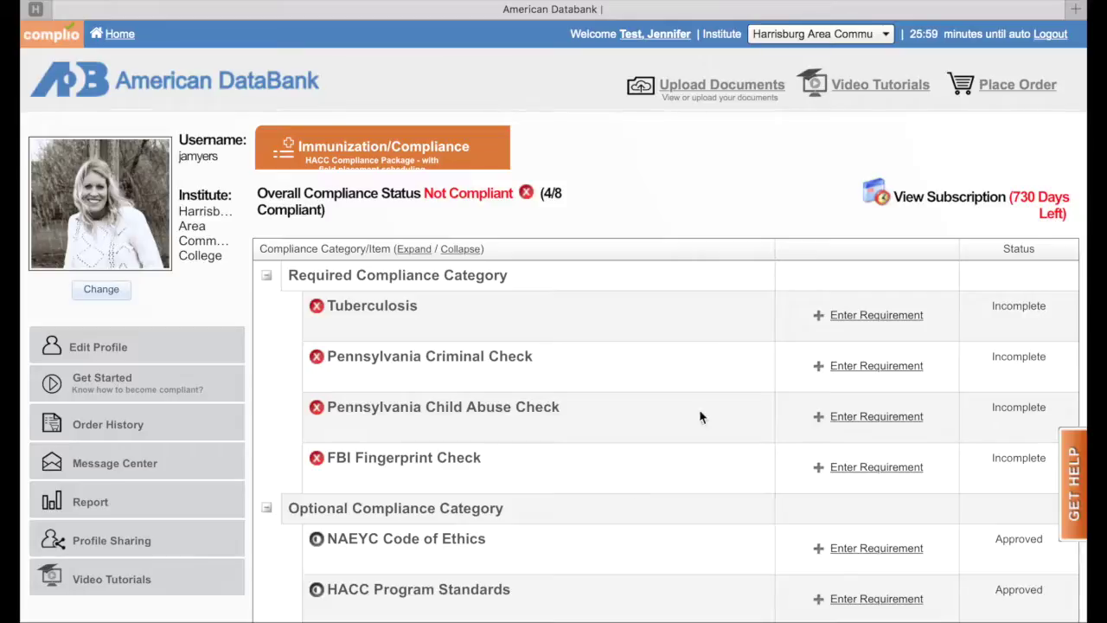
pyautogui.moveTo(649, 616)
pyautogui.moveTo(471, 363)
pyautogui.moveTo(427, 455)
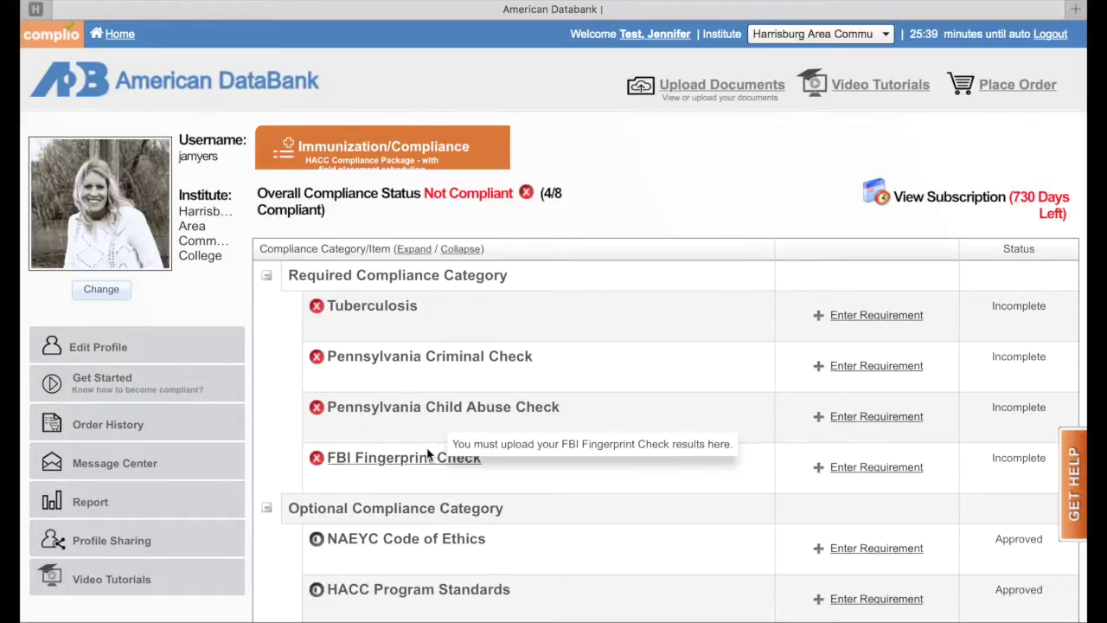
pyautogui.moveTo(734, 374)
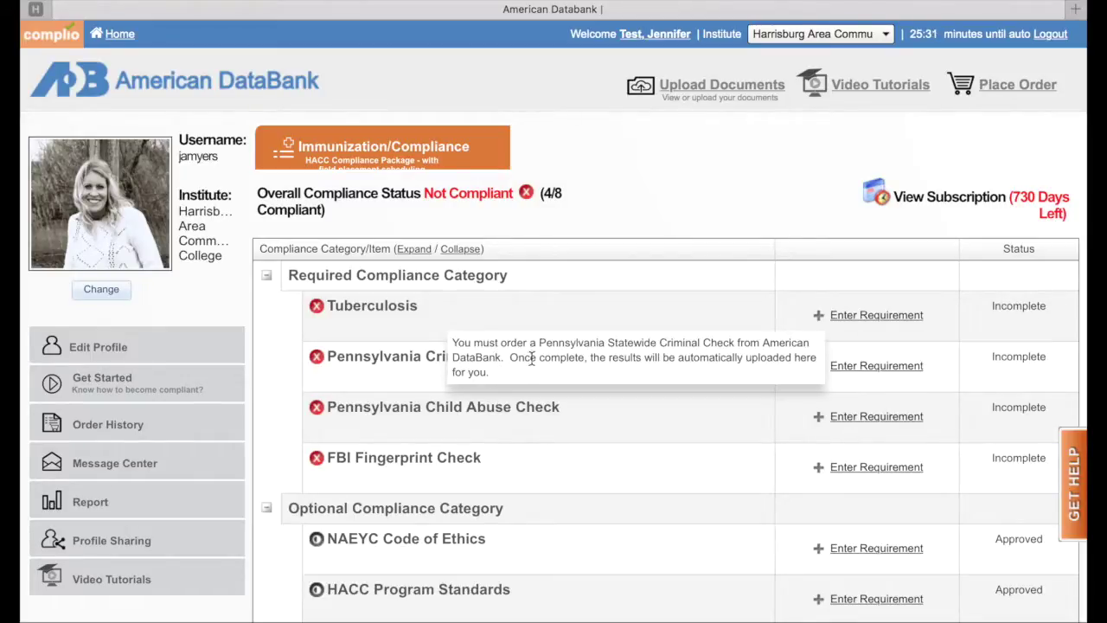
# Step: Start a new Pennsylvania Criminal Check entry with the requirement of that name and go over its Date and Document fields
pyautogui.click(859, 370)
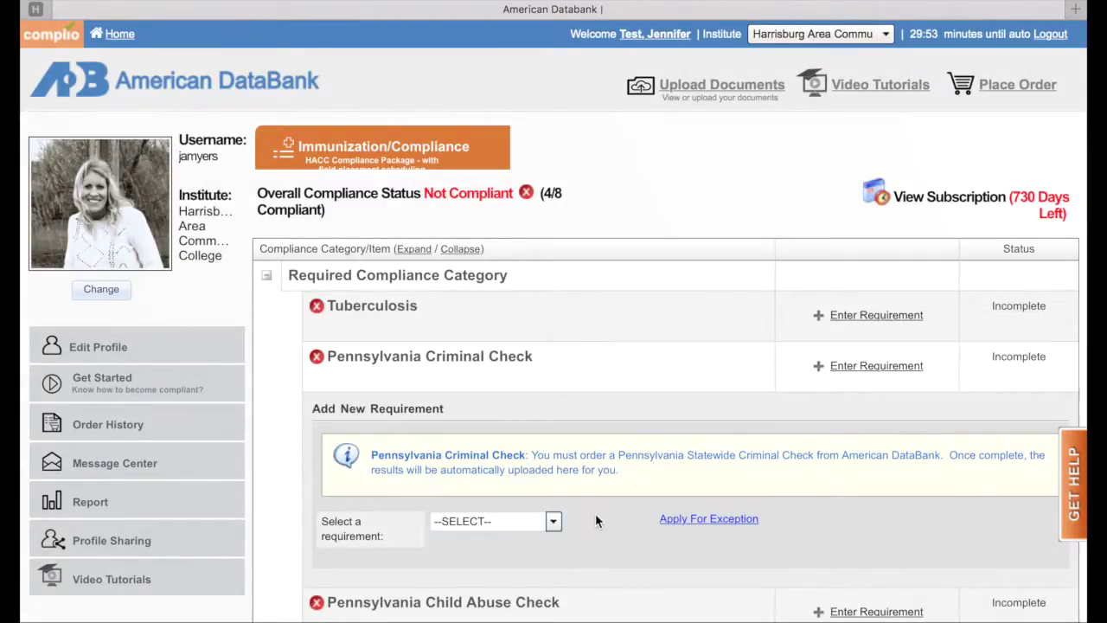
pyautogui.click(554, 521)
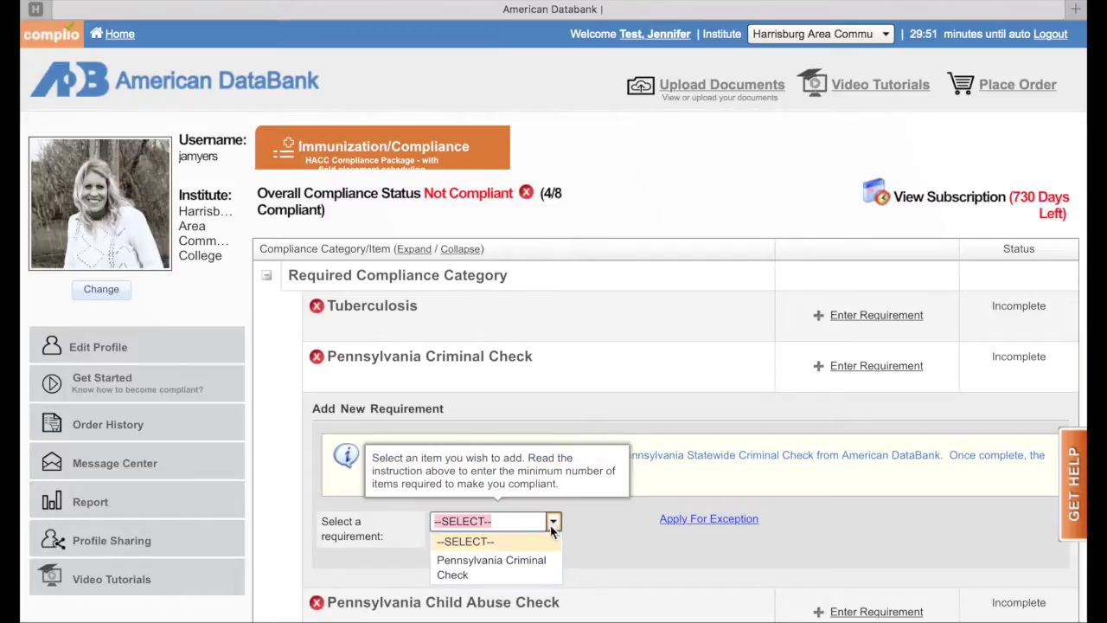
pyautogui.click(522, 567)
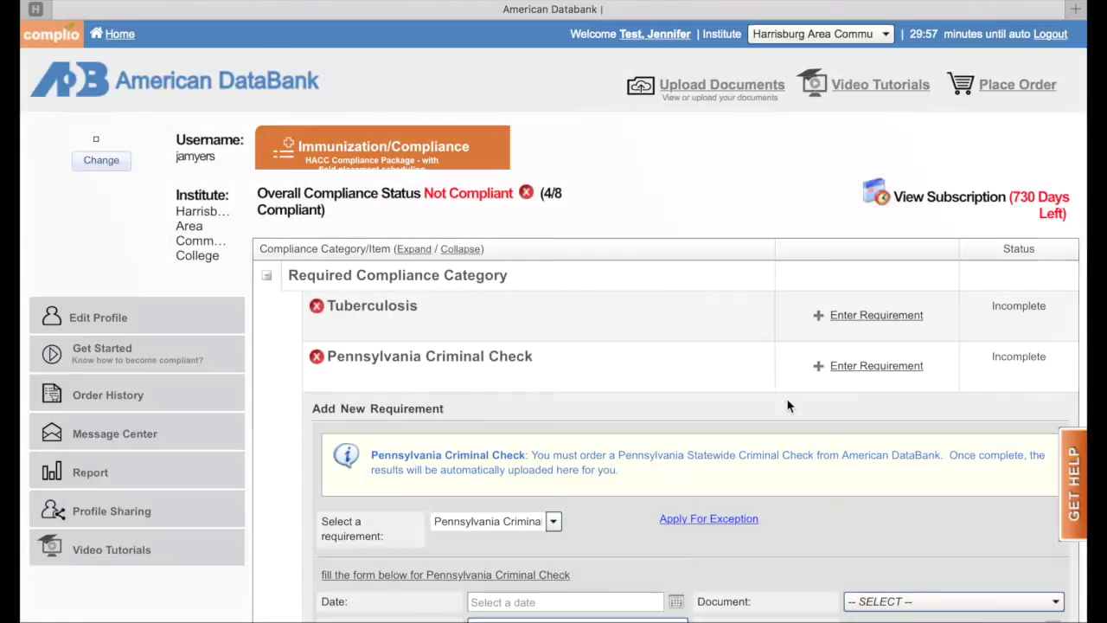
pyautogui.scroll(-2, 788, 406)
pyautogui.scroll(-1, 788, 406)
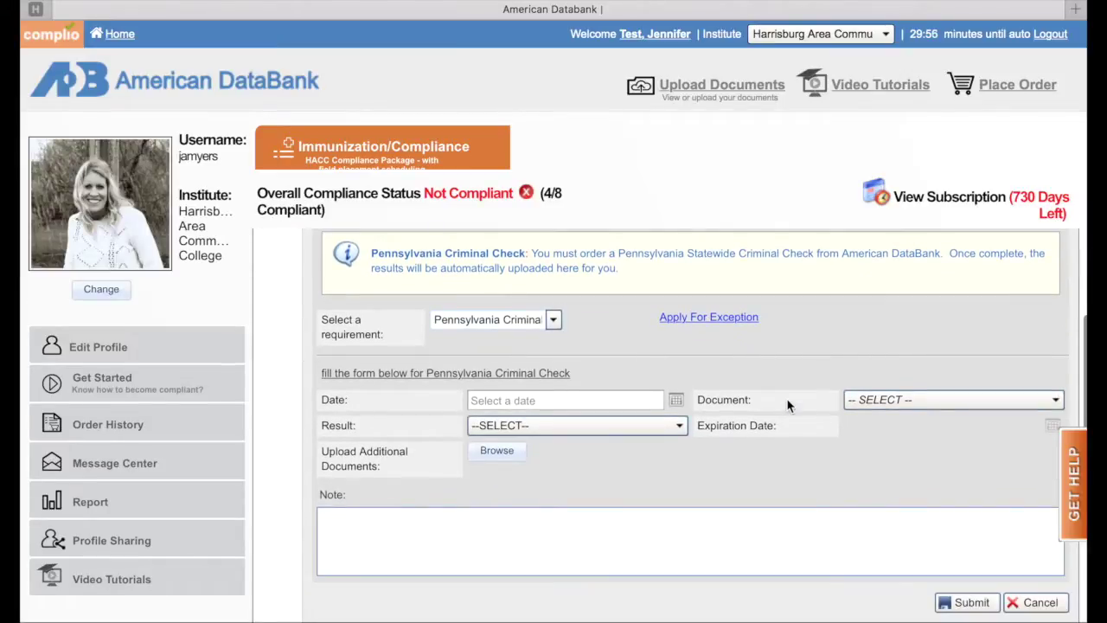
pyautogui.click(629, 403)
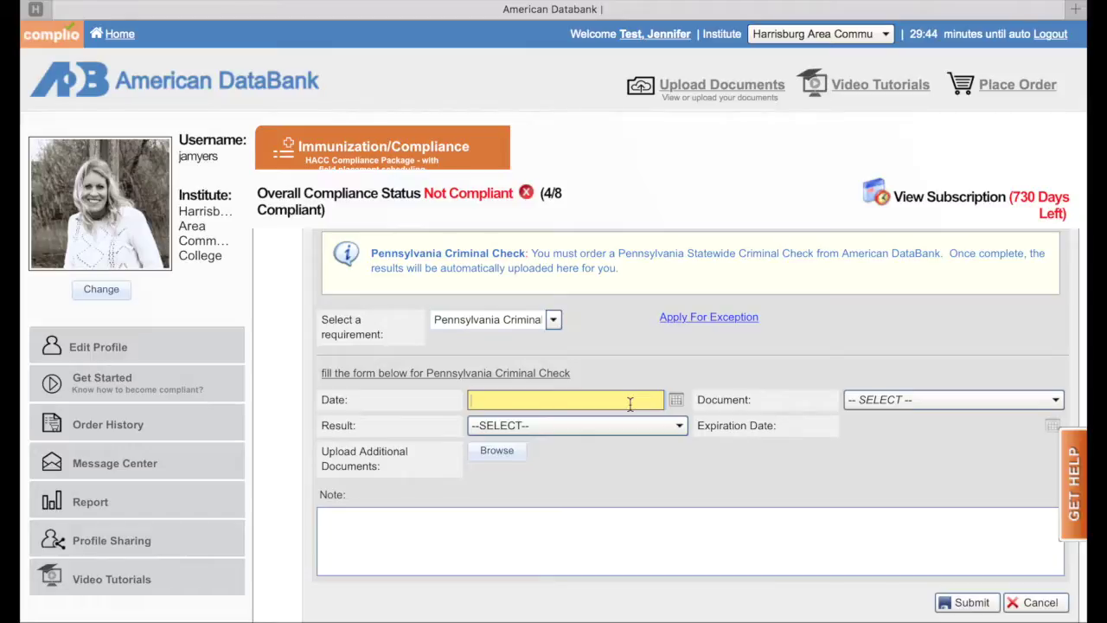
pyautogui.click(931, 403)
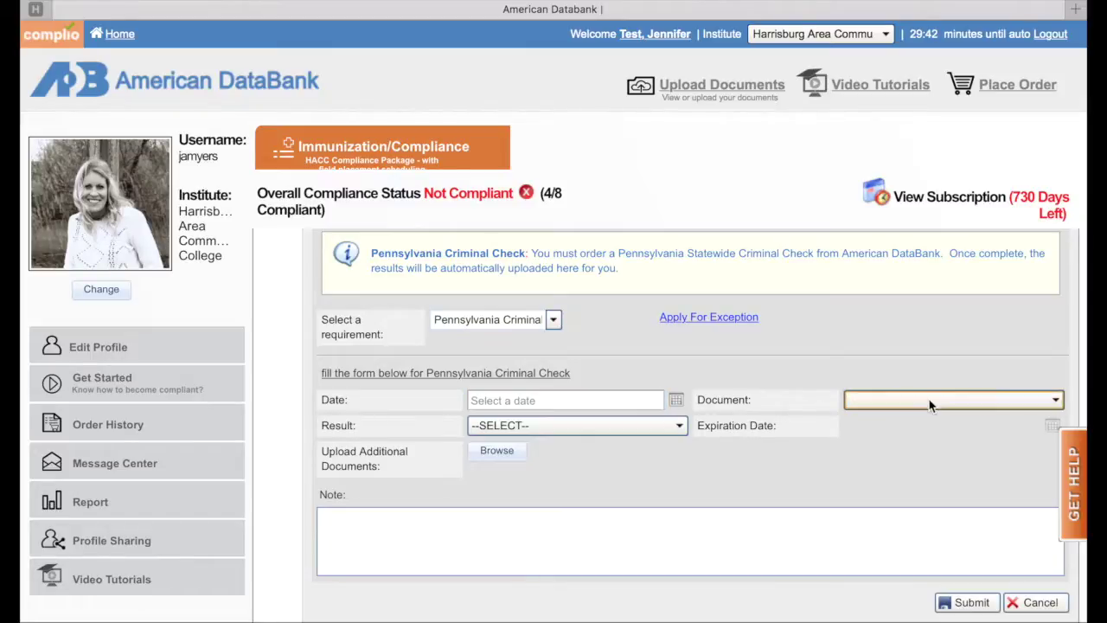
# Step: Start uploading an additional document for the Pennsylvania Criminal Check and go to the Google Drive folder
pyautogui.click(499, 451)
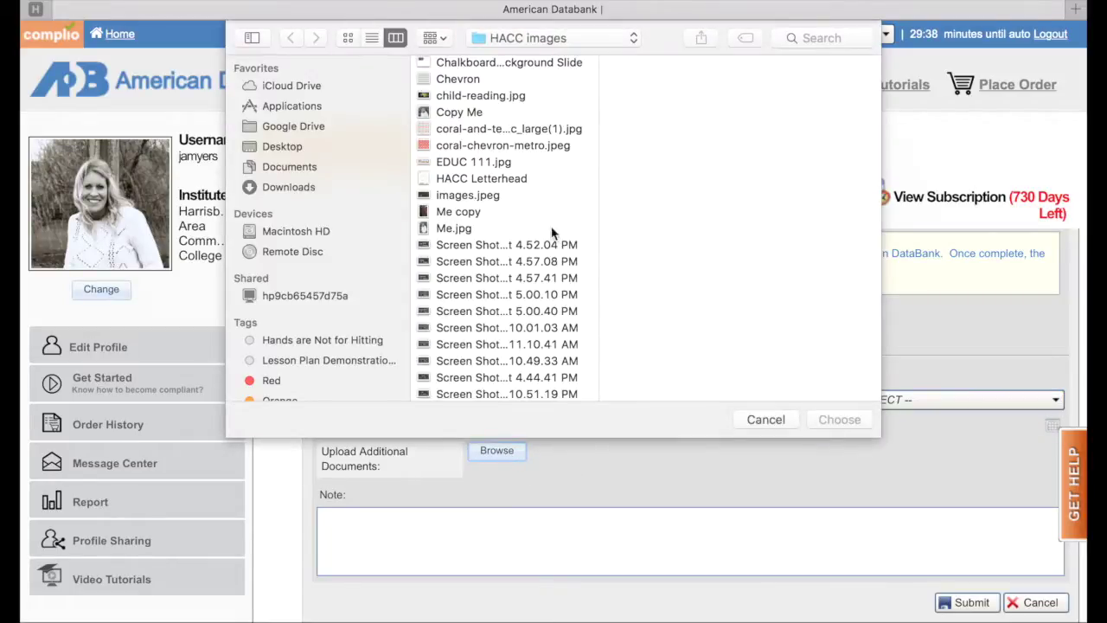
pyautogui.click(615, 39)
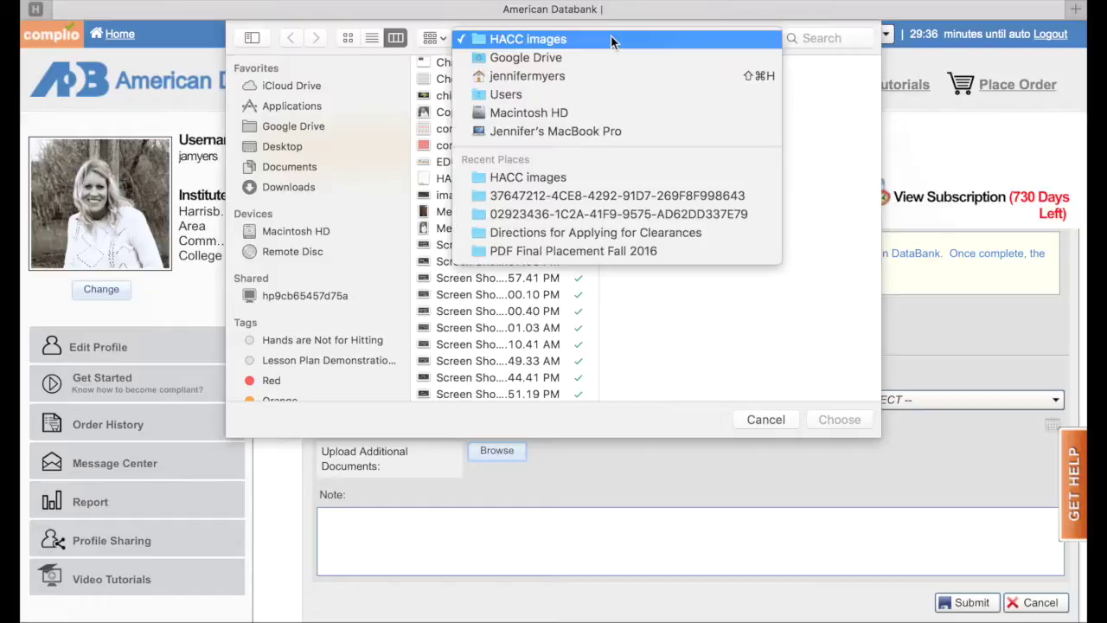
pyautogui.click(597, 57)
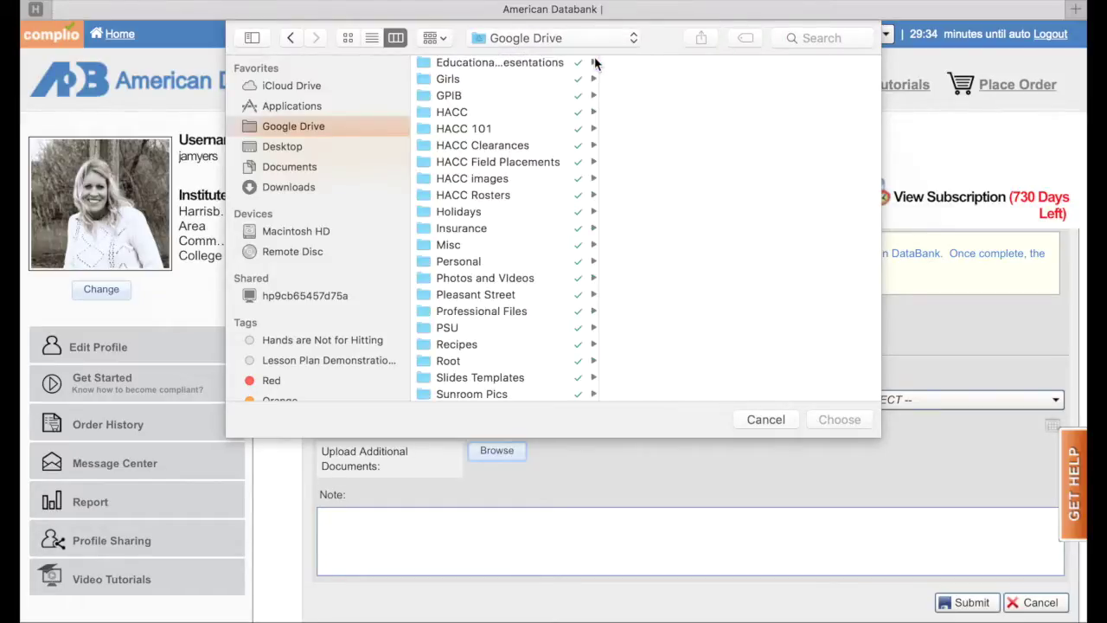
# Step: Look for the clearance file in the HACC folder, including its Forms and Certificates for HACC subfolders
pyautogui.click(474, 111)
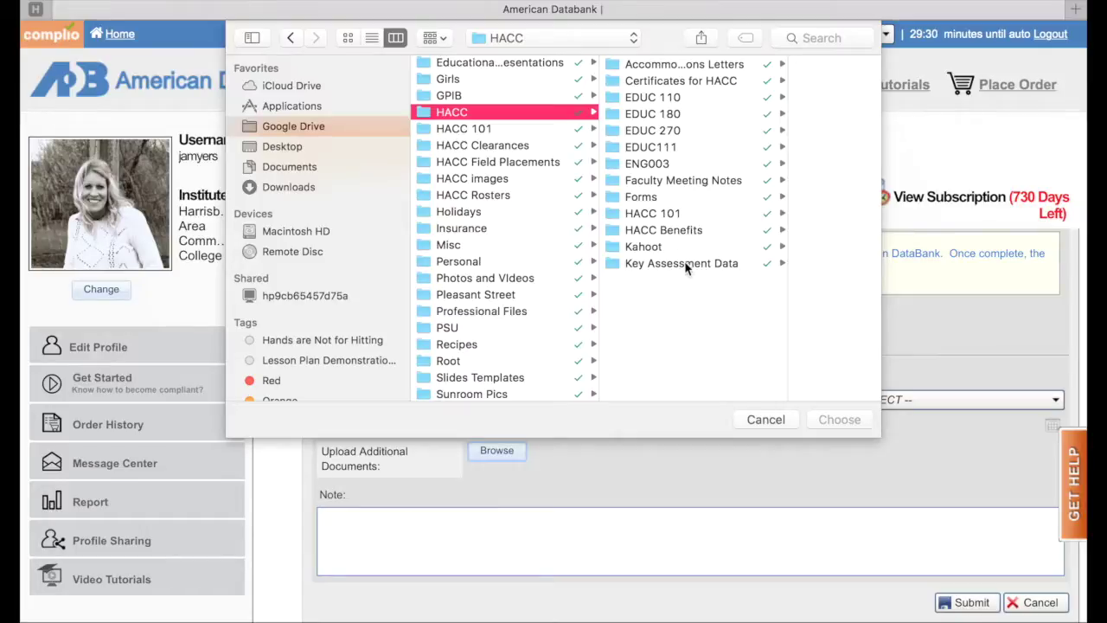
pyautogui.click(648, 197)
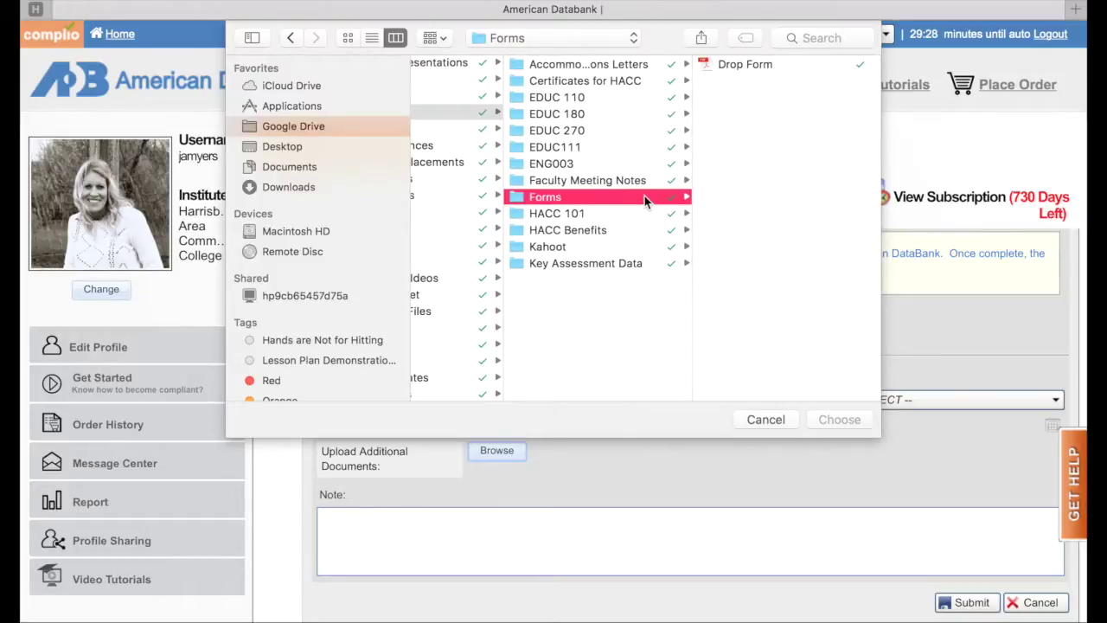
pyautogui.click(596, 82)
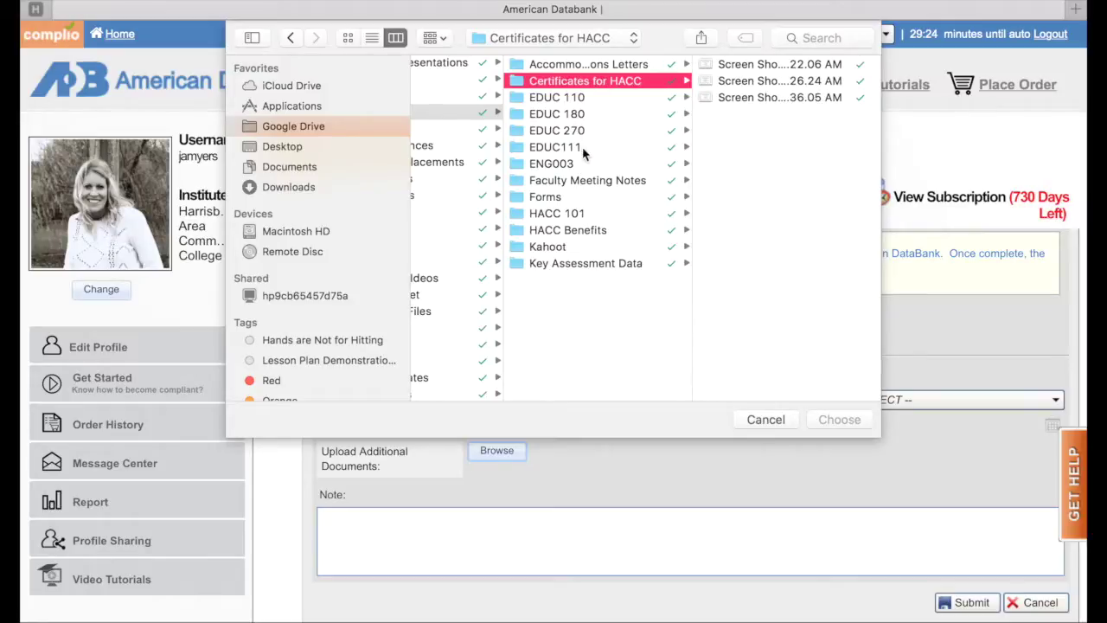
pyautogui.hscroll(-1, 508, 251)
pyautogui.hscroll(-5, 508, 251)
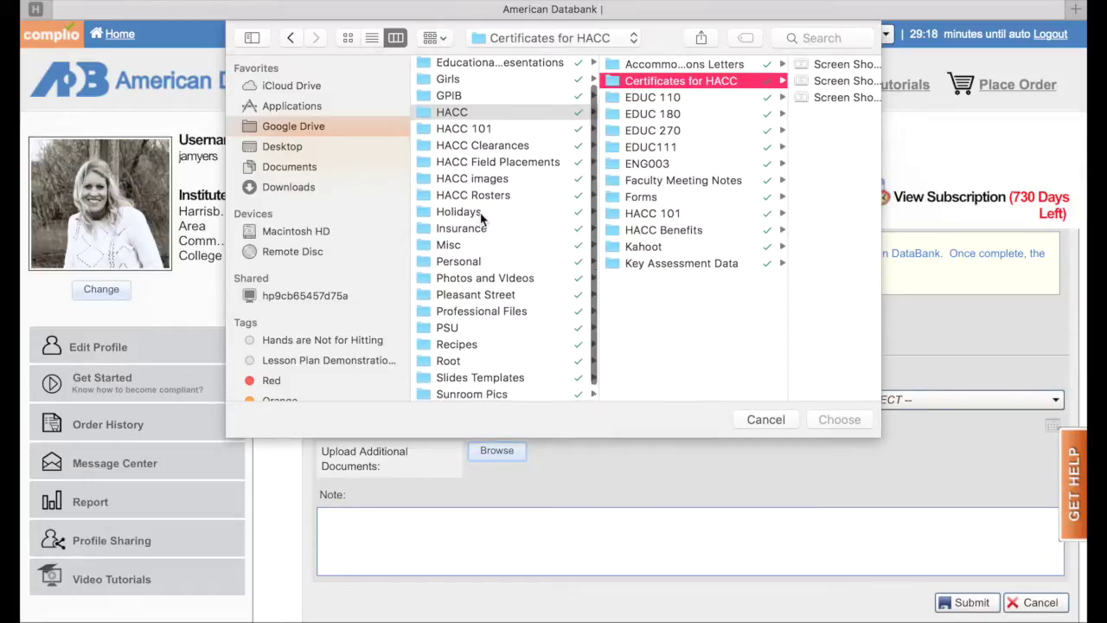
pyautogui.scroll(-2, 482, 219)
pyautogui.scroll(1, 485, 216)
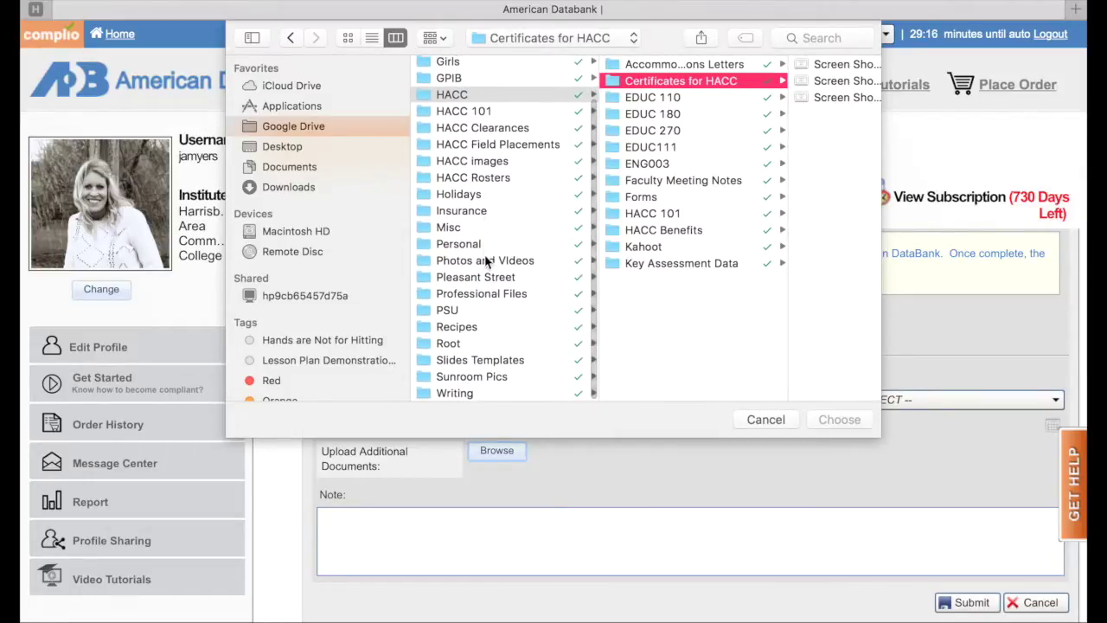
# Step: Attach PA Criminal Record Check 2016.pdf from the Professional Files folder to the requirement
pyautogui.click(486, 294)
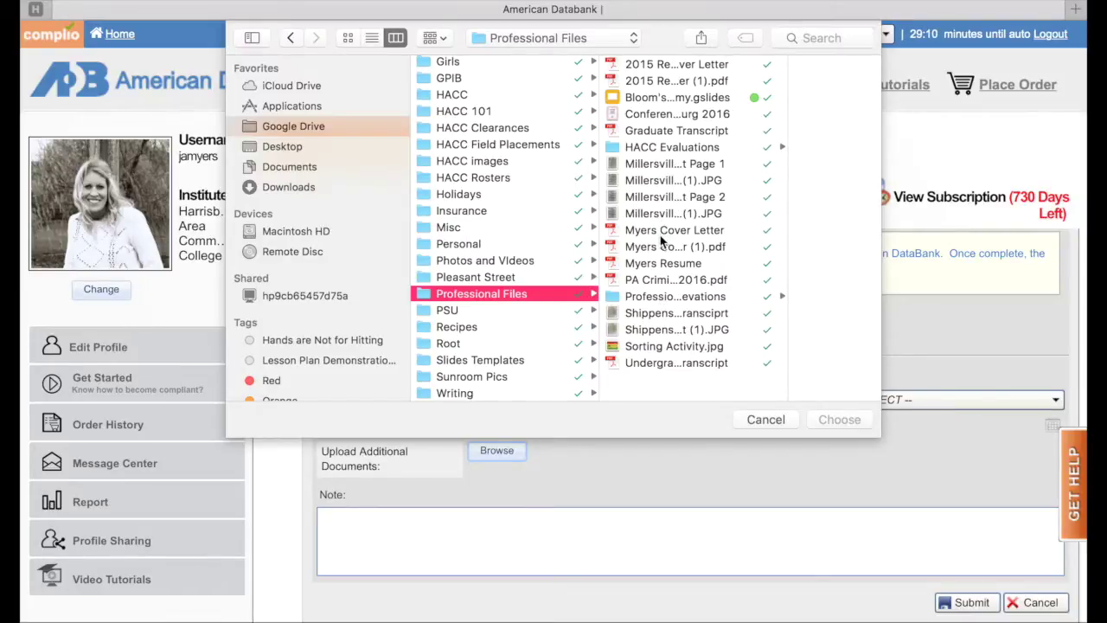
pyautogui.click(662, 279)
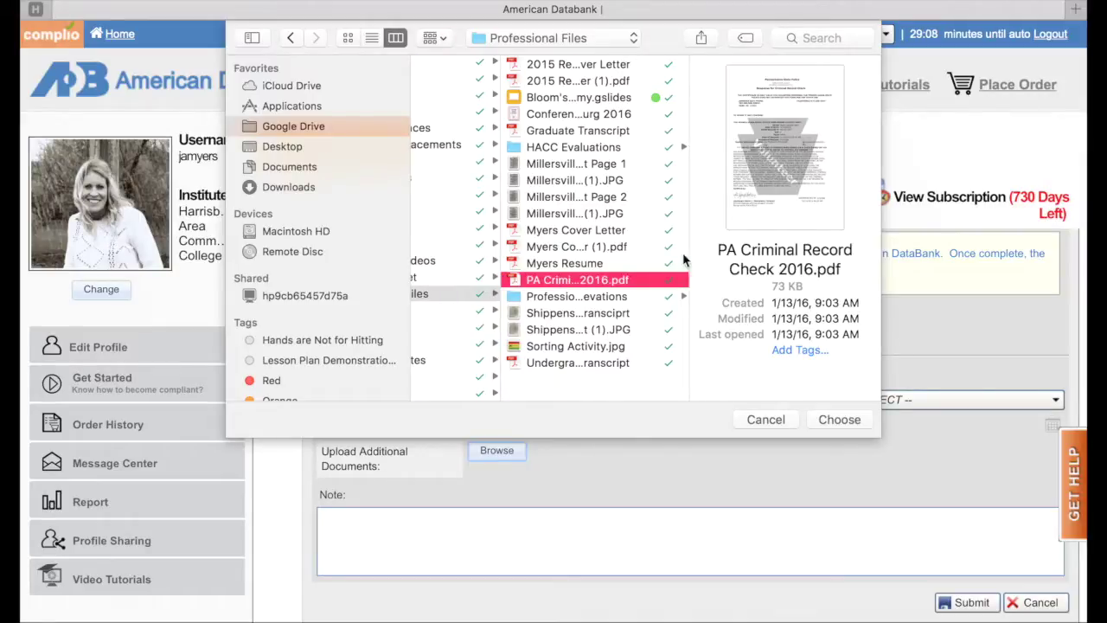
pyautogui.click(836, 419)
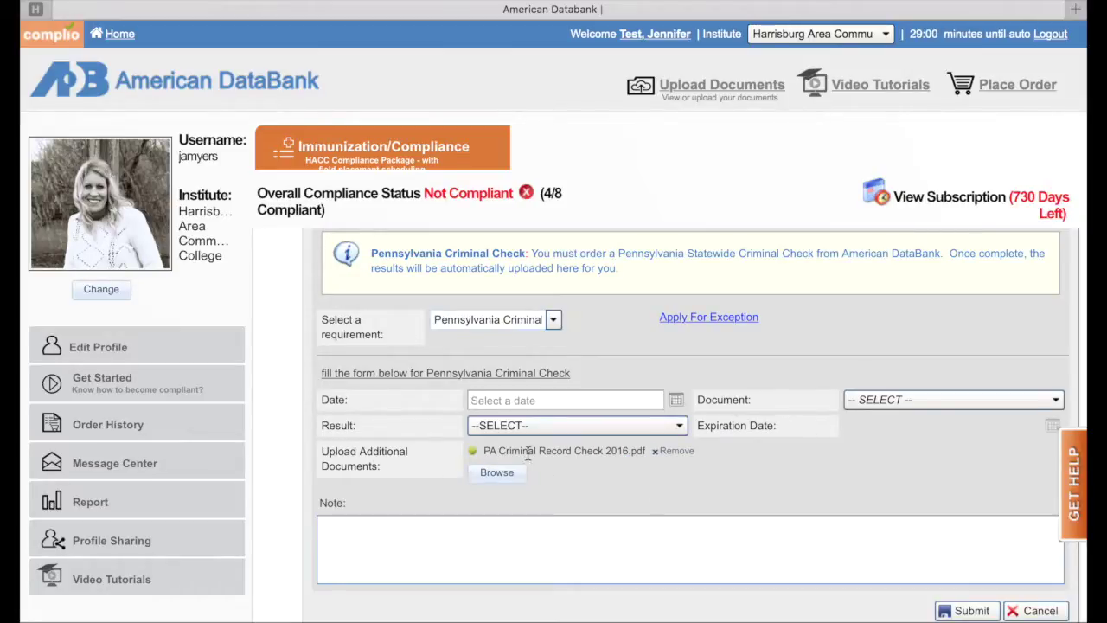
# Step: Set the criminal check date to 04-13-2016 and leave the Document selection empty
pyautogui.click(537, 404)
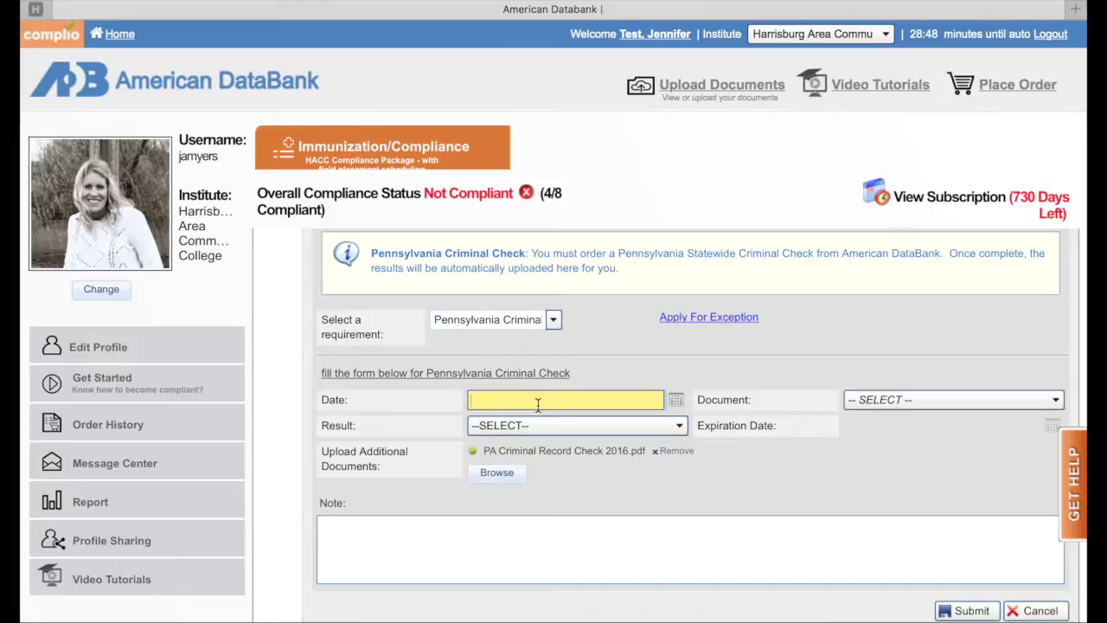
pyautogui.write('4/13')
pyautogui.write('16')
pyautogui.click(903, 398)
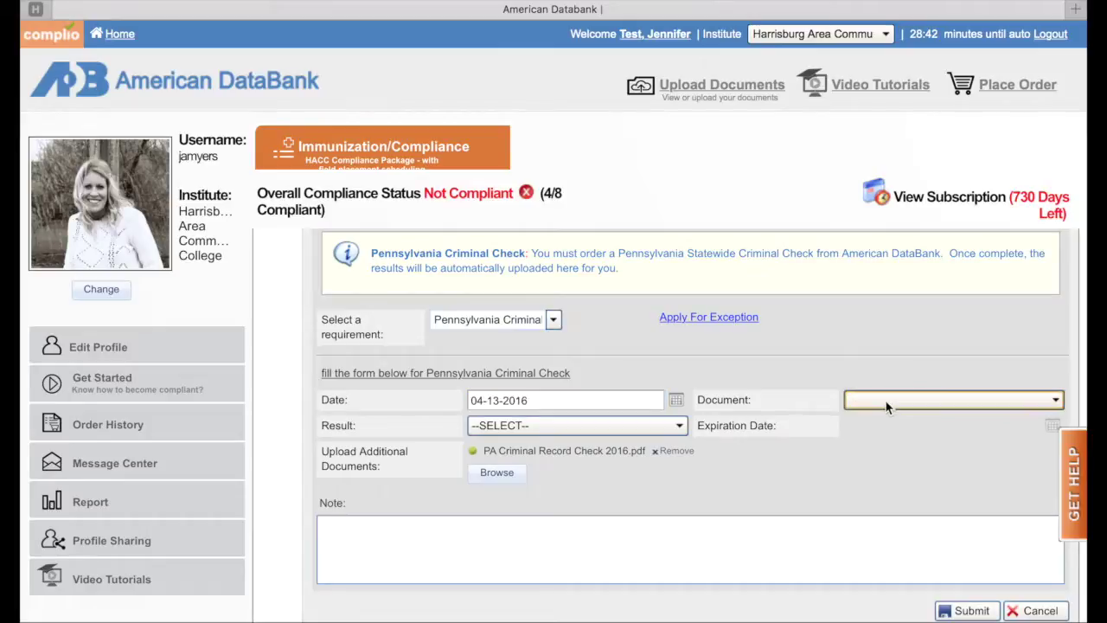
pyautogui.click(773, 466)
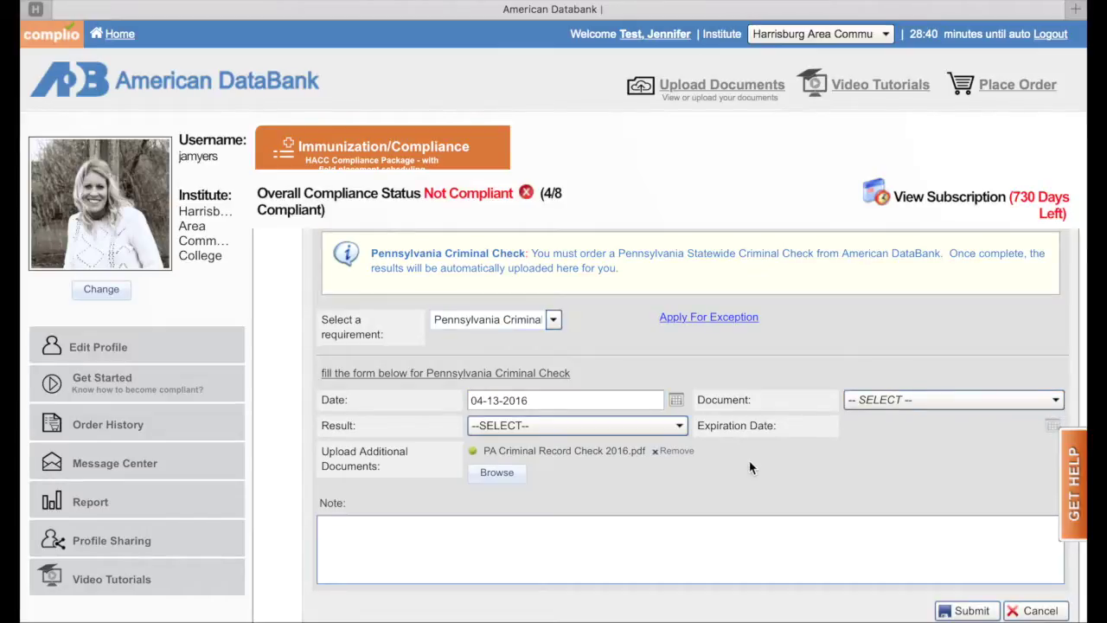
# Step: Set the criminal check result to Clear, leave the note empty, and submit the requirement
pyautogui.click(592, 426)
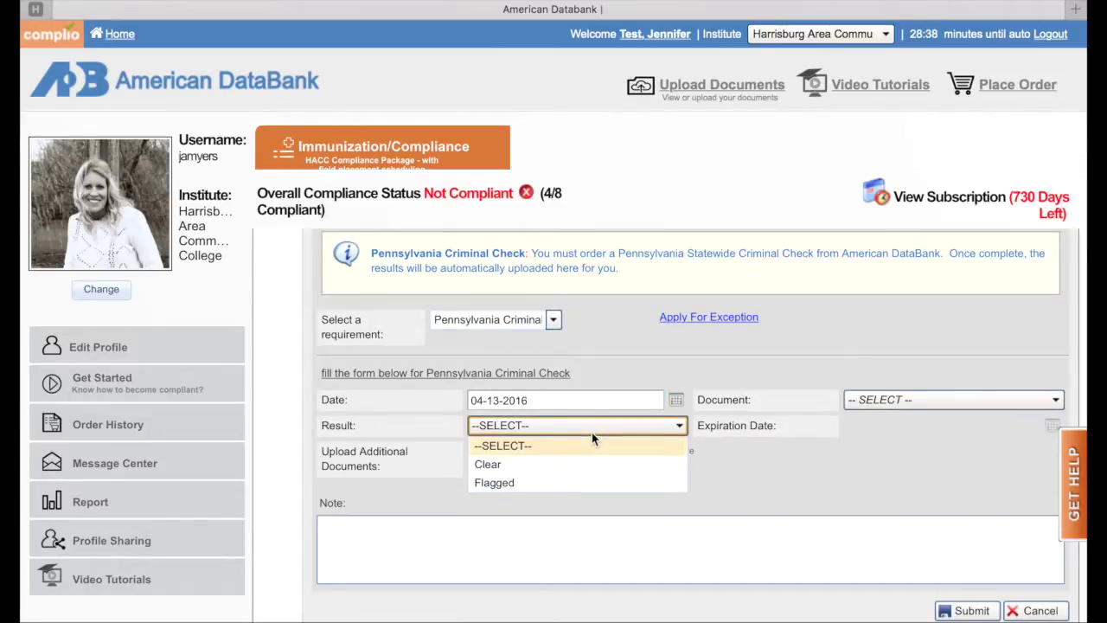
pyautogui.click(553, 466)
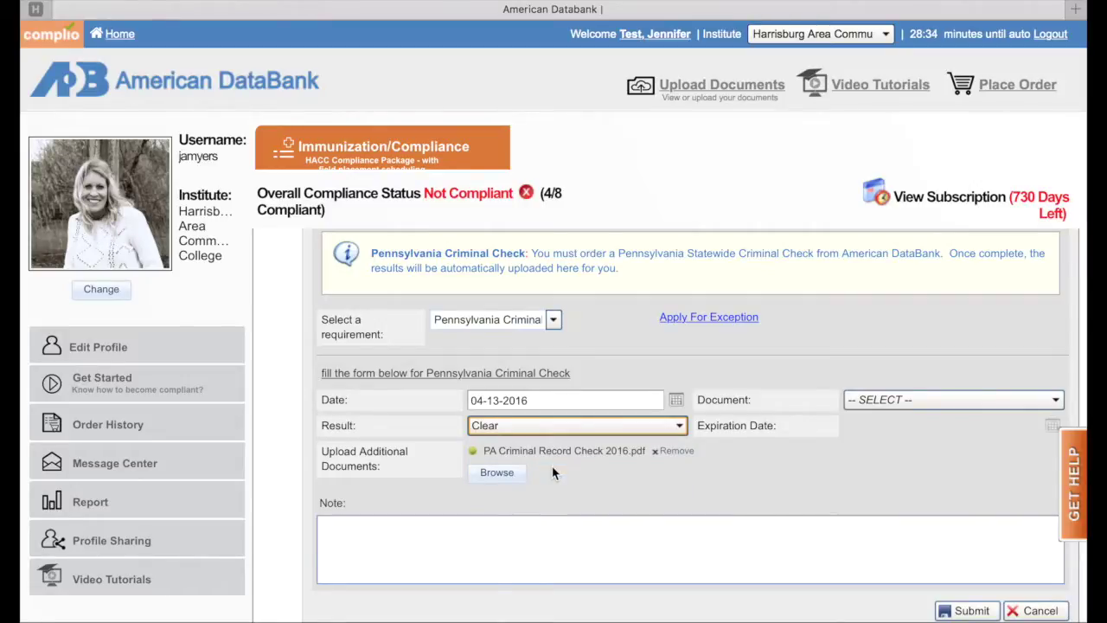
pyautogui.click(537, 428)
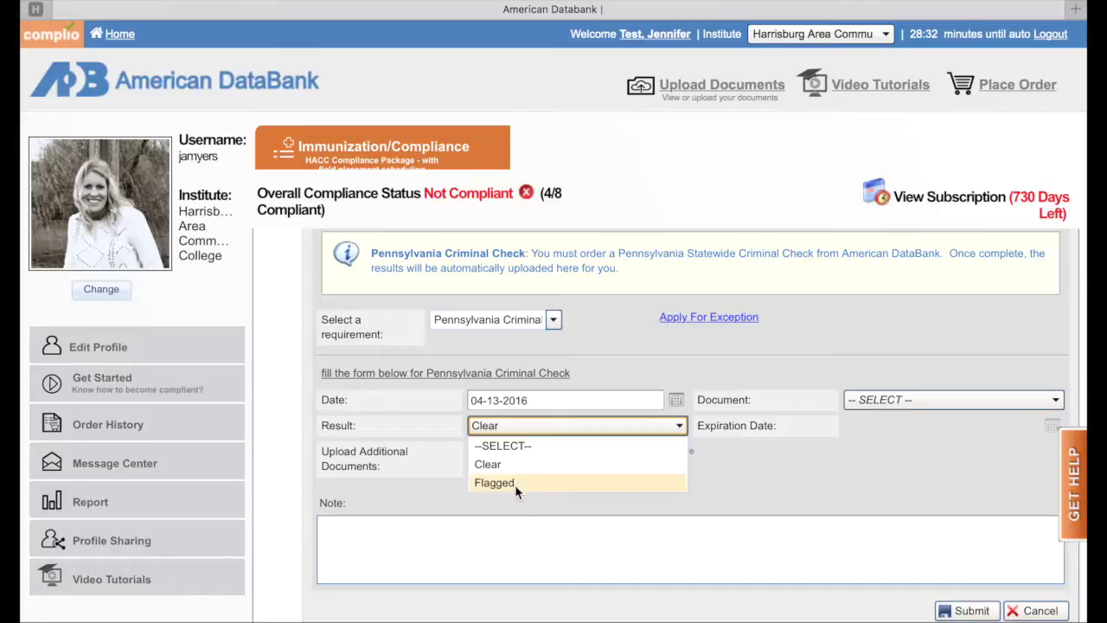
pyautogui.click(511, 465)
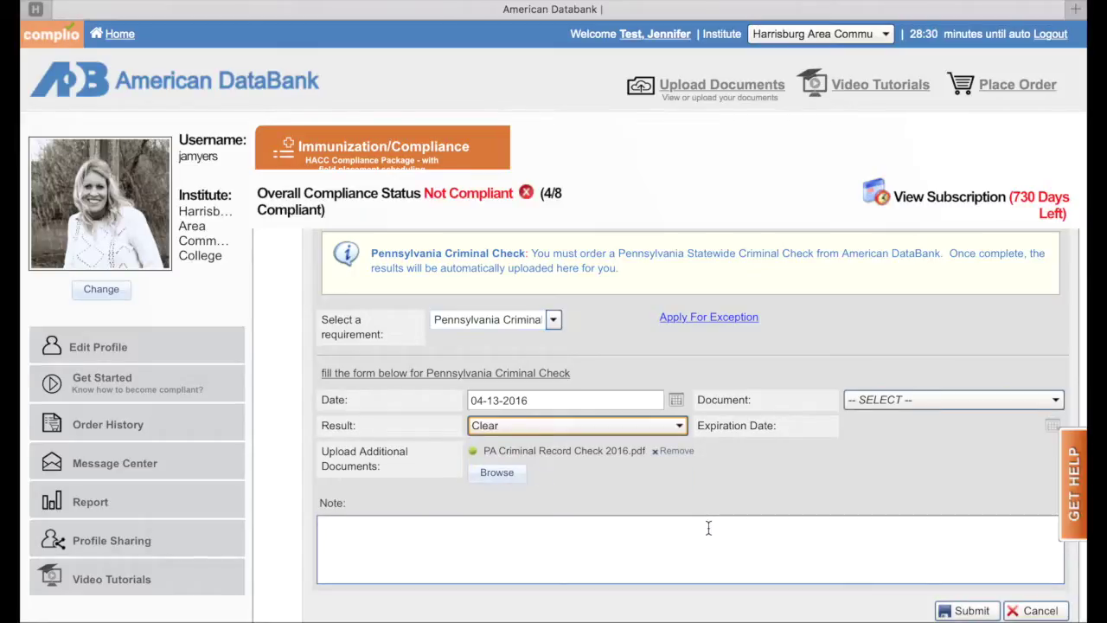
pyautogui.click(519, 554)
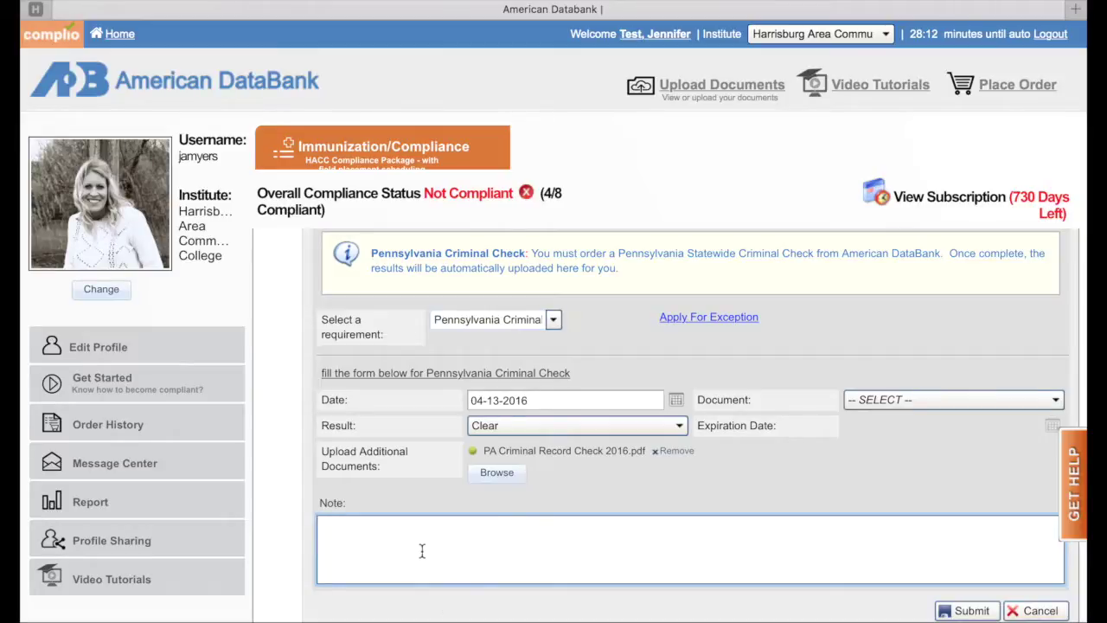
pyautogui.click(967, 611)
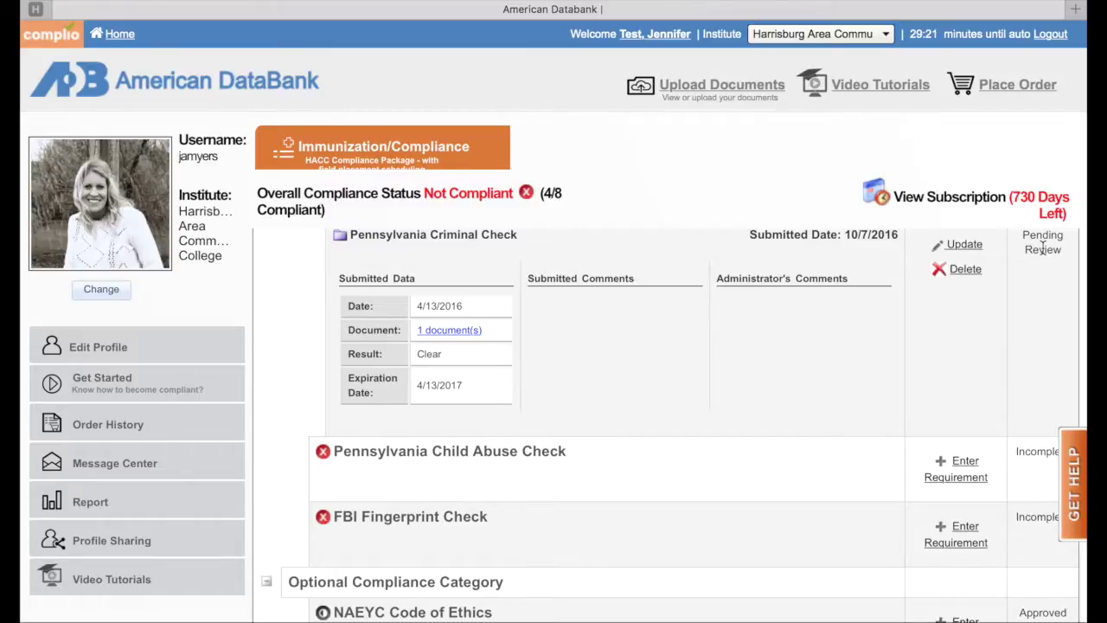
# Step: Review the submitted Pennsylvania Criminal Check entry and the instructions for the Child Abuse and FBI Fingerprint checks
pyautogui.scroll(3, 895, 336)
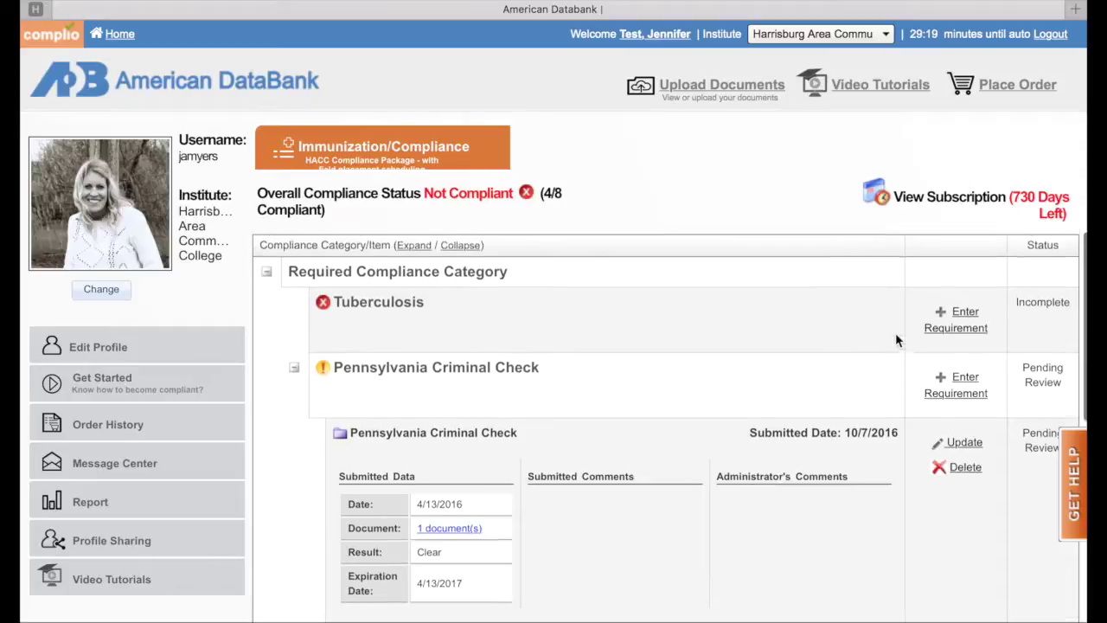
pyautogui.moveTo(368, 317)
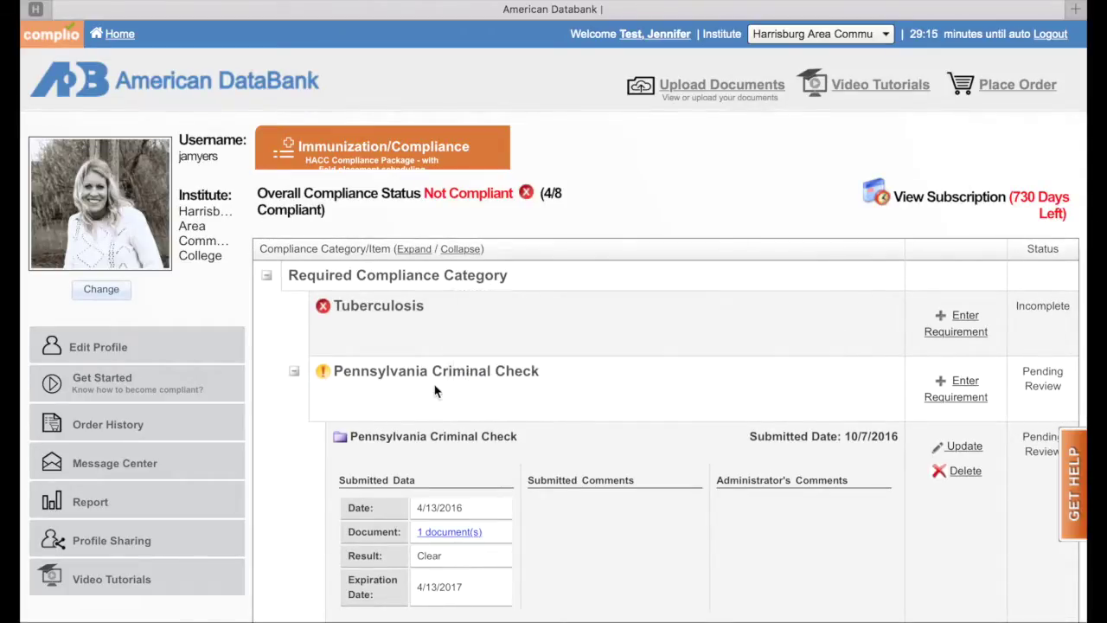
pyautogui.scroll(-5, 401, 298)
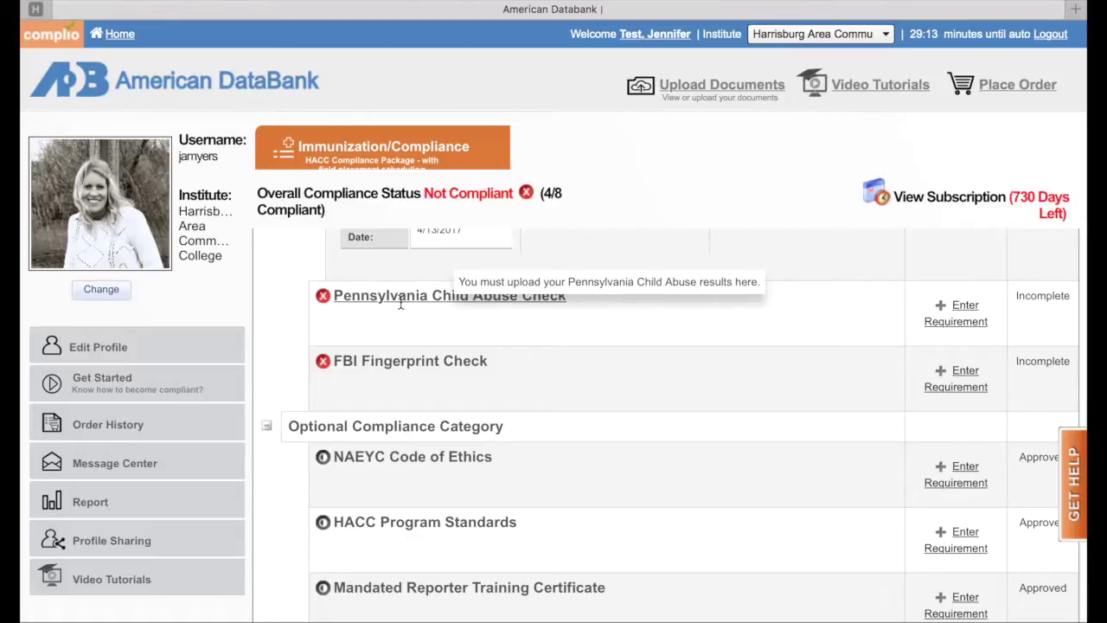
pyautogui.moveTo(409, 365)
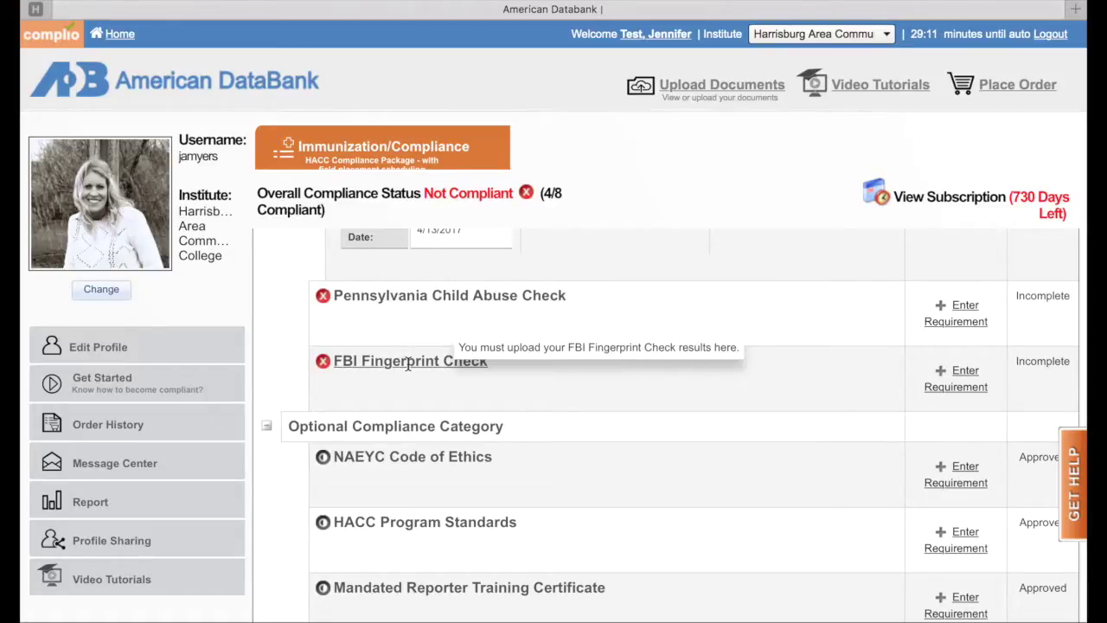
pyautogui.scroll(2, 409, 365)
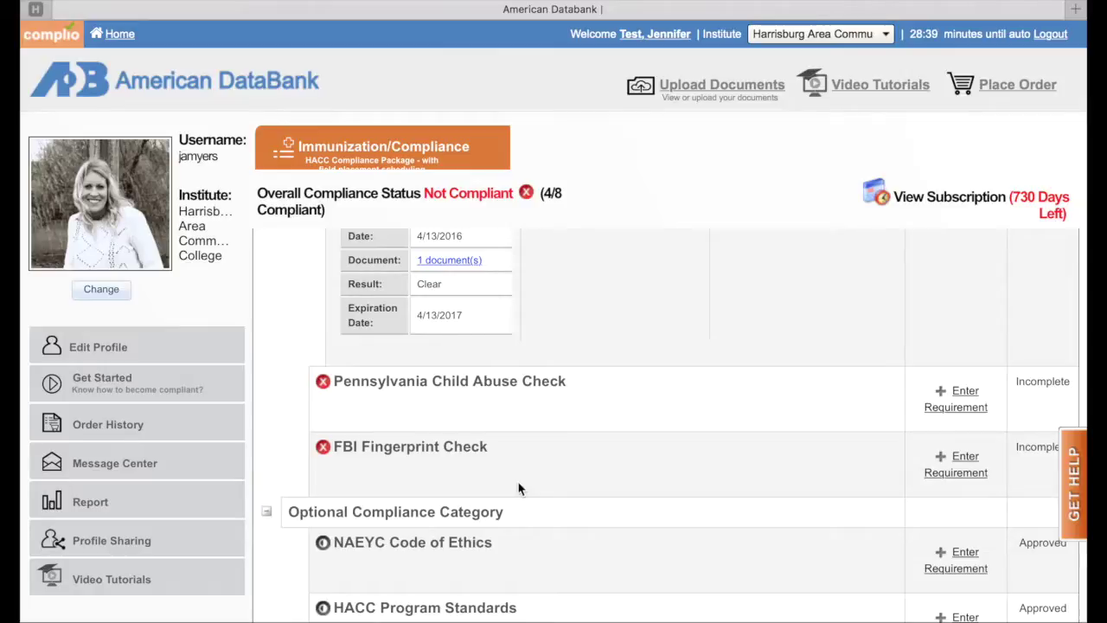
pyautogui.scroll(5, 519, 488)
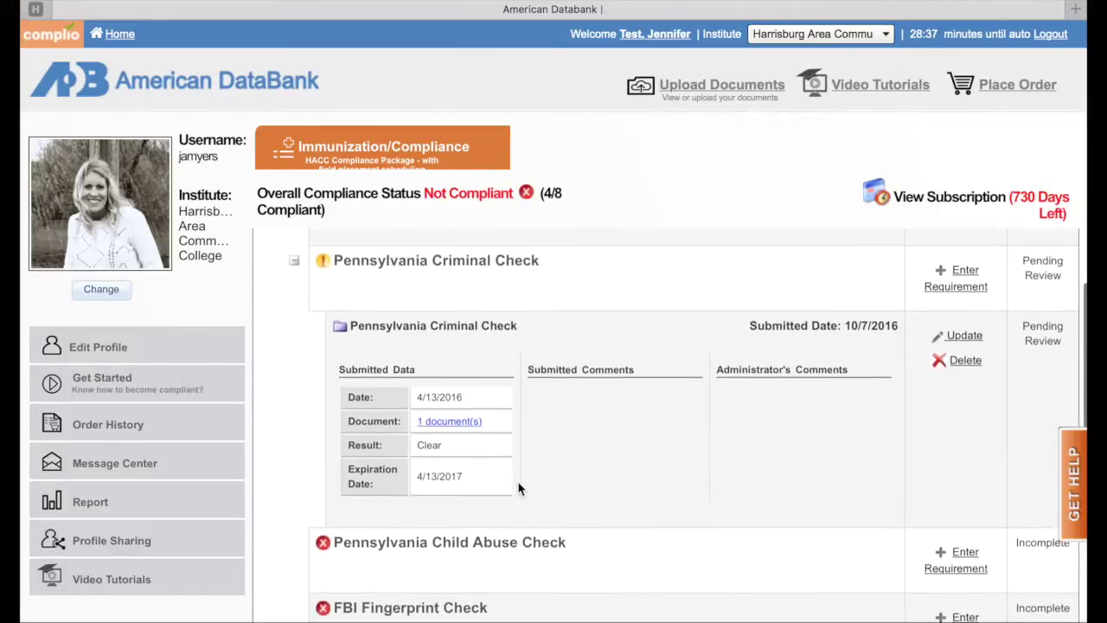
pyautogui.scroll(-5, 519, 489)
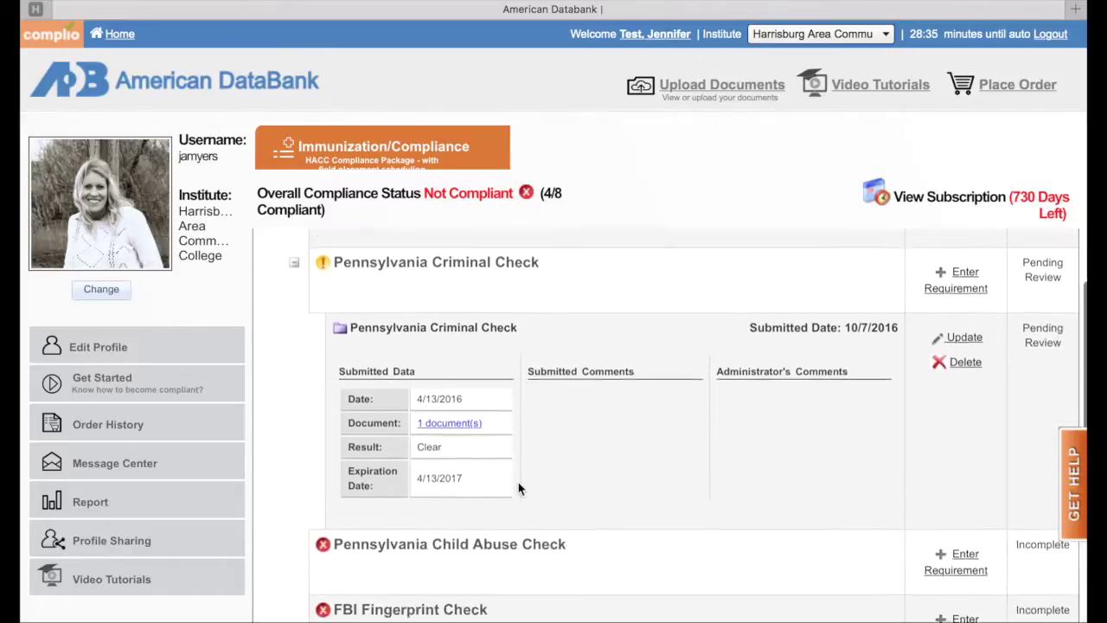
pyautogui.scroll(-3, 519, 488)
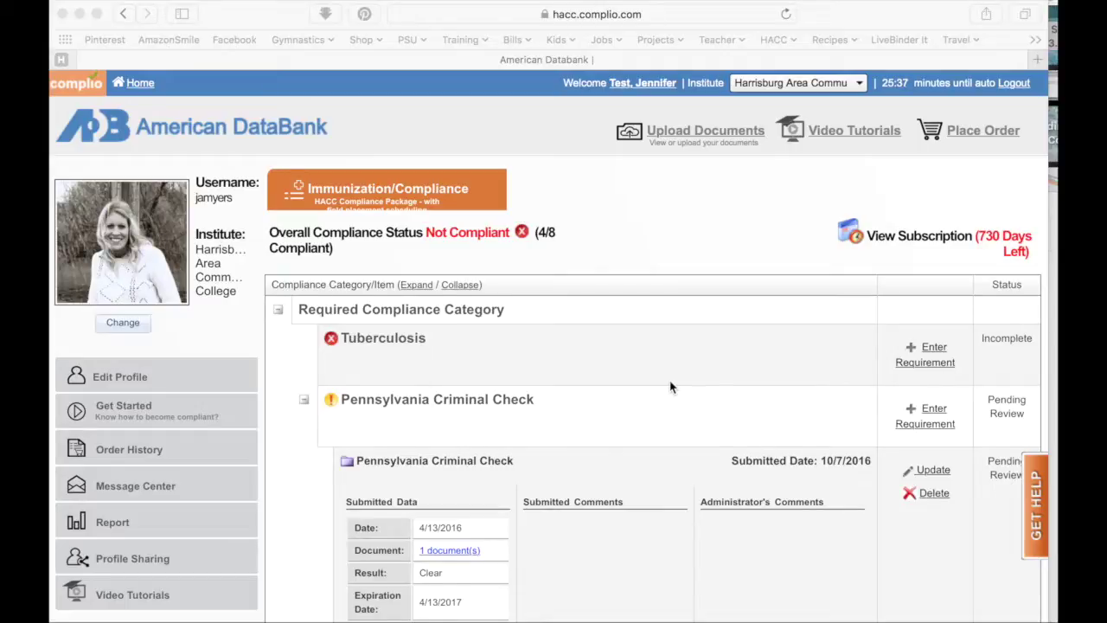
# Step: Start a new requirement for NAEYC Code of Ethics in the Optional Compliance Category and choose NAEYC Code of Ethics as the item
pyautogui.scroll(-10, 671, 386)
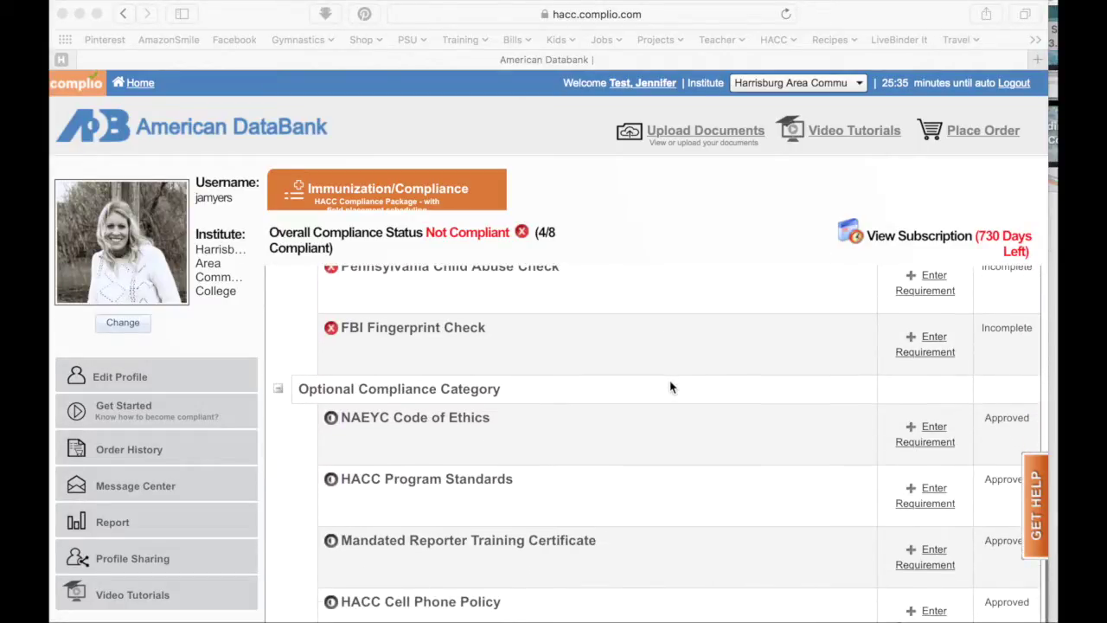
pyautogui.scroll(-1, 670, 387)
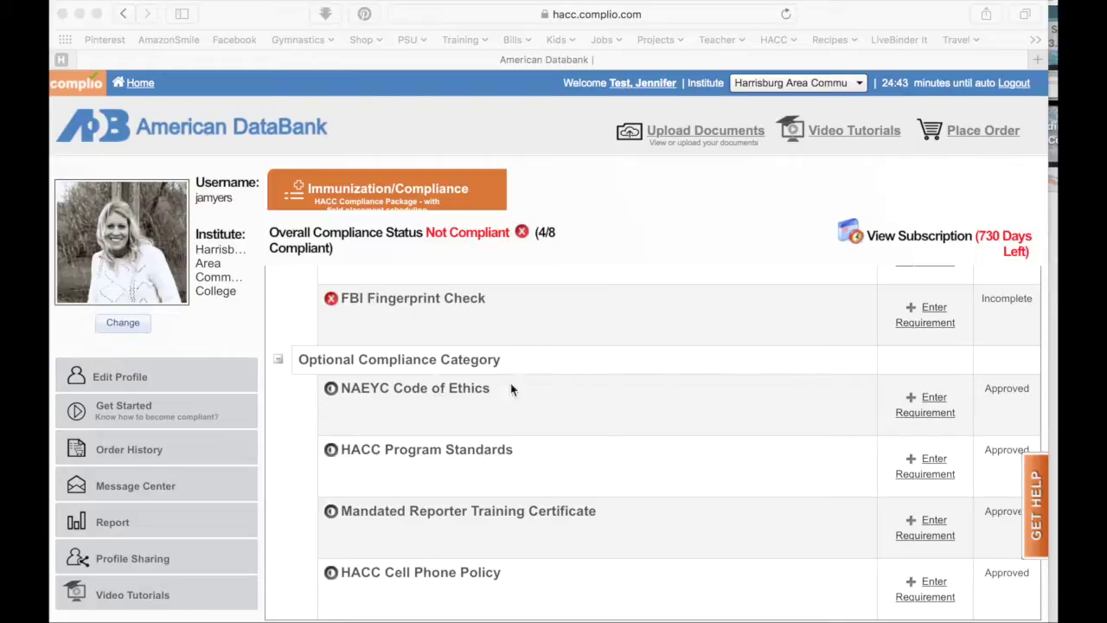
pyautogui.click(935, 402)
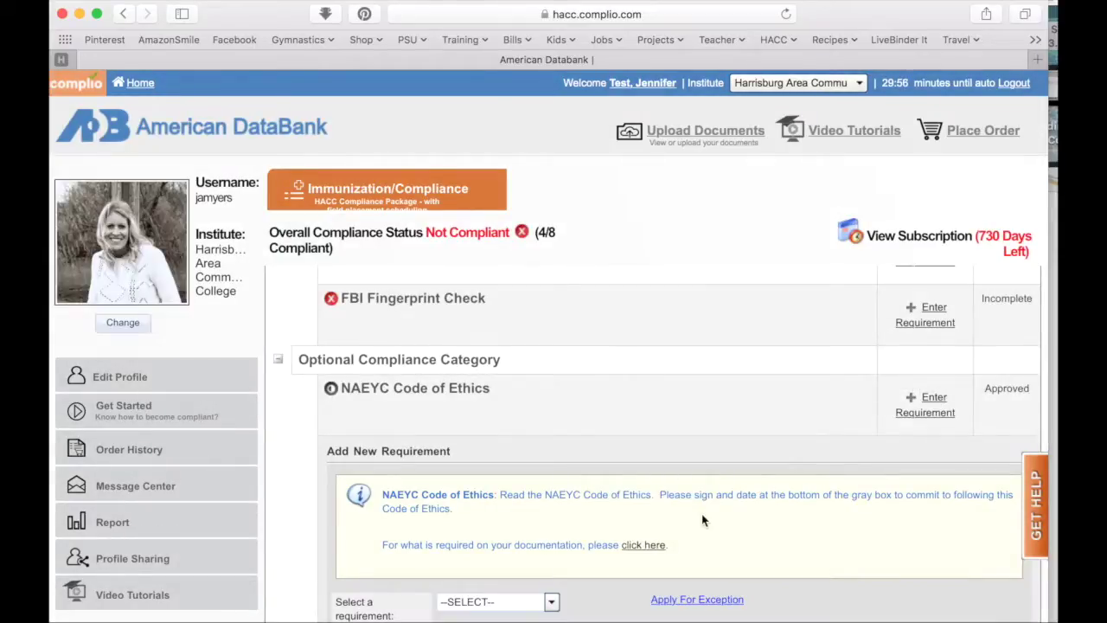
pyautogui.scroll(-3, 703, 520)
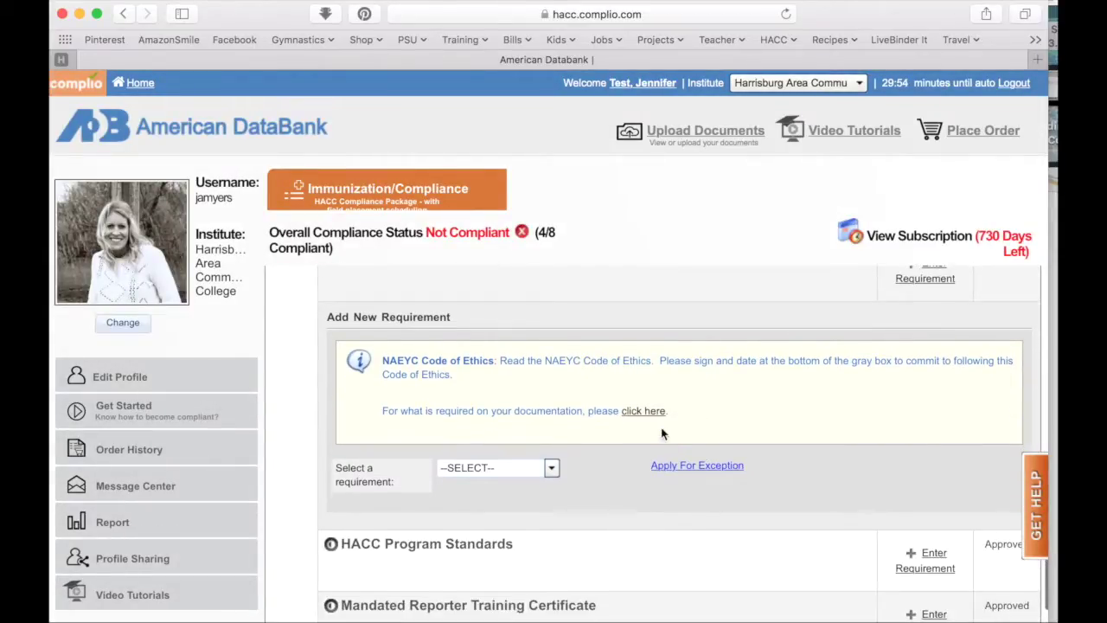
pyautogui.scroll(-1, 645, 418)
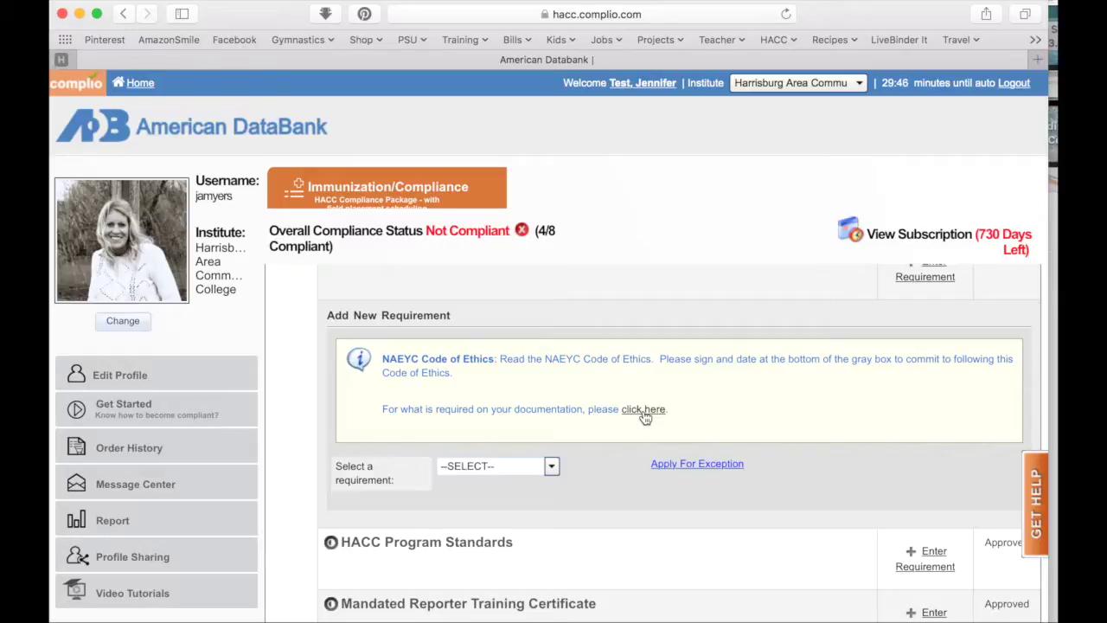
pyautogui.click(550, 466)
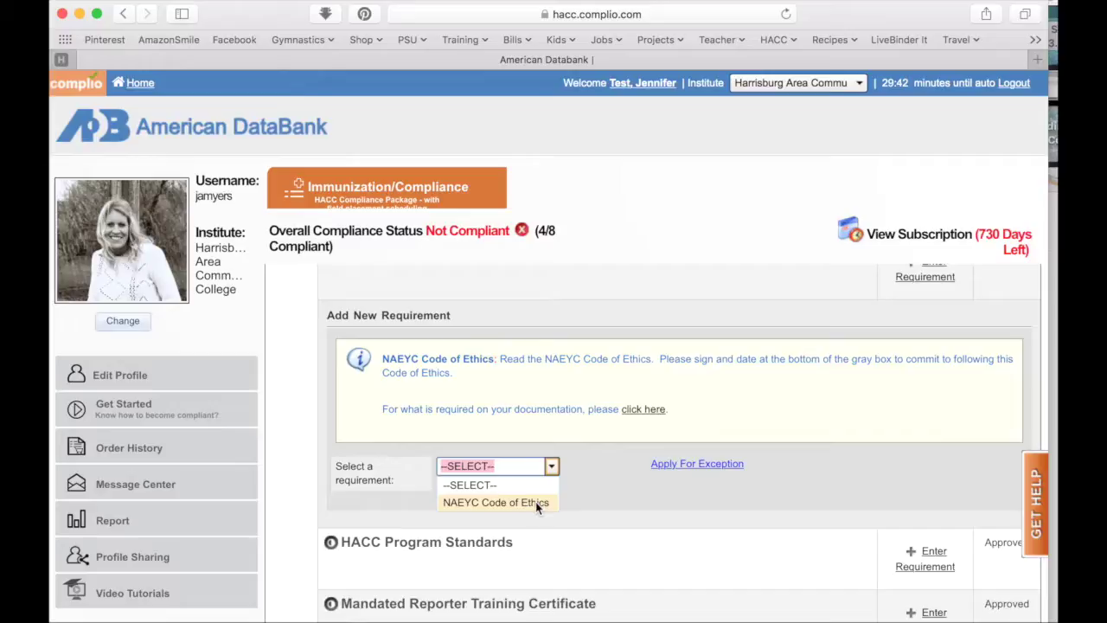
pyautogui.click(534, 503)
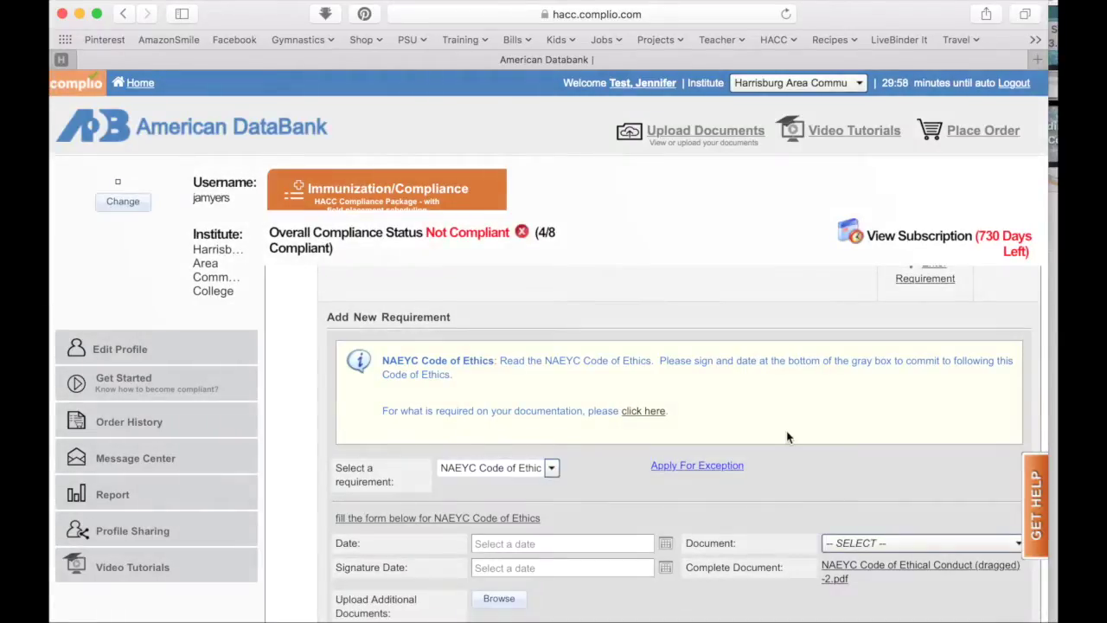
# Step: Set the NAEYC Code of Ethics Date and Signature Date to 10-07-2016, leaving the Document selection empty
pyautogui.scroll(-4, 786, 435)
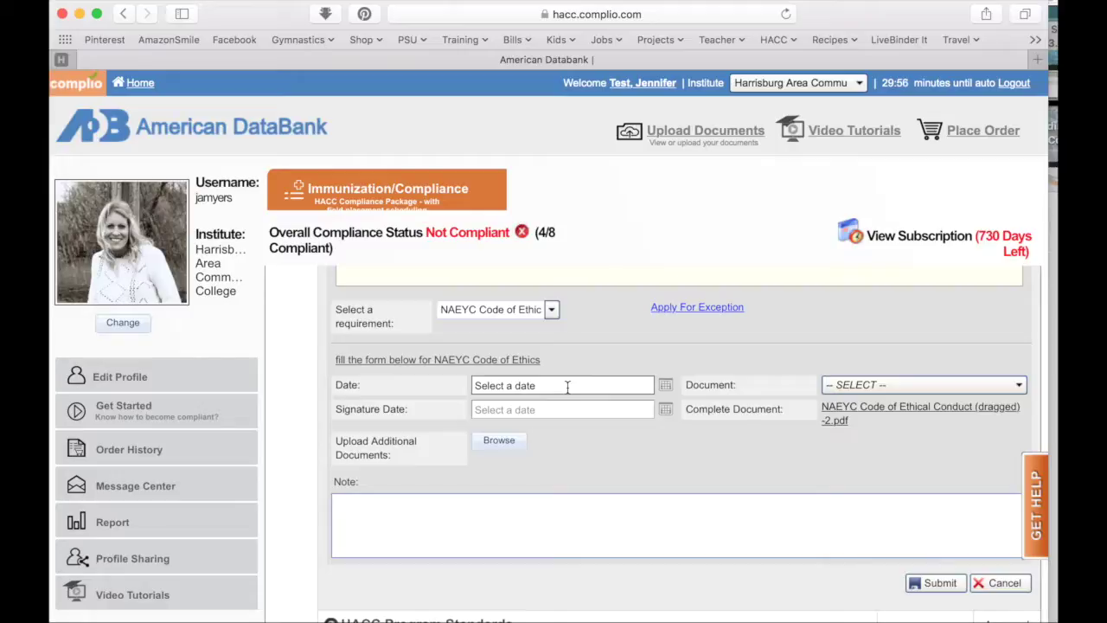
pyautogui.click(567, 387)
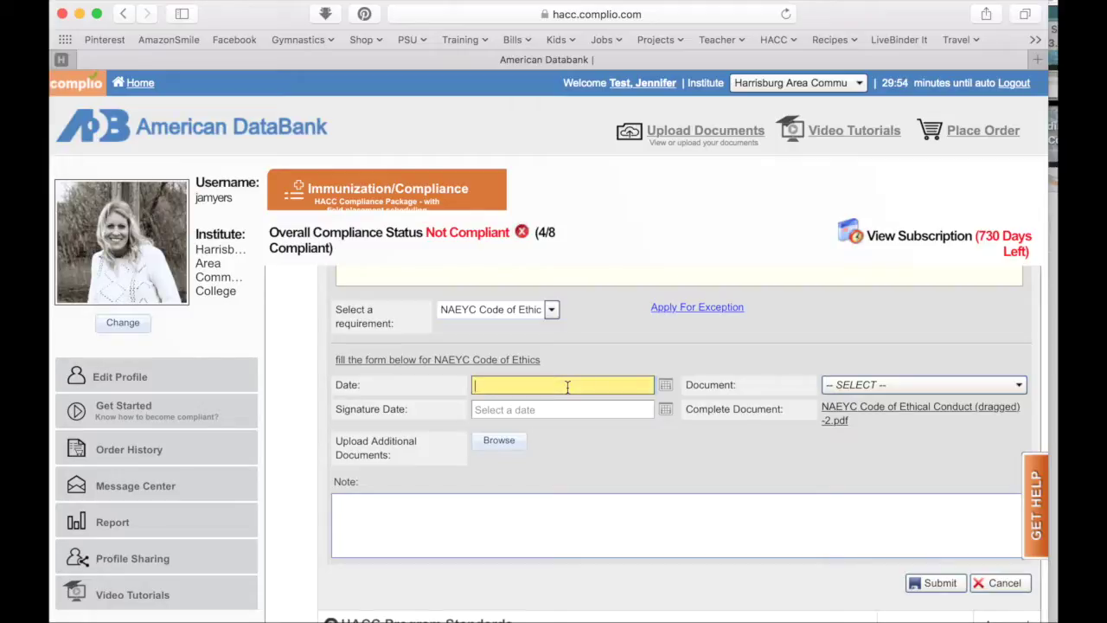
pyautogui.write('10/7/16')
pyautogui.click(893, 380)
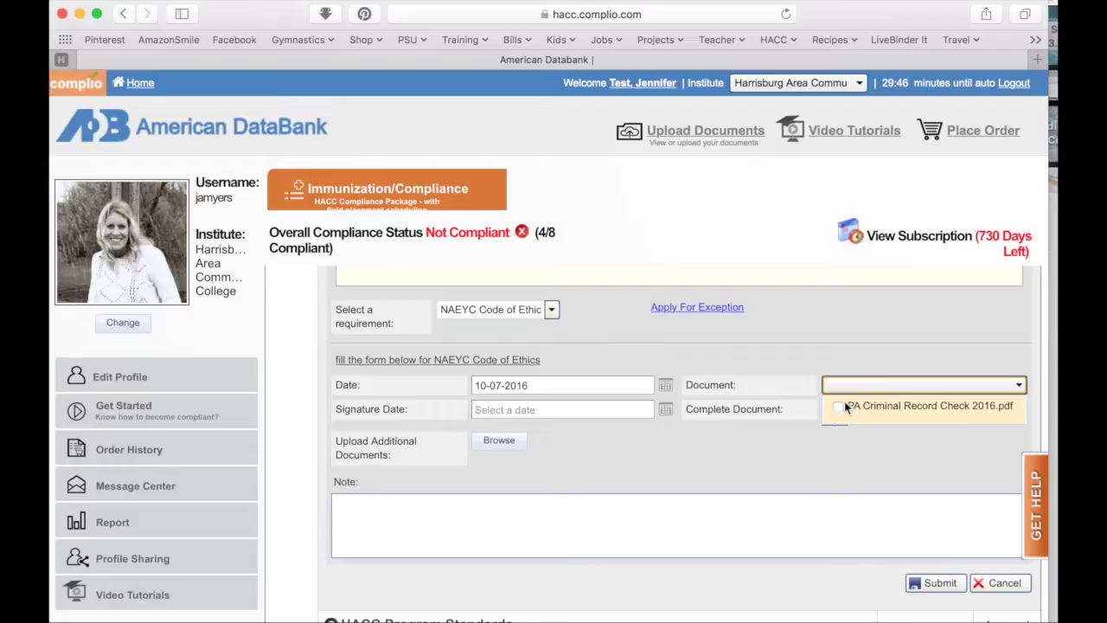
pyautogui.click(867, 349)
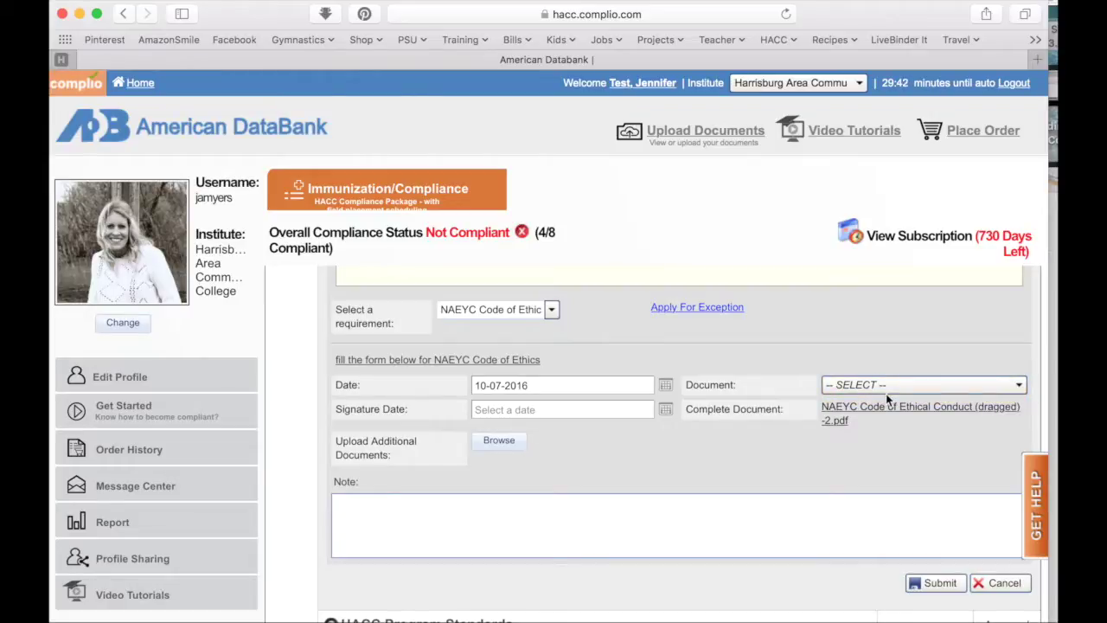
pyautogui.click(621, 411)
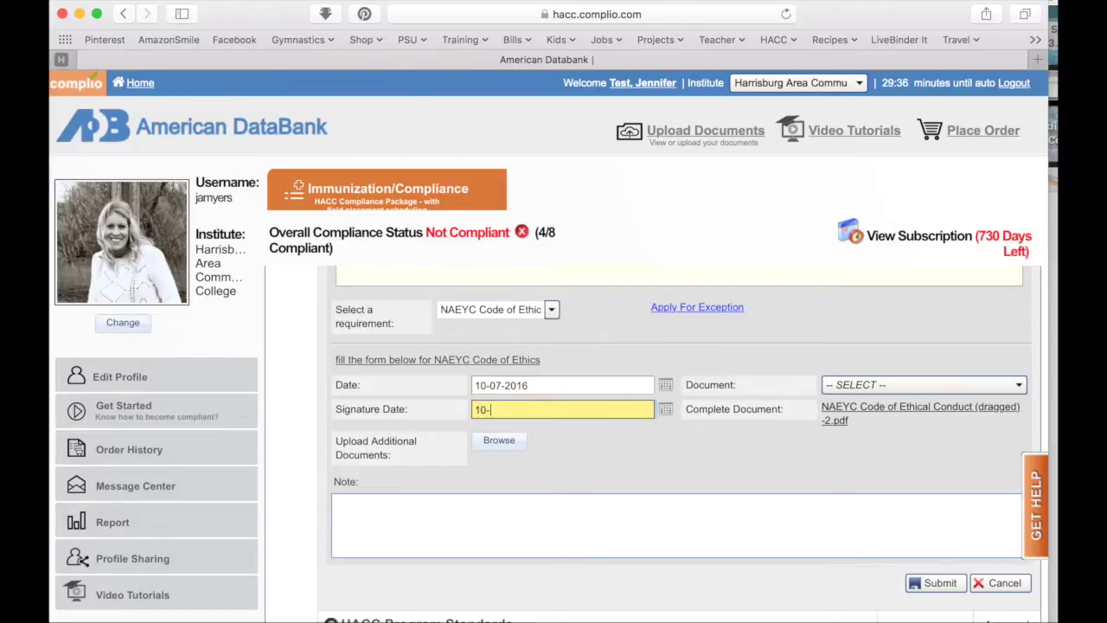
pyautogui.write('10-07-16')
pyautogui.click(606, 469)
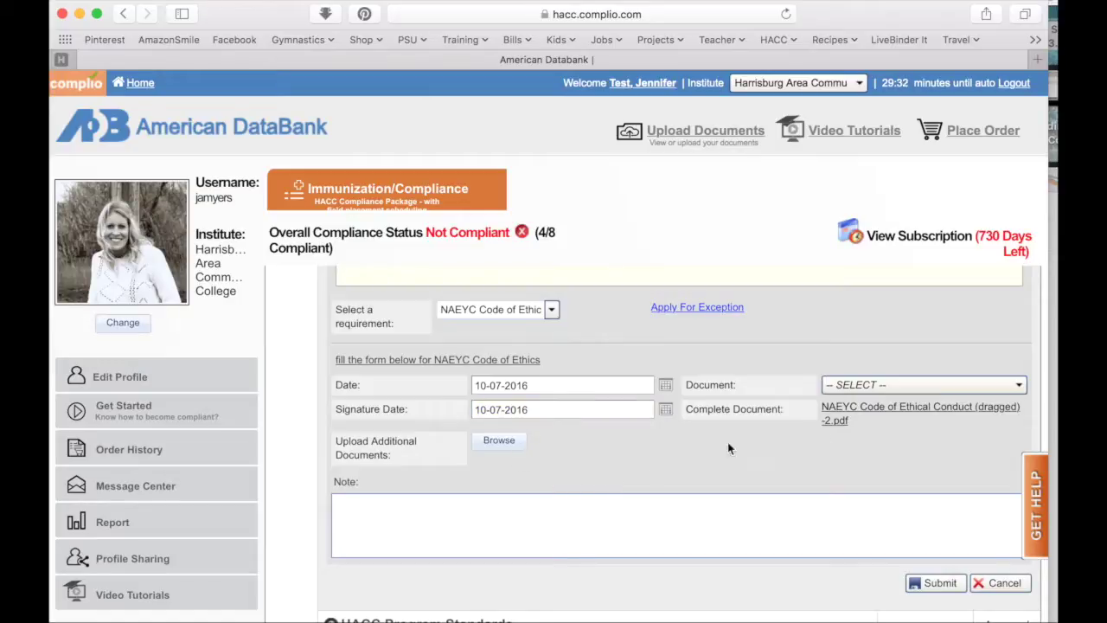
# Step: Read the NAEYC Code of Ethical Conduct document, sign it with the student's handwritten signature, and save it
pyautogui.click(843, 417)
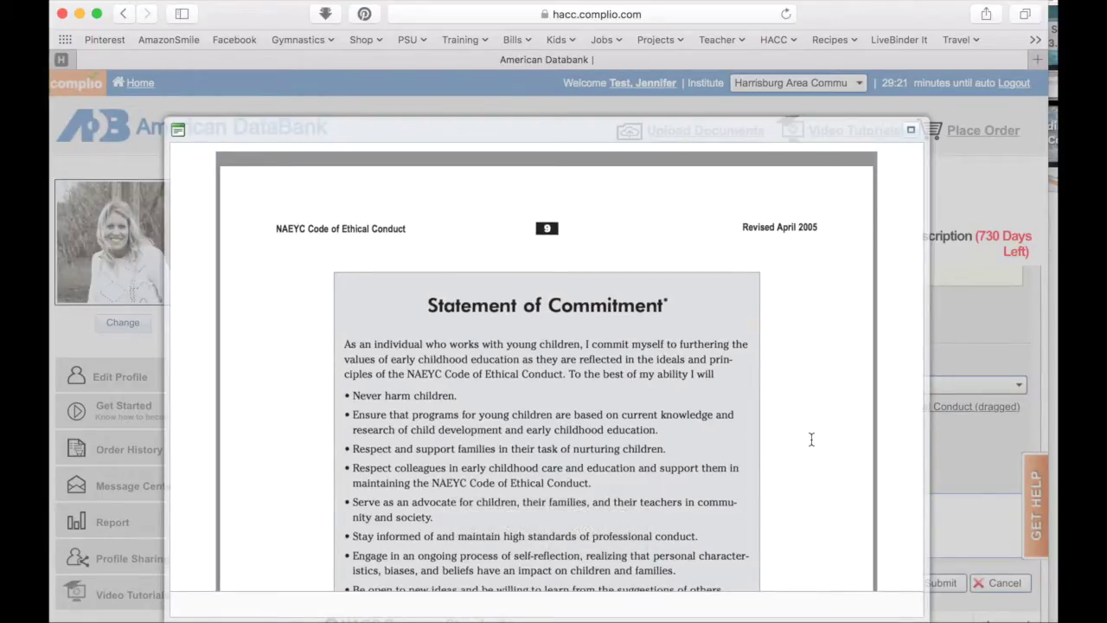
pyautogui.scroll(-4, 812, 439)
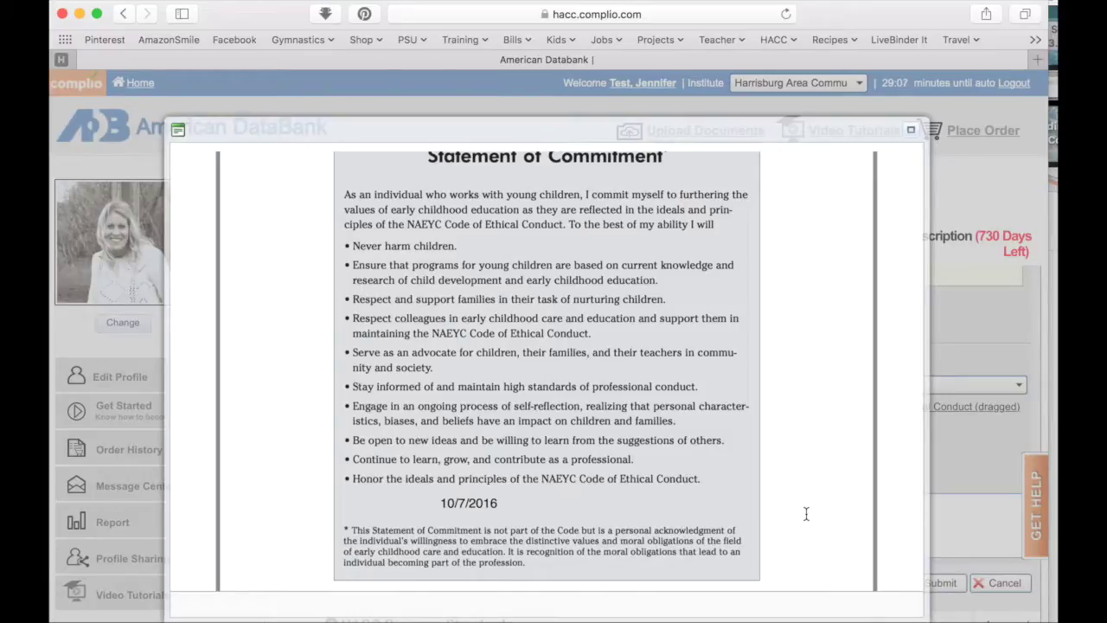
pyautogui.scroll(-5, 806, 514)
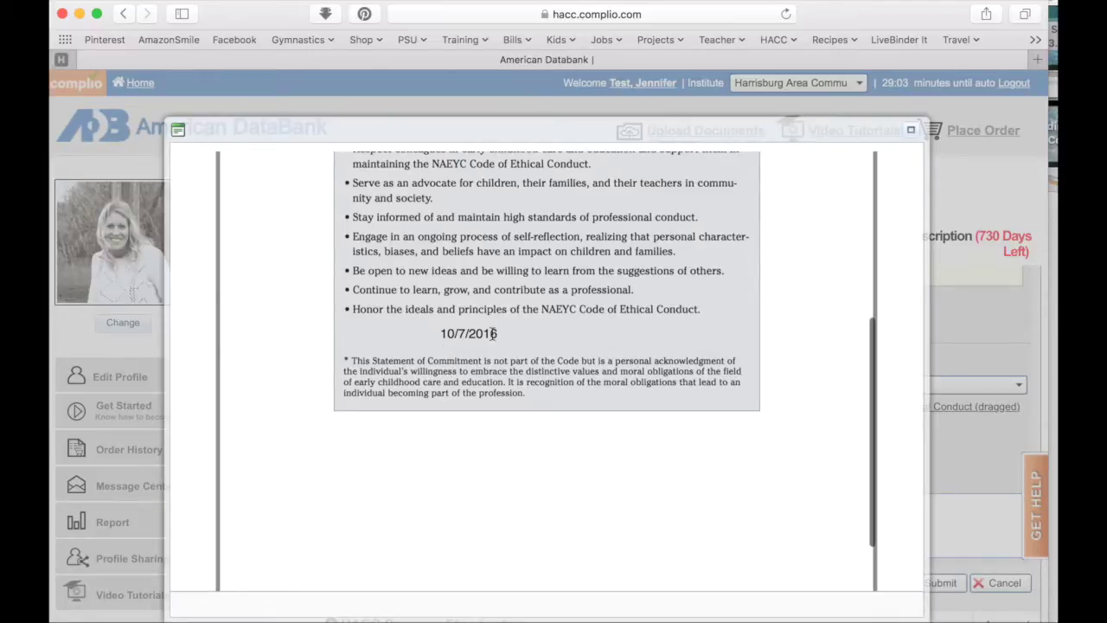
pyautogui.scroll(-10, 576, 475)
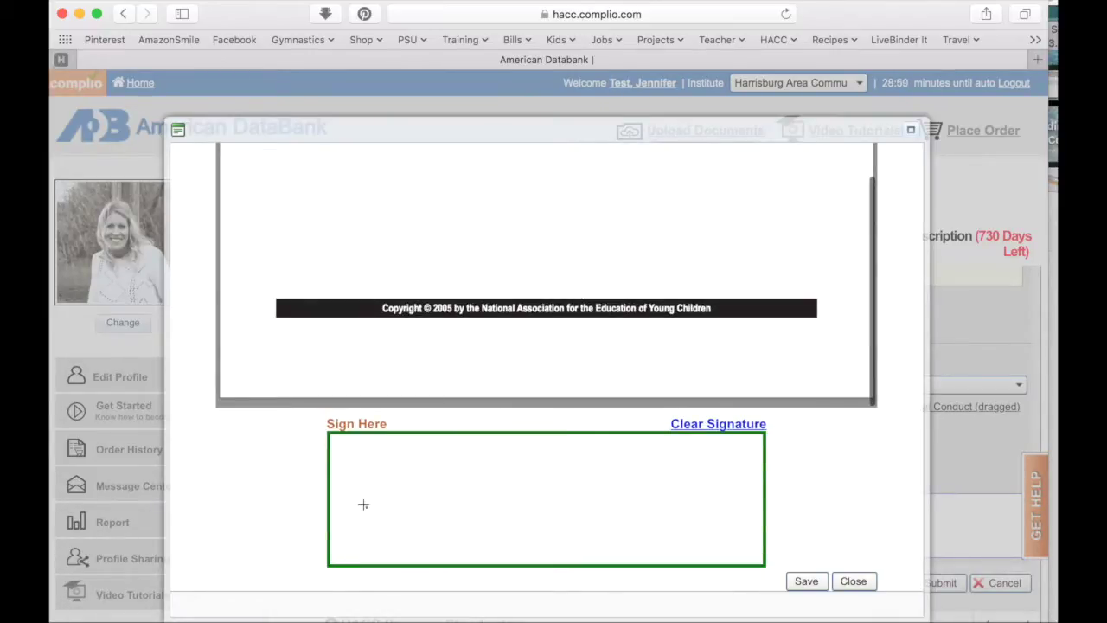
pyautogui.moveTo(359, 508); pyautogui.dragTo(392, 503)
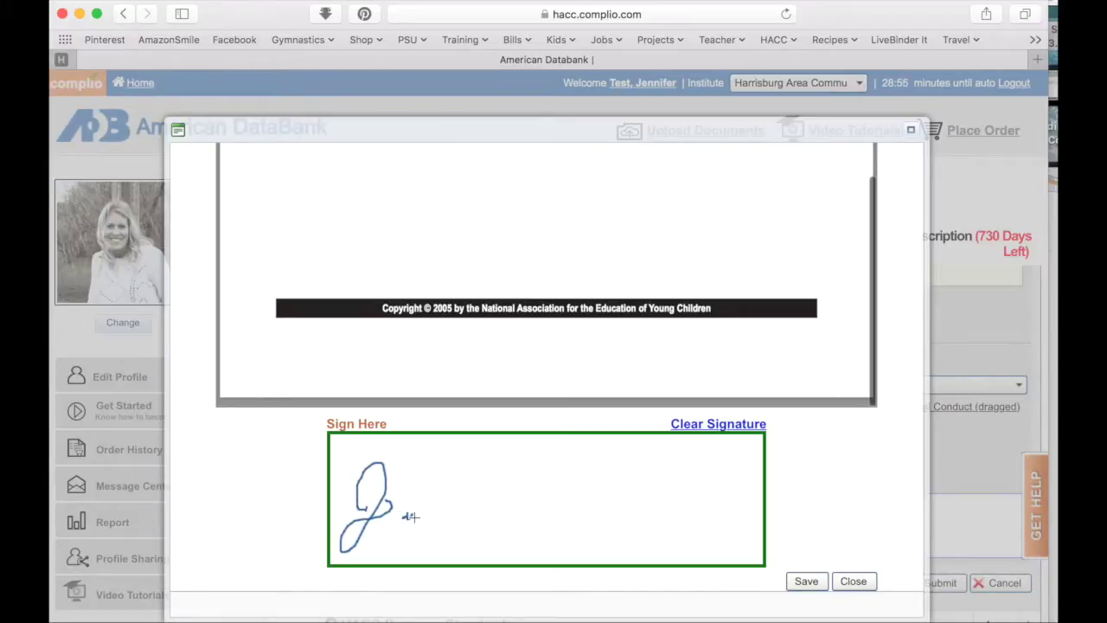
pyautogui.moveTo(406, 514)
pyautogui.mouseDown()
pyautogui.moveTo(418, 484)
pyautogui.moveTo(413, 512)
pyautogui.moveTo(437, 495)
pyautogui.moveTo(451, 510)
pyautogui.moveTo(474, 495)
pyautogui.moveTo(467, 511)
pyautogui.moveTo(500, 501)
pyautogui.moveTo(499, 537)
pyautogui.moveTo(519, 500)
pyautogui.moveTo(542, 515)
pyautogui.moveTo(561, 498)
pyautogui.moveTo(563, 519)
pyautogui.mouseUp()
pyautogui.moveTo(564, 454)
pyautogui.mouseDown()
pyautogui.moveTo(590, 504)
pyautogui.moveTo(640, 496)
pyautogui.moveTo(653, 521)
pyautogui.moveTo(678, 486)
pyautogui.moveTo(725, 521)
pyautogui.moveTo(737, 486)
pyautogui.mouseUp()
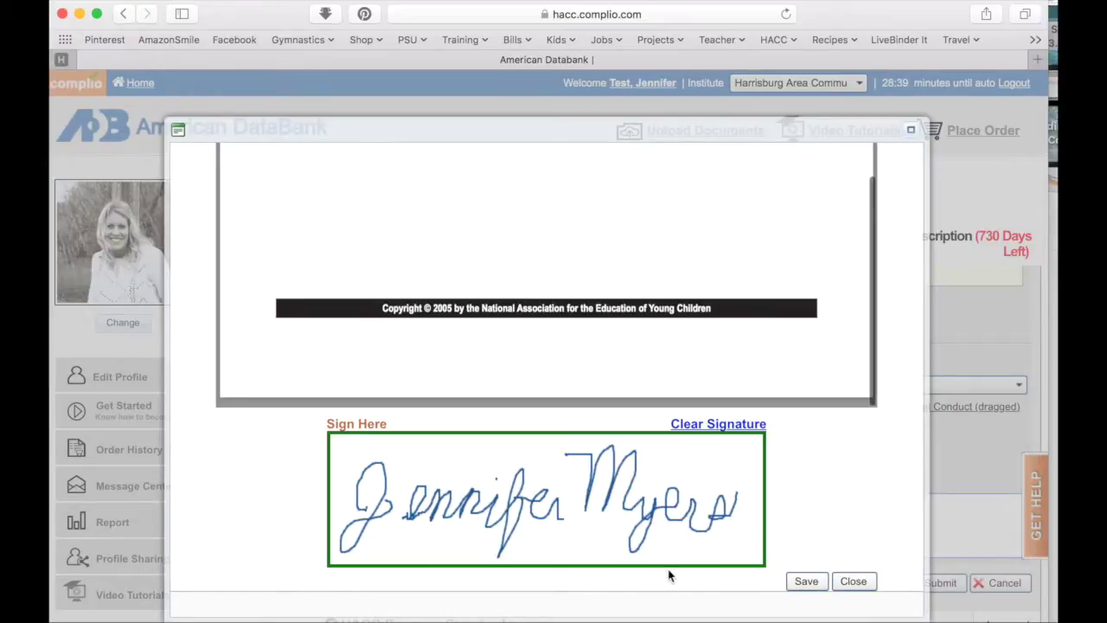
pyautogui.click(807, 581)
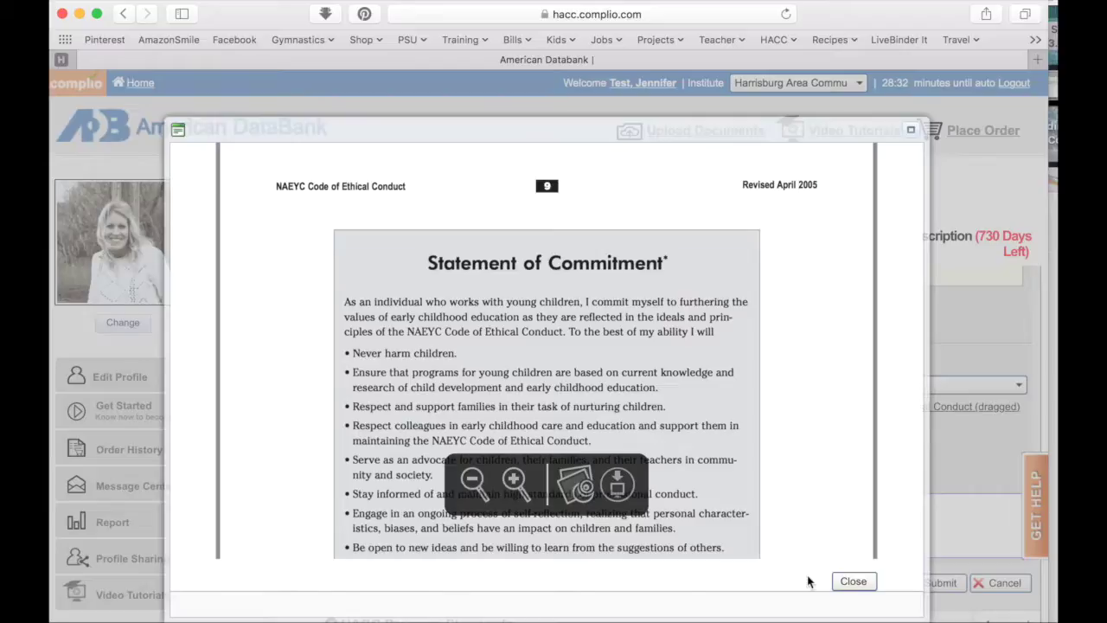
pyautogui.click(853, 582)
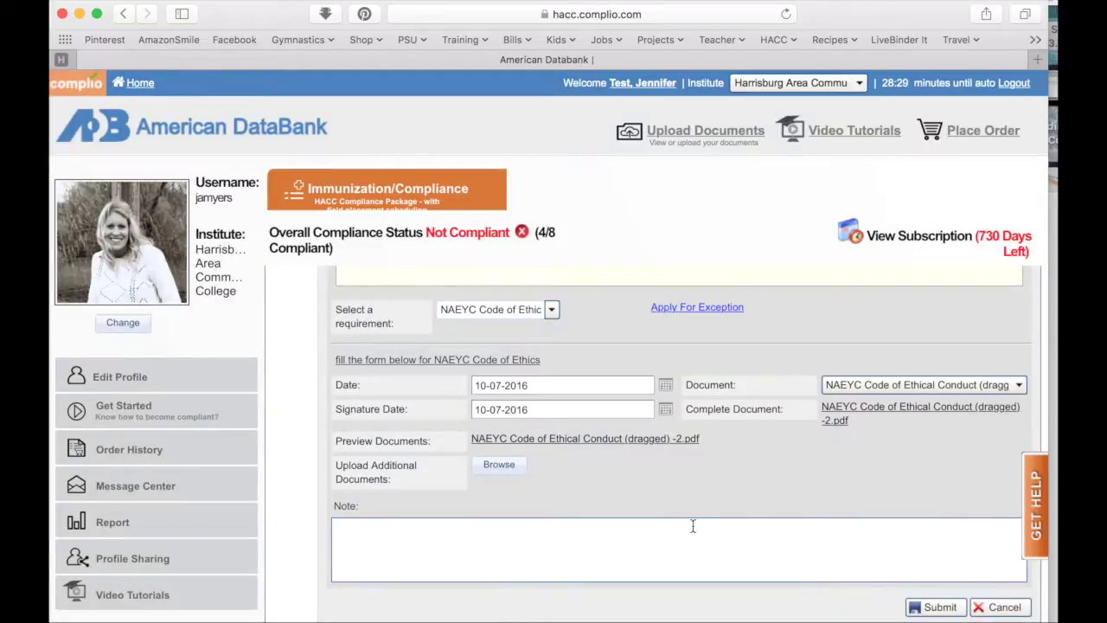
# Step: Start a new requirement for HACC Cell Phone Policy and choose HACC Cell Phone Policy as the item
pyautogui.scroll(5, 643, 439)
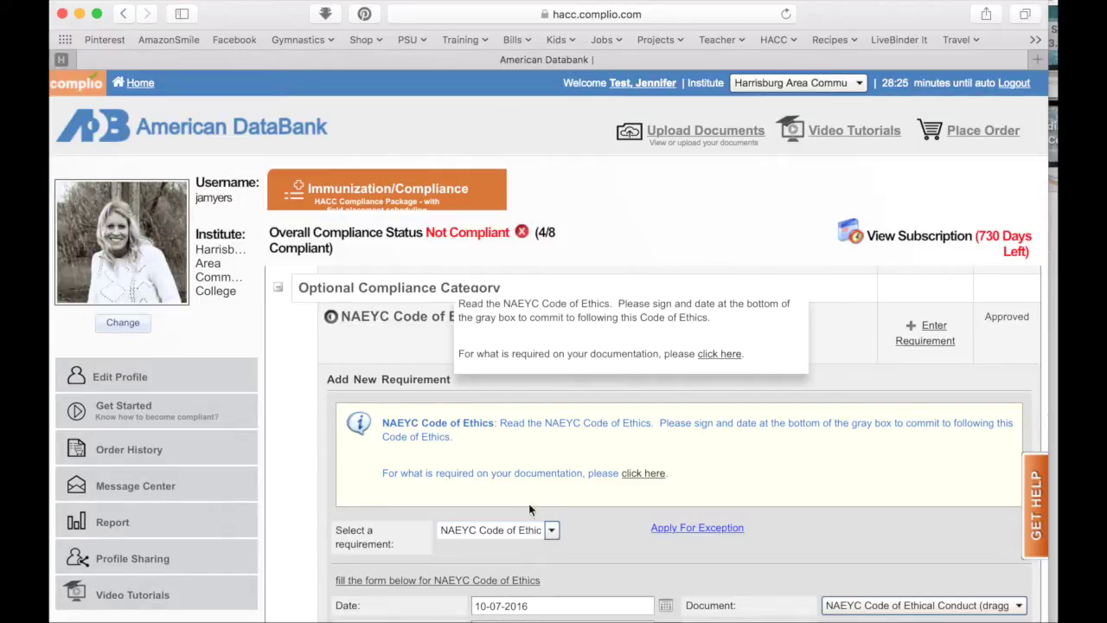
pyautogui.scroll(-8, 564, 543)
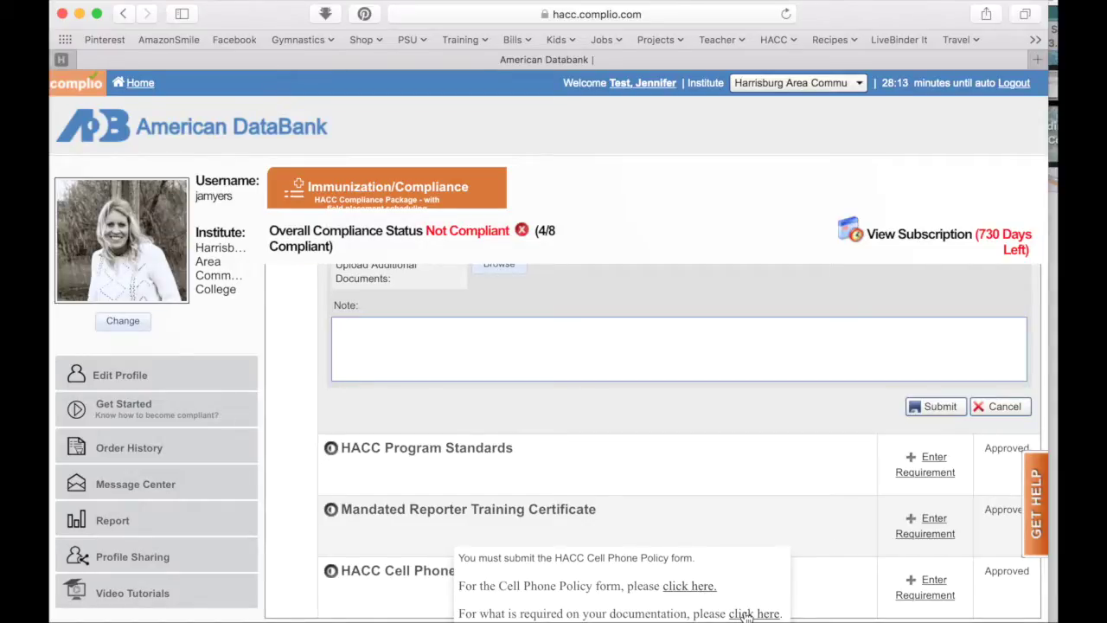
pyautogui.click(934, 581)
pyautogui.scroll(-3, 932, 577)
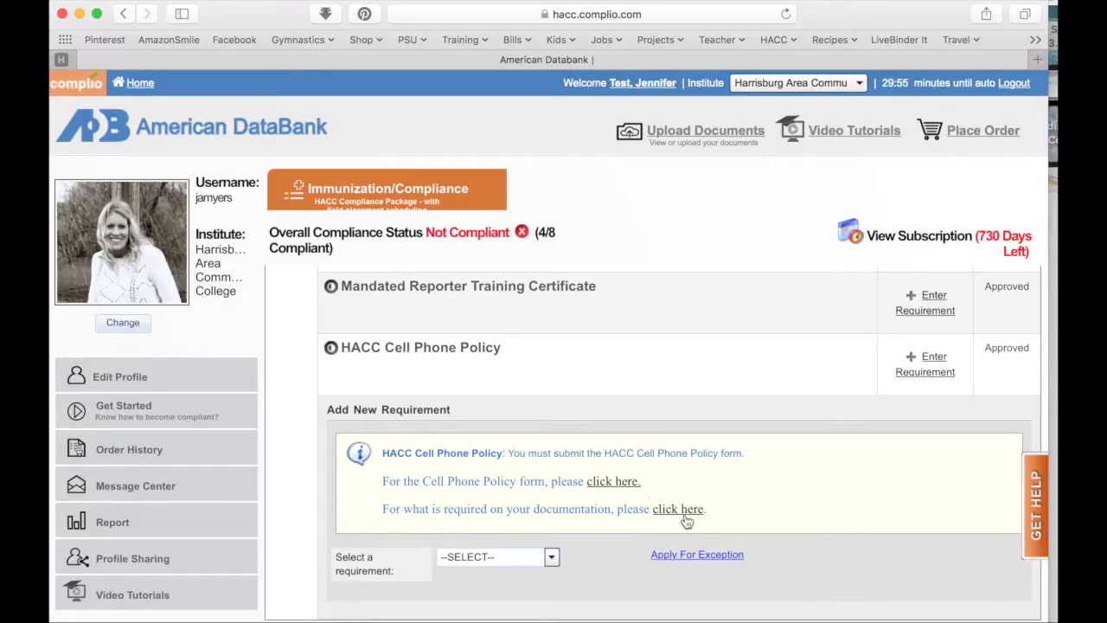
pyautogui.click(550, 558)
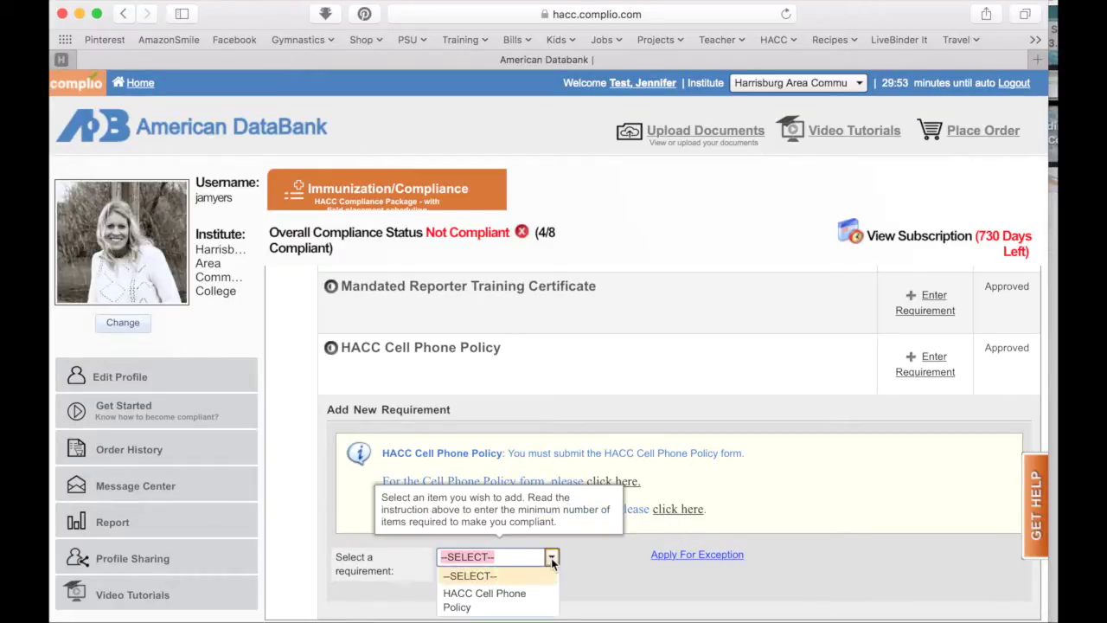
pyautogui.click(498, 599)
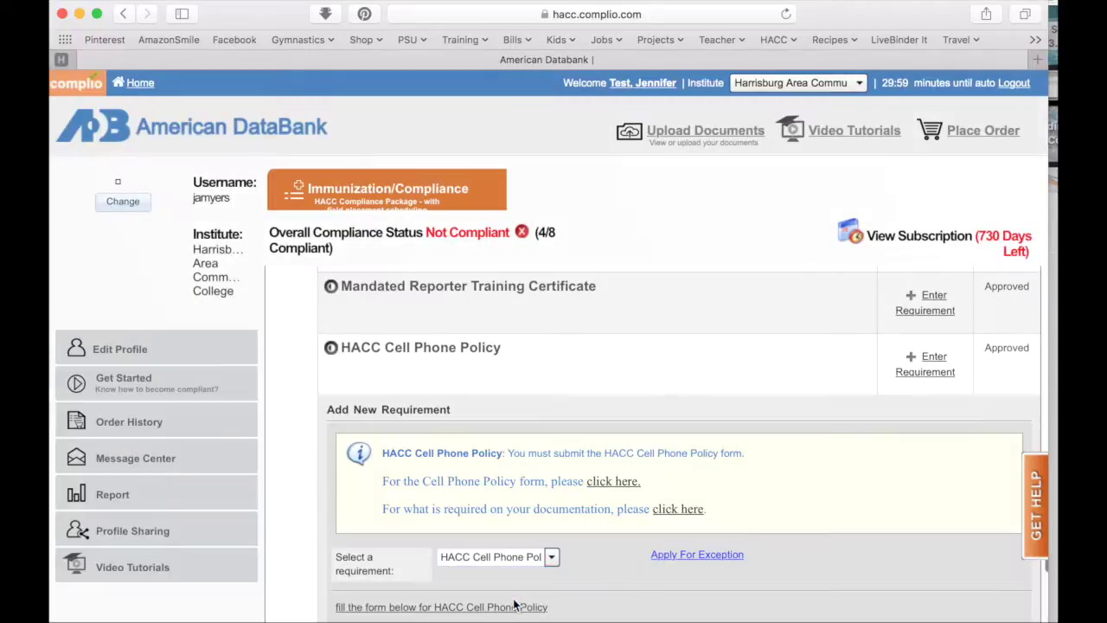
# Step: Set the HACC Cell Phone Policy Date and Signature Date to 10-07-2016
pyautogui.scroll(-5, 514, 605)
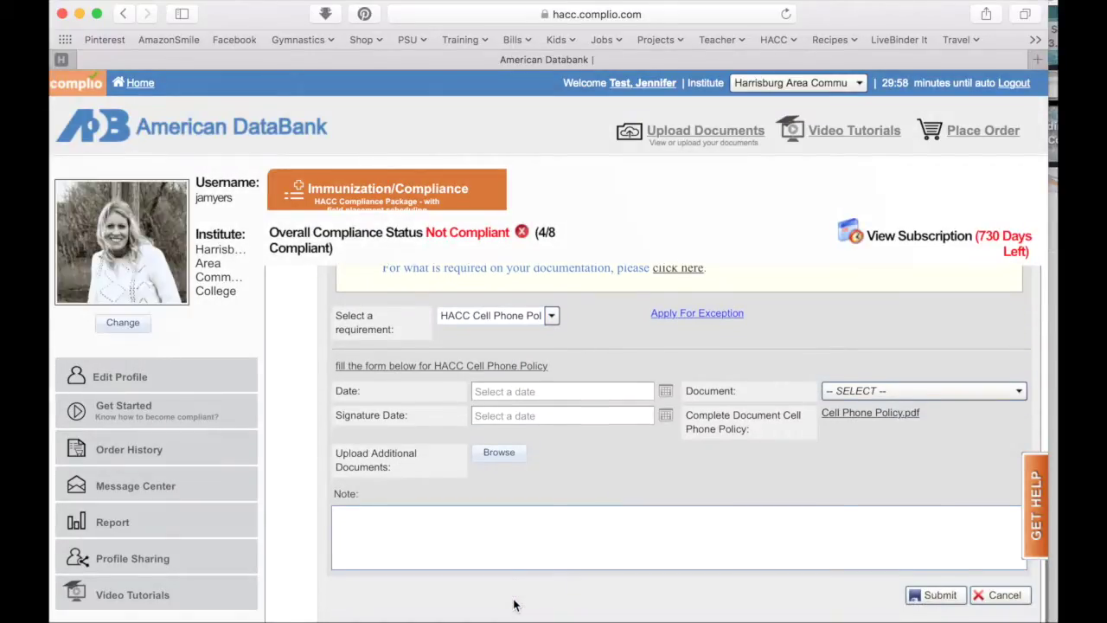
pyautogui.click(488, 396)
pyautogui.write('10')
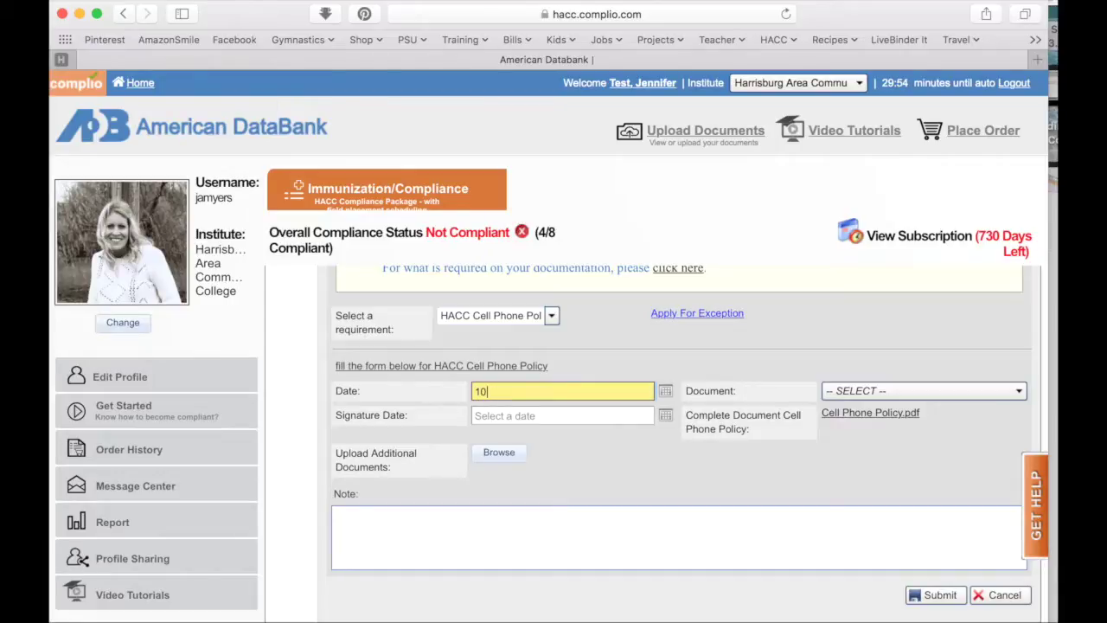
pyautogui.write('/7/16')
pyautogui.click(488, 416)
pyautogui.write('10/')
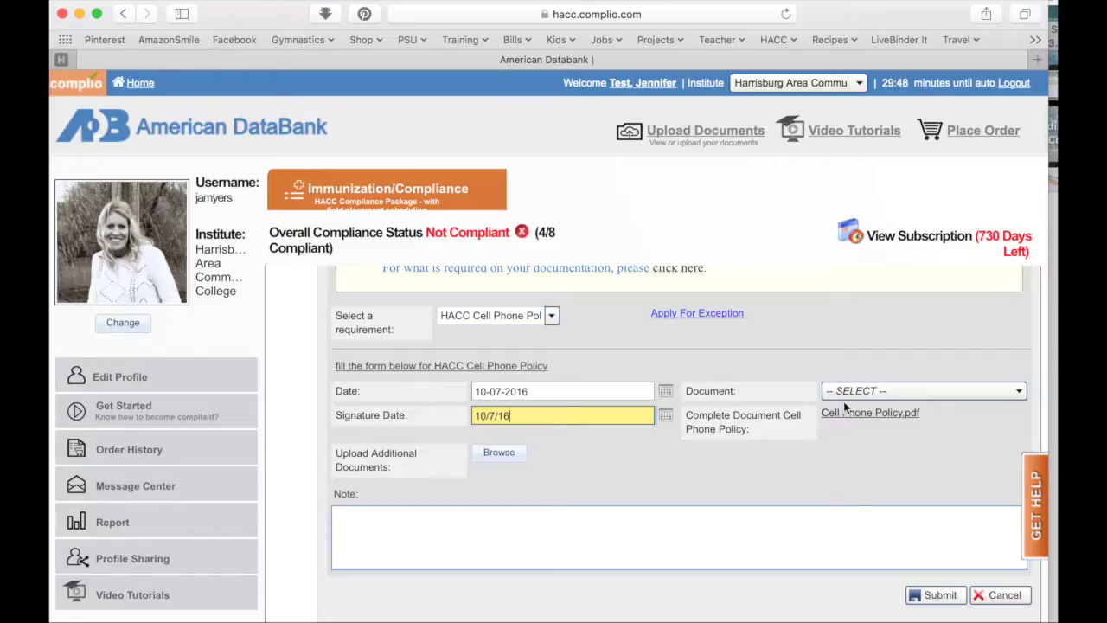
pyautogui.click(780, 418)
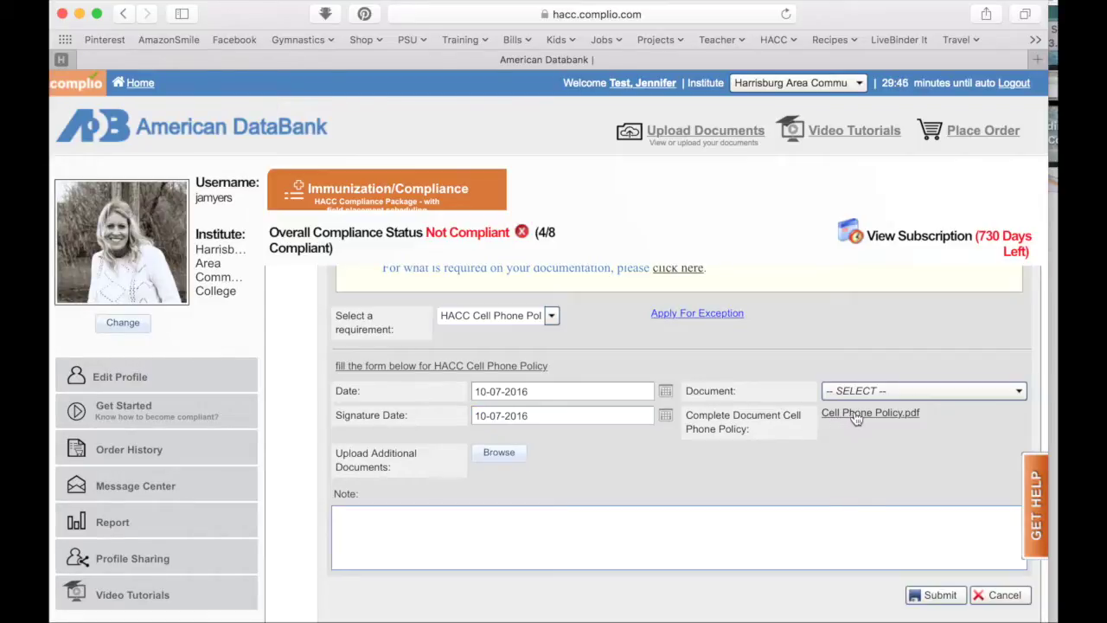
# Step: Open the Cell Phone Policy document, review its rules and signature section, and close it without signing
pyautogui.click(854, 416)
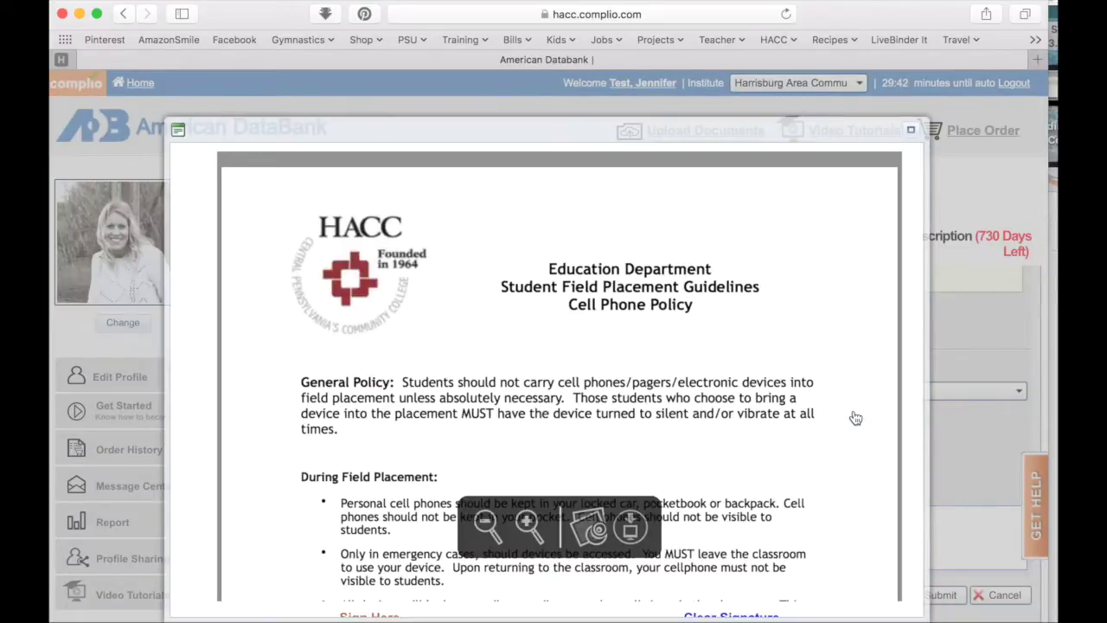
pyautogui.scroll(-3, 710, 514)
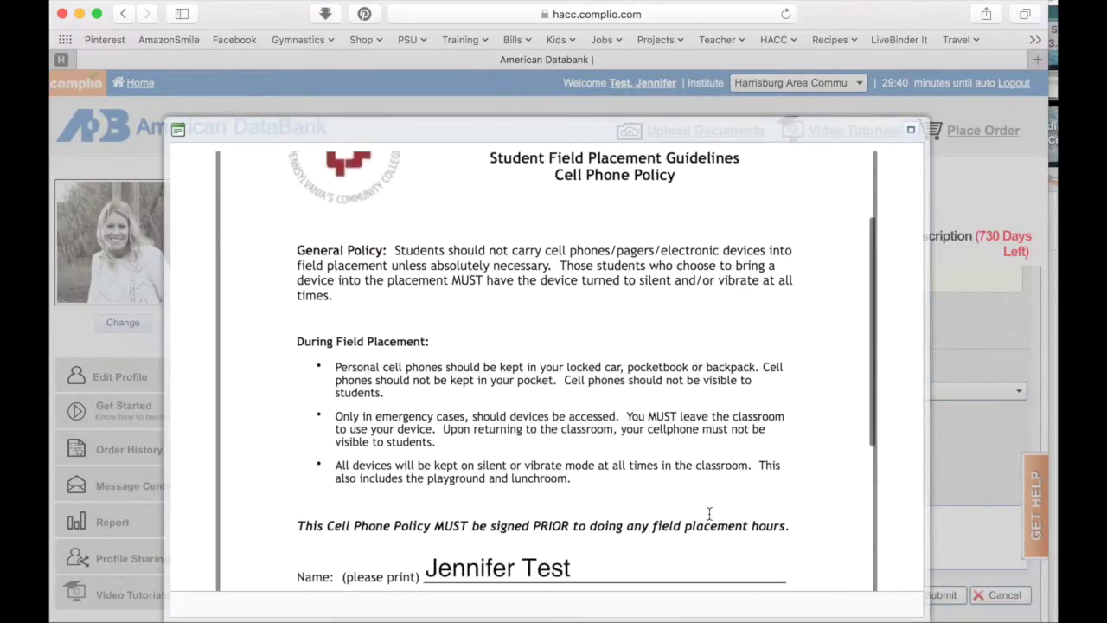
pyautogui.scroll(-4, 709, 514)
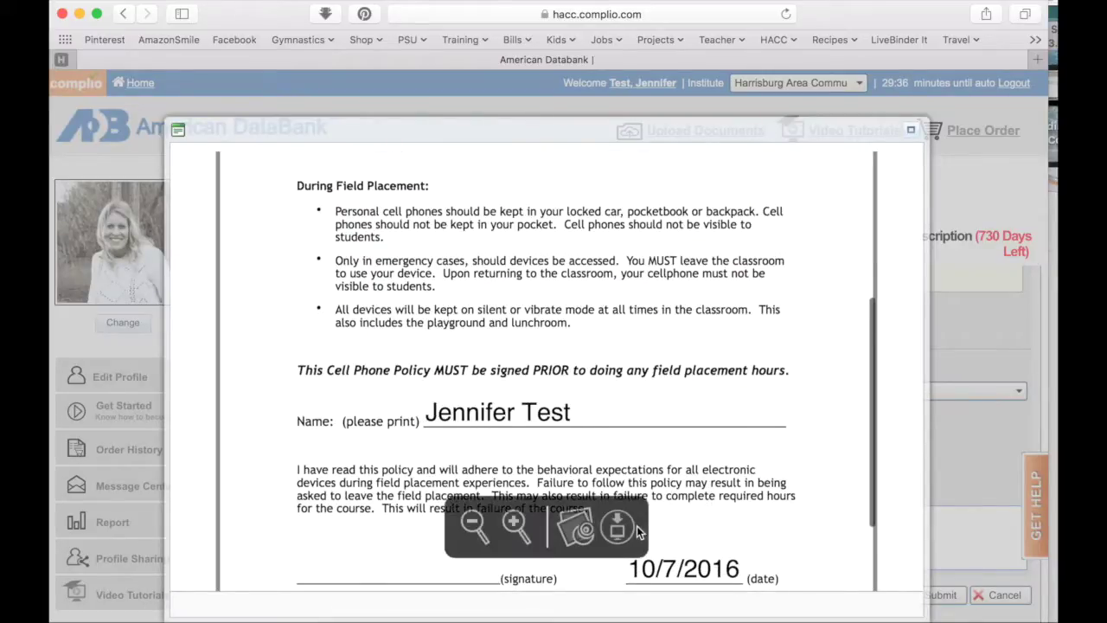
pyautogui.scroll(-3, 637, 526)
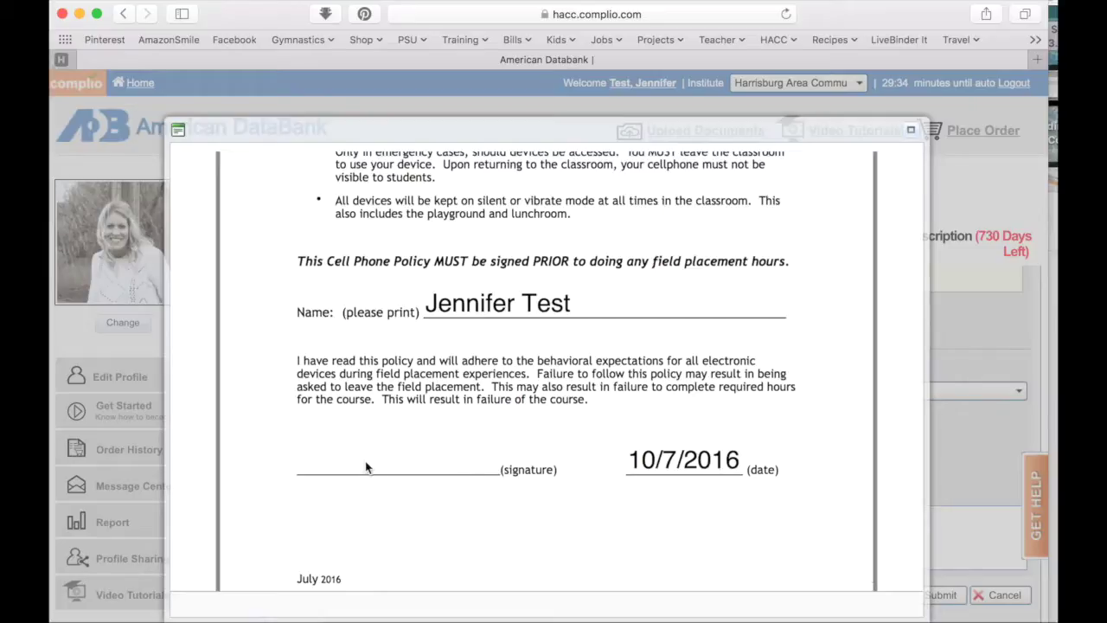
pyautogui.click(484, 472)
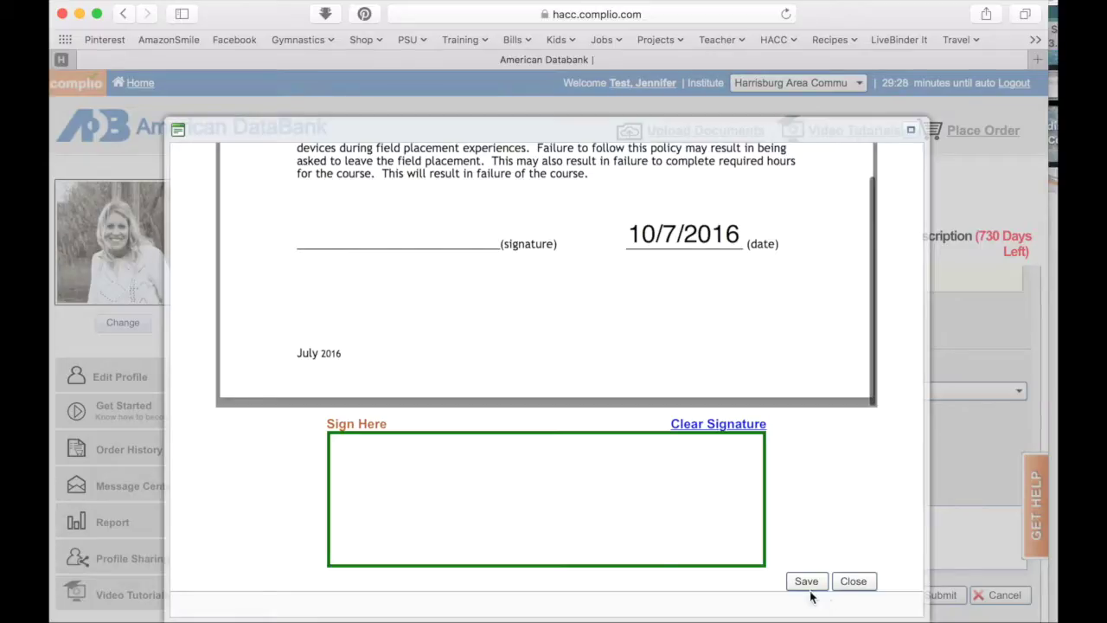
pyautogui.click(854, 581)
# Step: Open the HACC Program Standards form from the category's instructions and review its skills checklists
pyautogui.scroll(5, 864, 585)
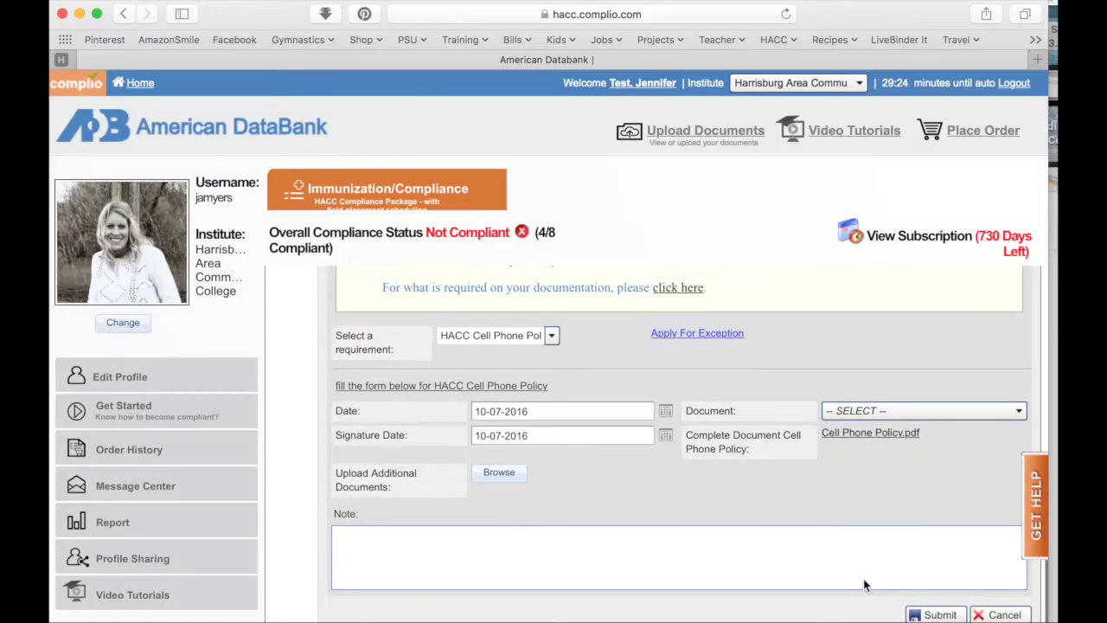
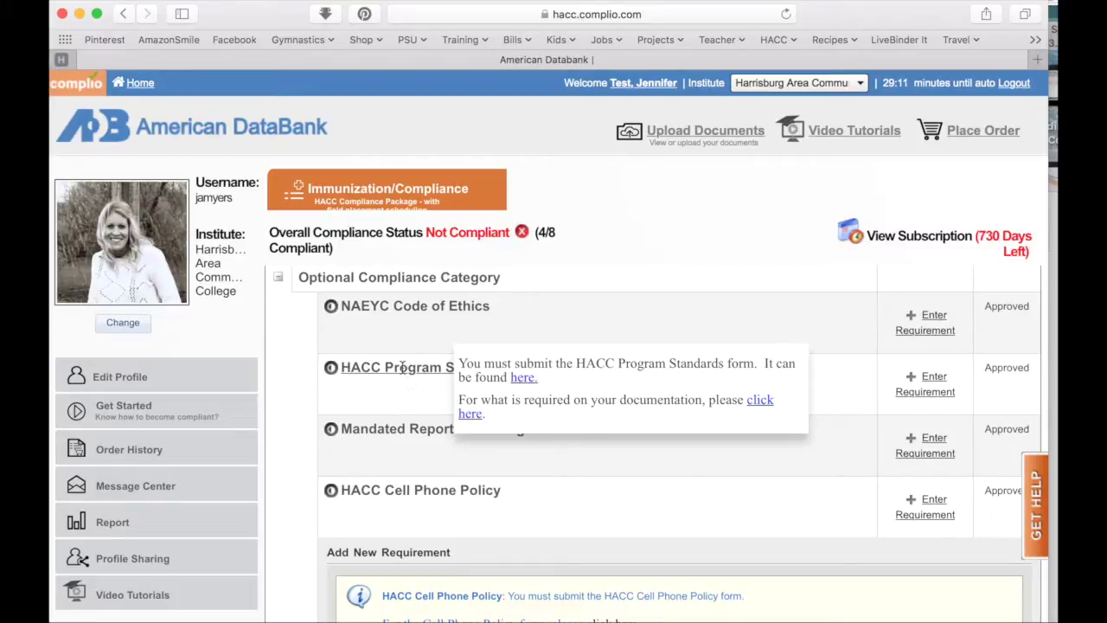
pyautogui.click(522, 378)
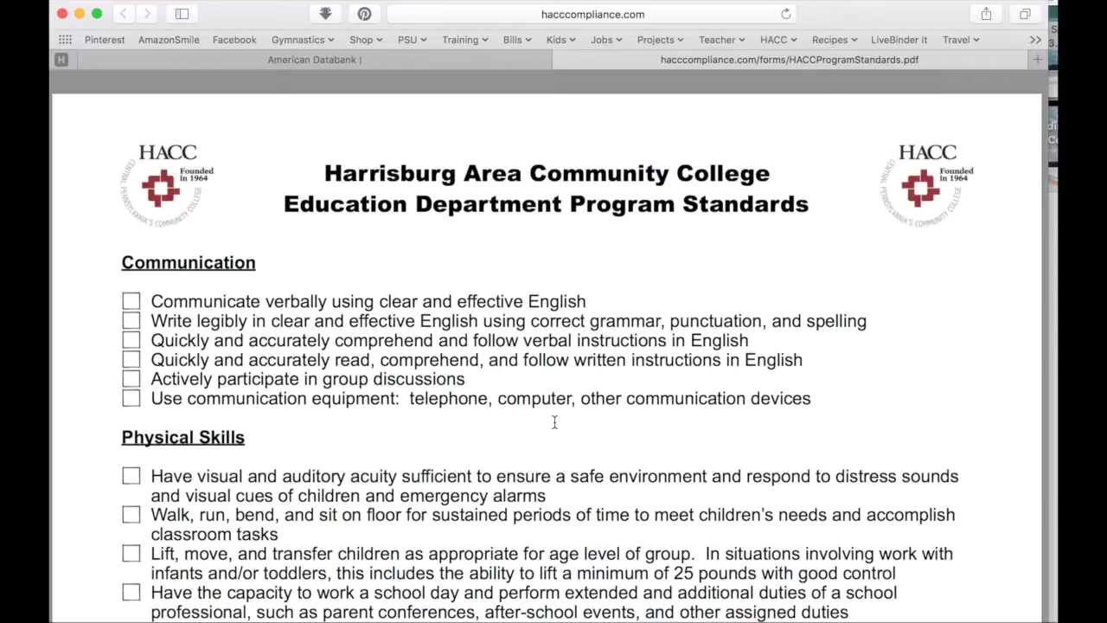
pyautogui.scroll(1, 554, 422)
pyautogui.scroll(-3, 240, 327)
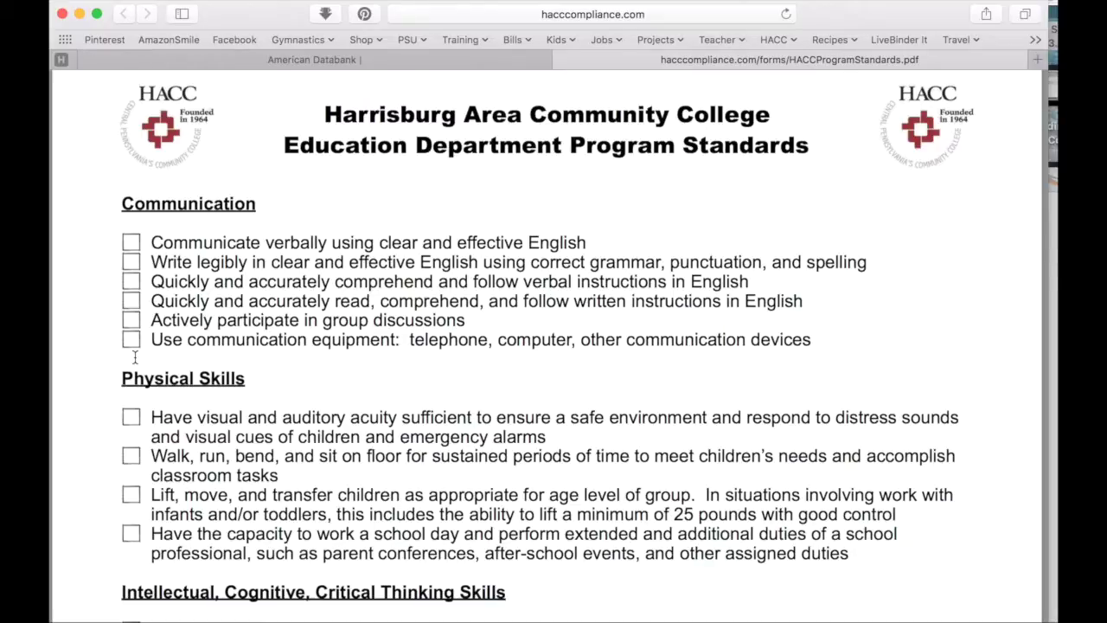
pyautogui.scroll(-5, 252, 437)
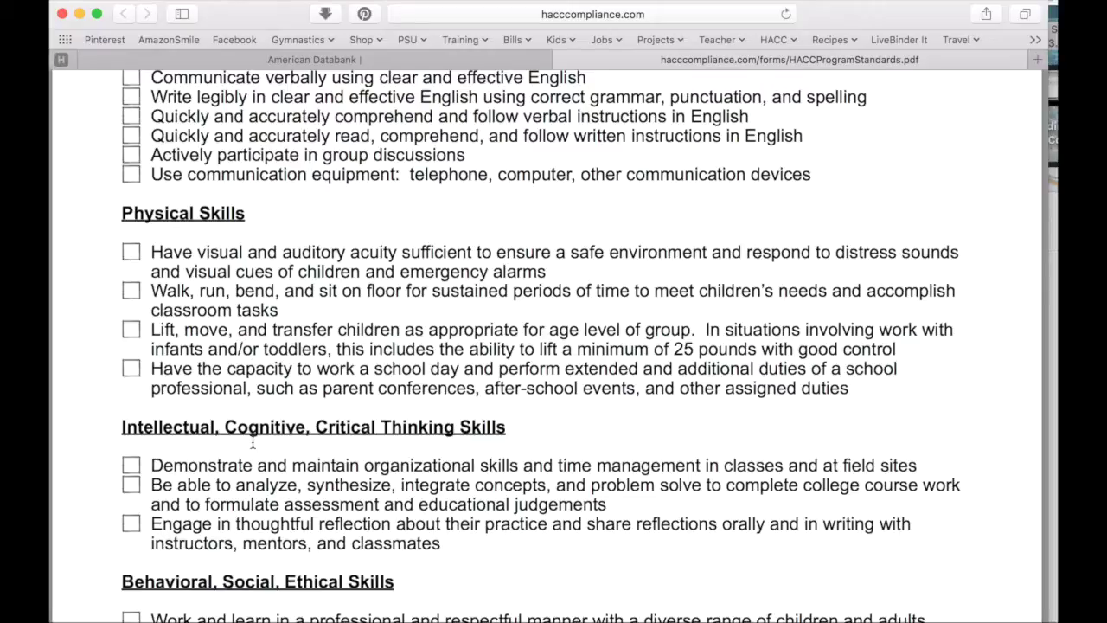
pyautogui.scroll(-15, 253, 441)
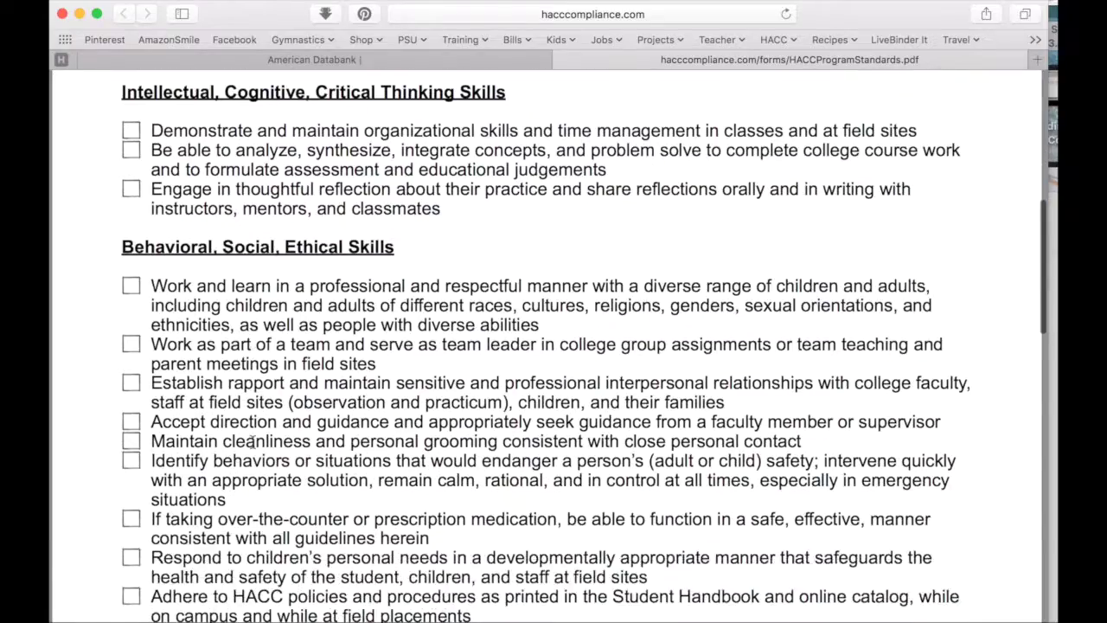
# Step: Review the Program Standards acknowledgement statements, initial lines and signature section, and return to the compliance list
pyautogui.scroll(-10, 253, 441)
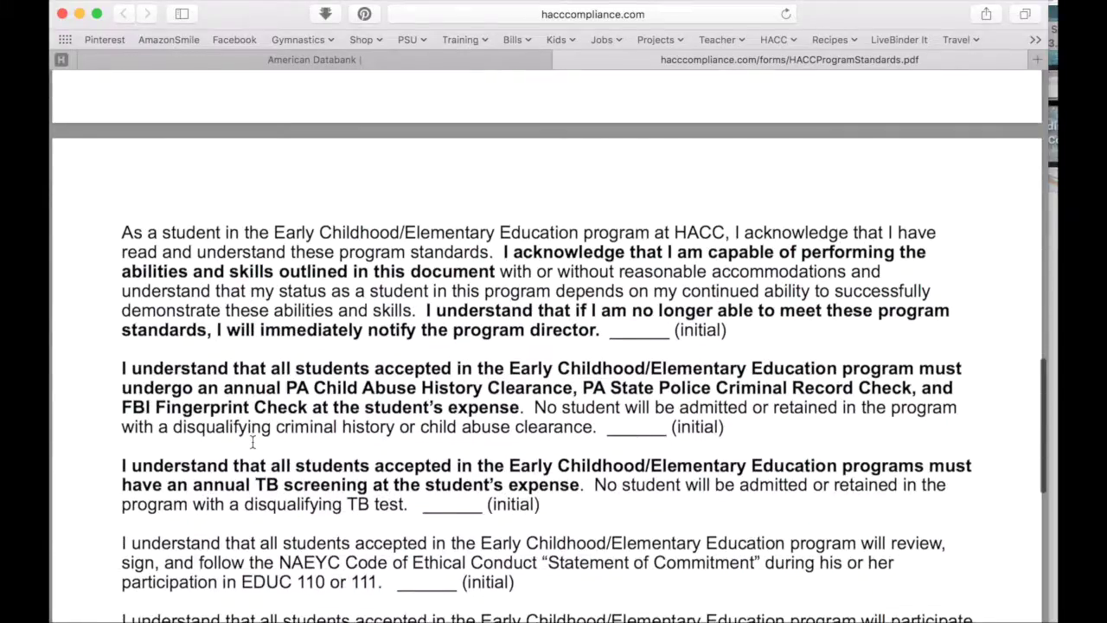
pyautogui.scroll(-4, 252, 441)
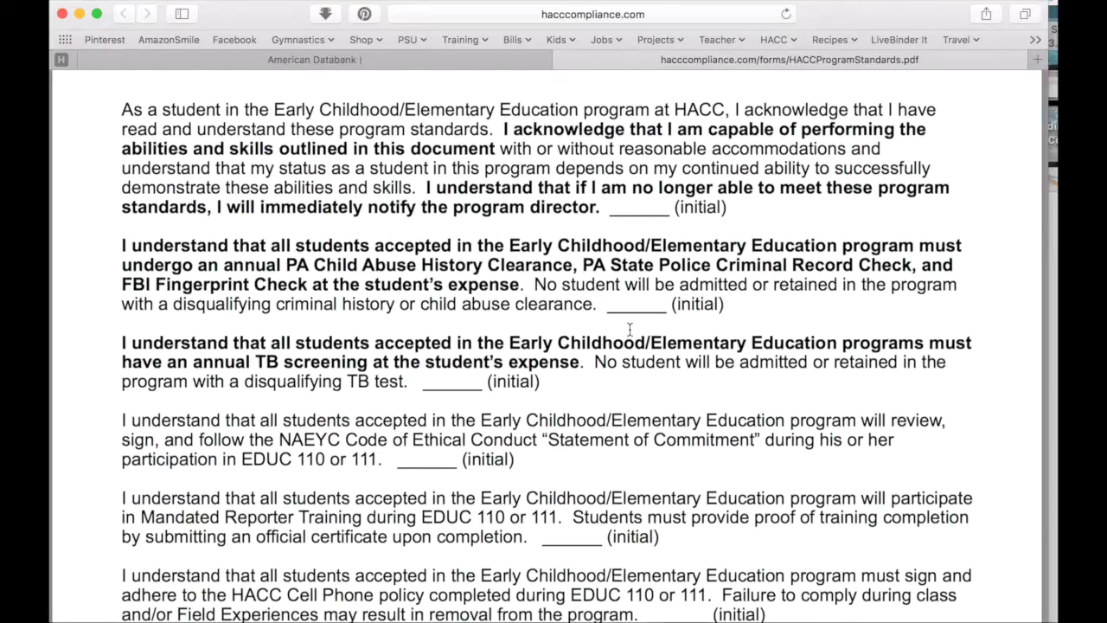
pyautogui.scroll(-8, 630, 329)
pyautogui.scroll(-7, 630, 329)
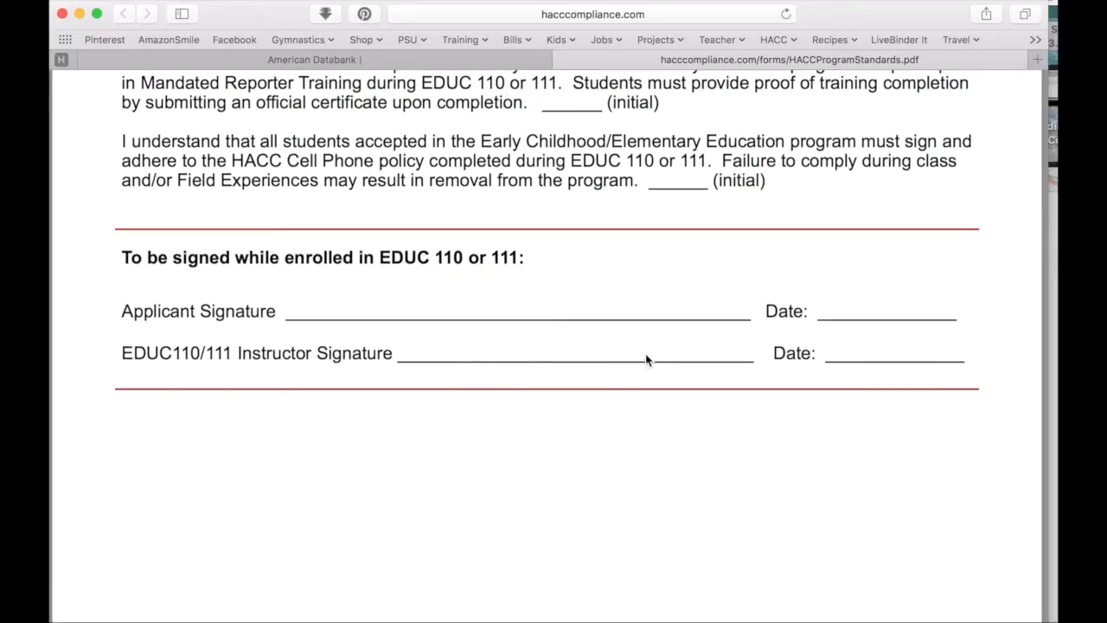
pyautogui.scroll(-1, 806, 481)
pyautogui.scroll(-5, 806, 481)
pyautogui.scroll(20, 806, 481)
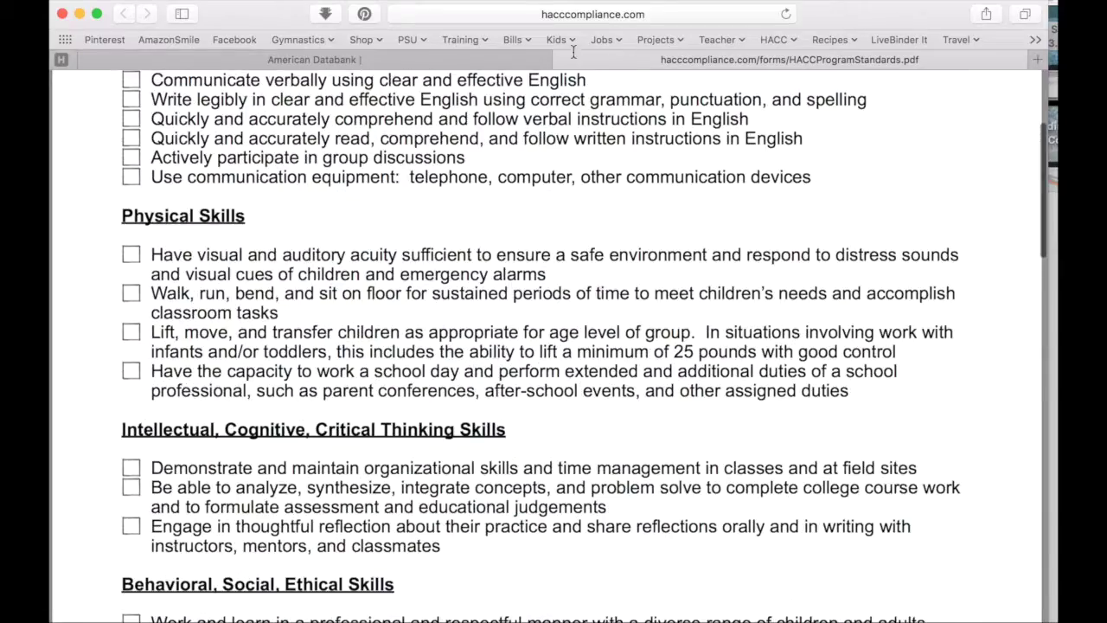
pyautogui.click(563, 59)
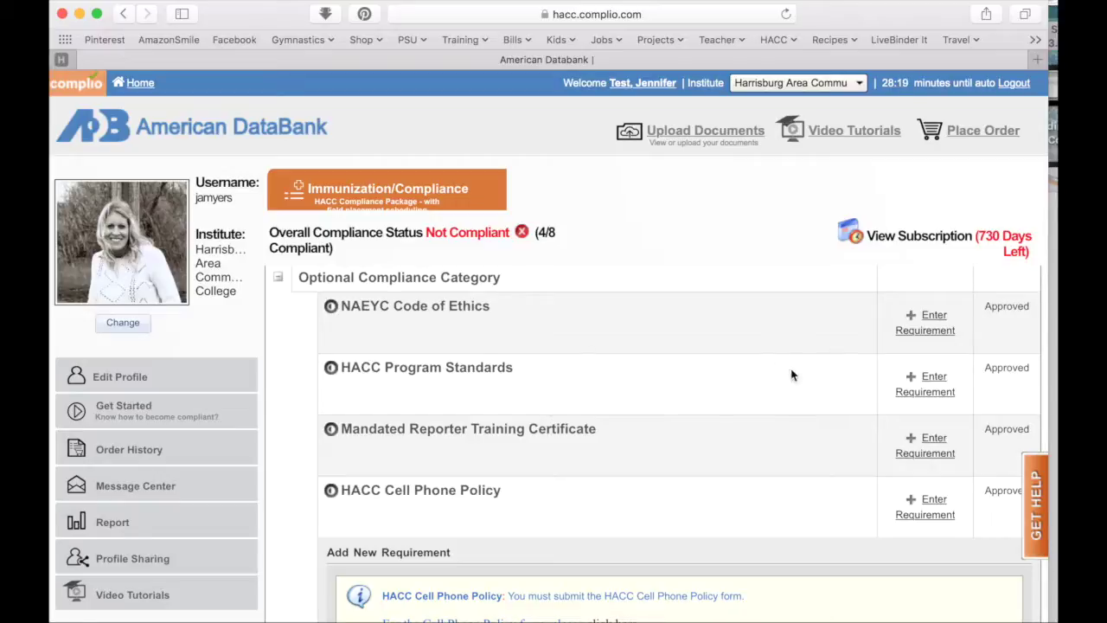
# Step: Start a new requirement for HACC Program Standards and choose HACC Program Standards as the item
pyautogui.click(934, 377)
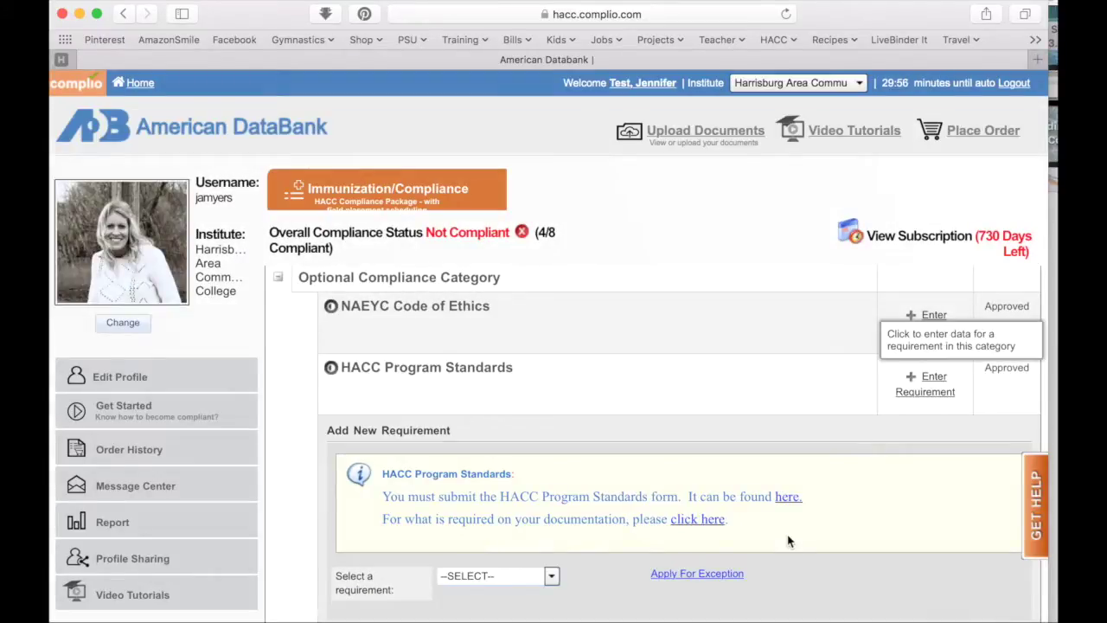
pyautogui.scroll(-3, 787, 541)
pyautogui.click(551, 435)
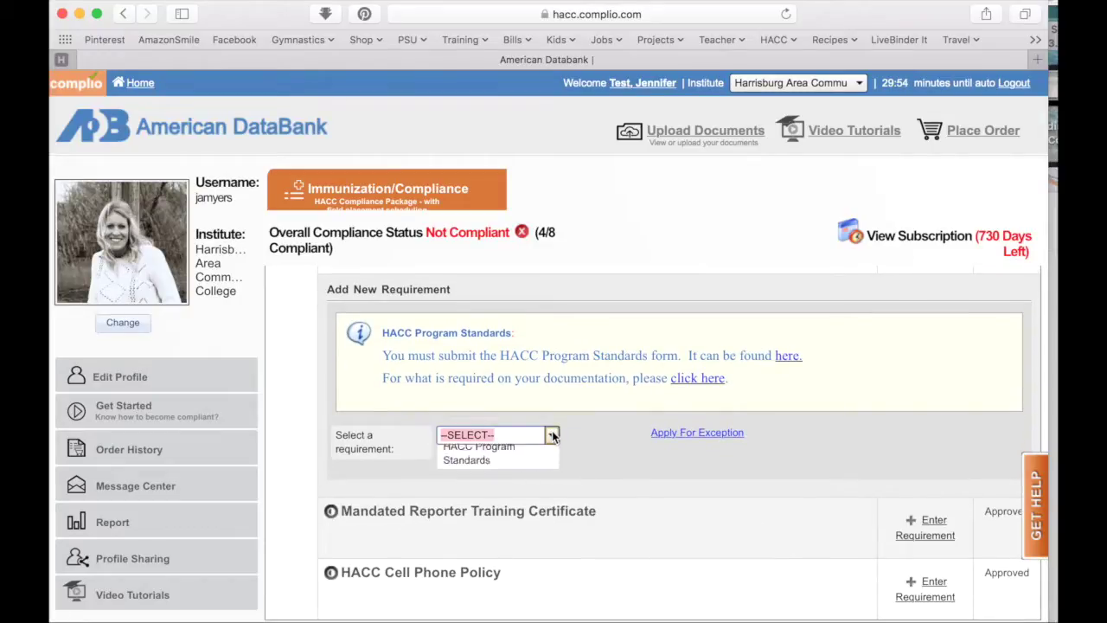
pyautogui.click(507, 476)
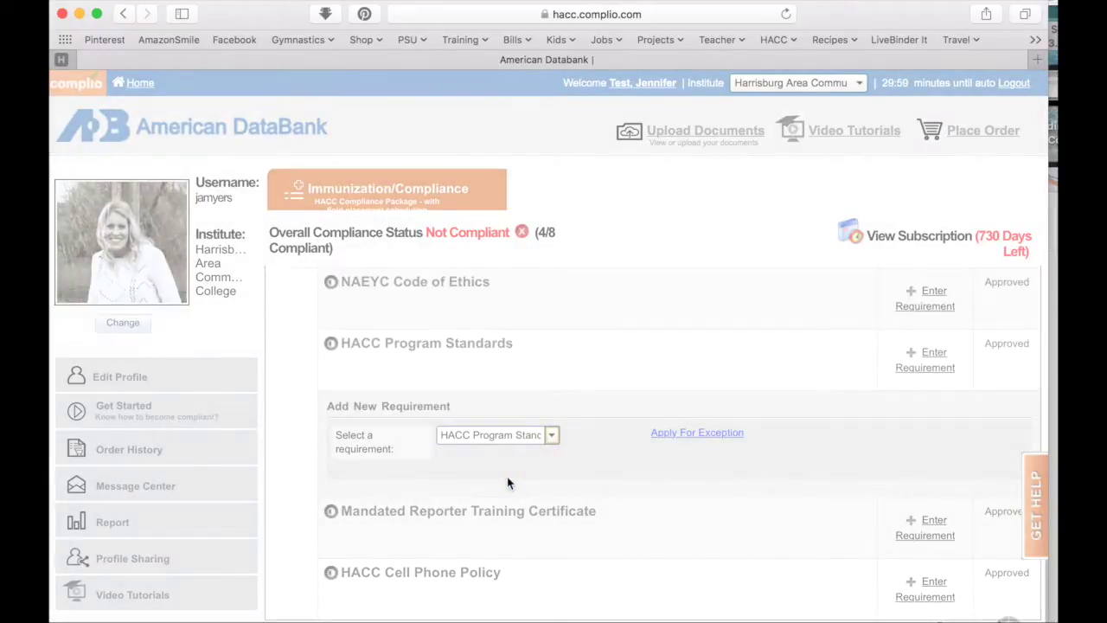
pyautogui.scroll(-3, 507, 482)
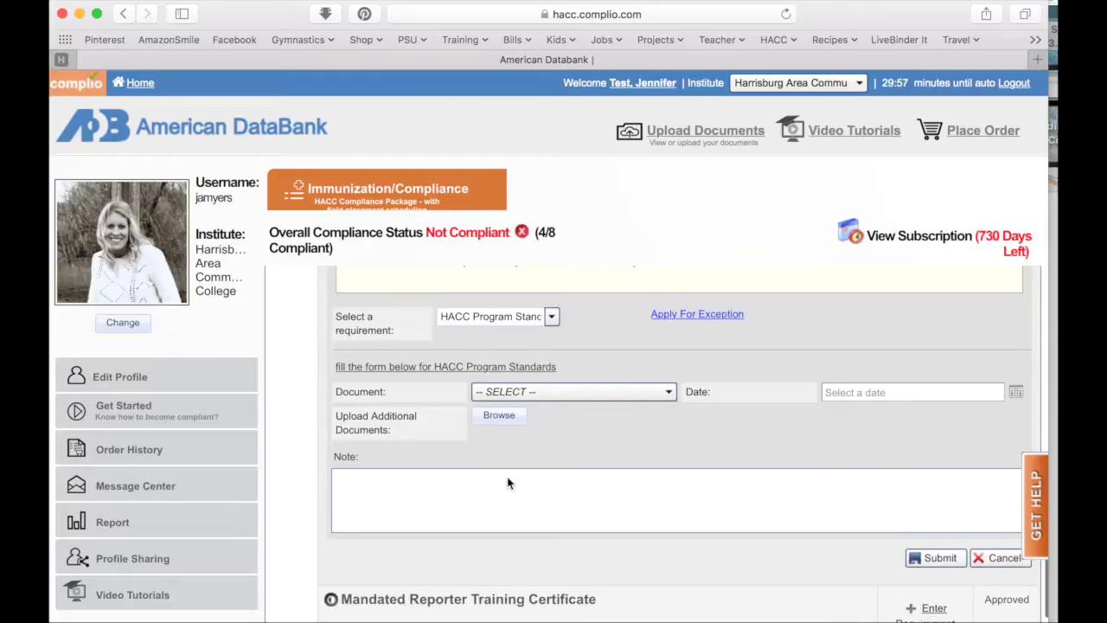
# Step: Check the existing documents and the upload file chooser for HACC Program Standards without attaching a file
pyautogui.click(546, 392)
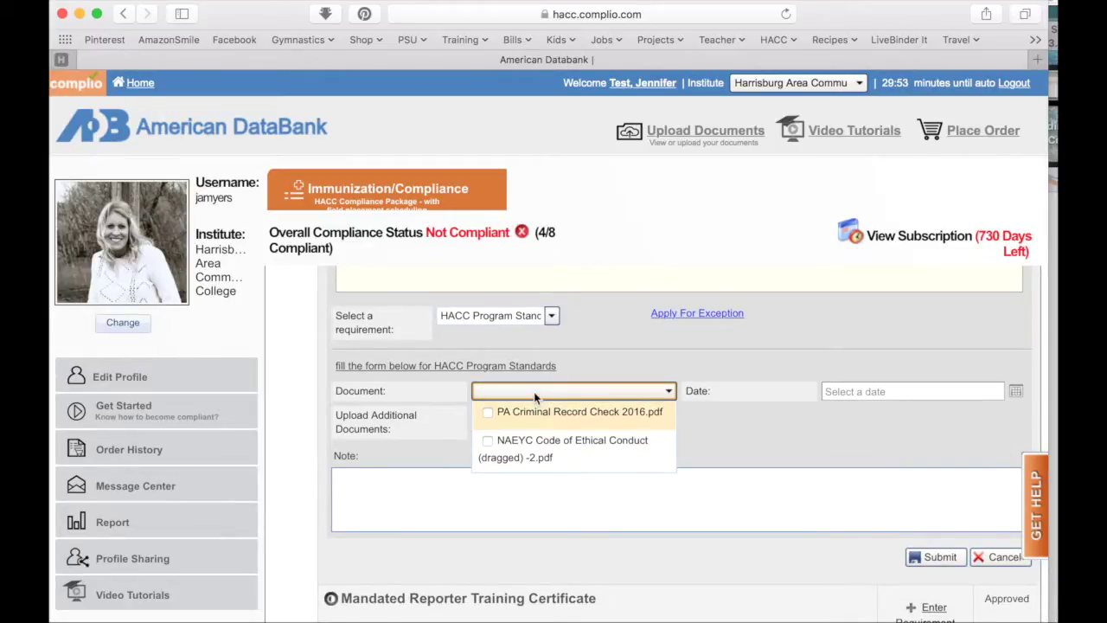
pyautogui.click(538, 387)
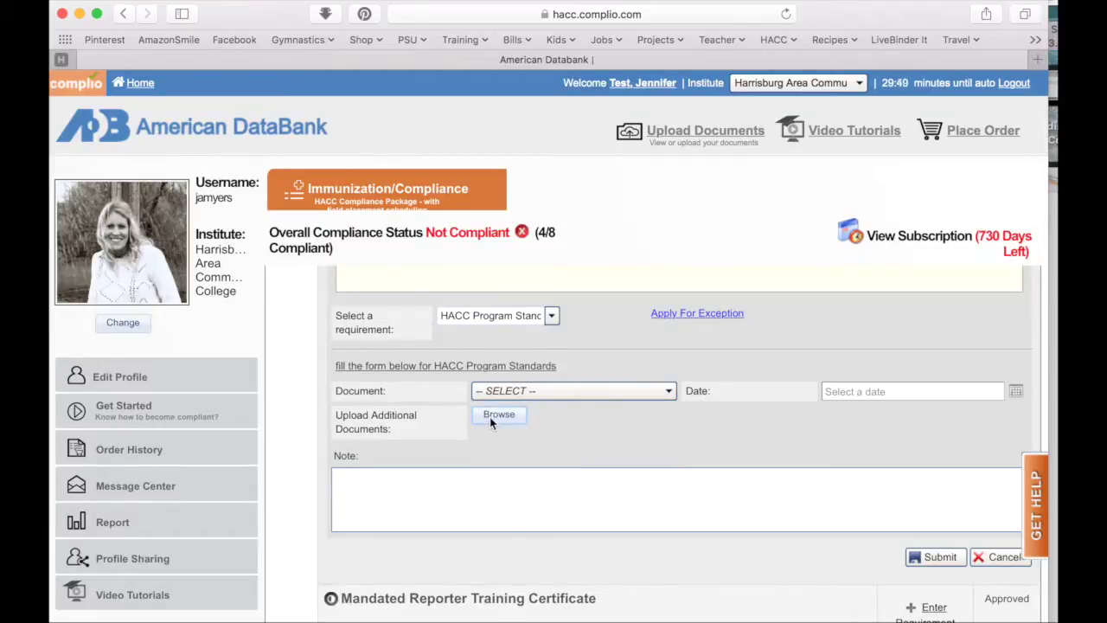
pyautogui.click(491, 420)
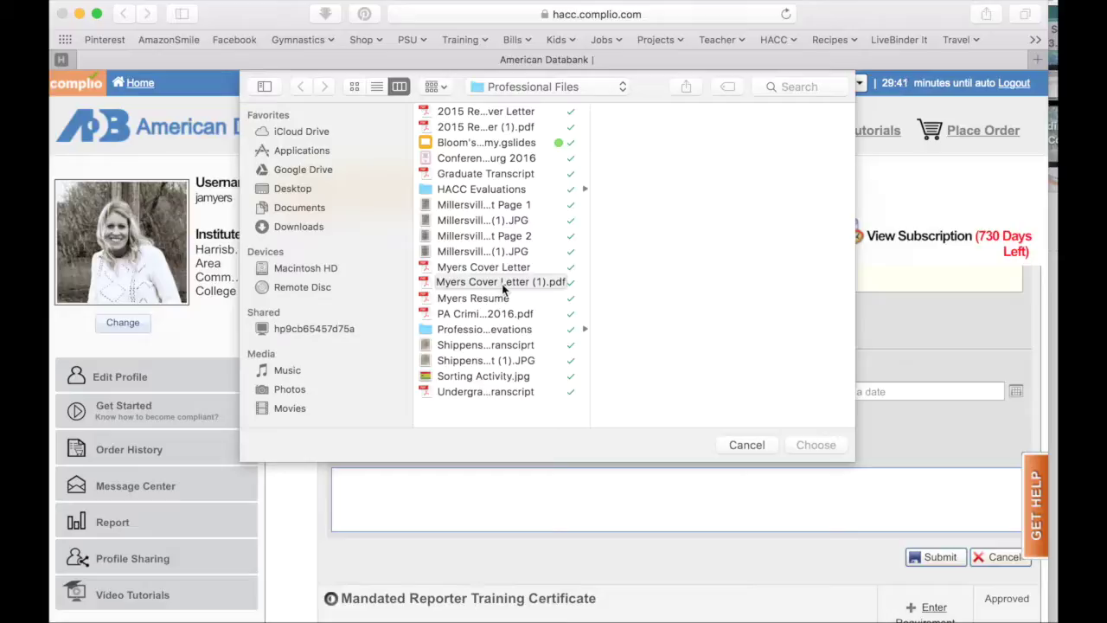
pyautogui.click(742, 444)
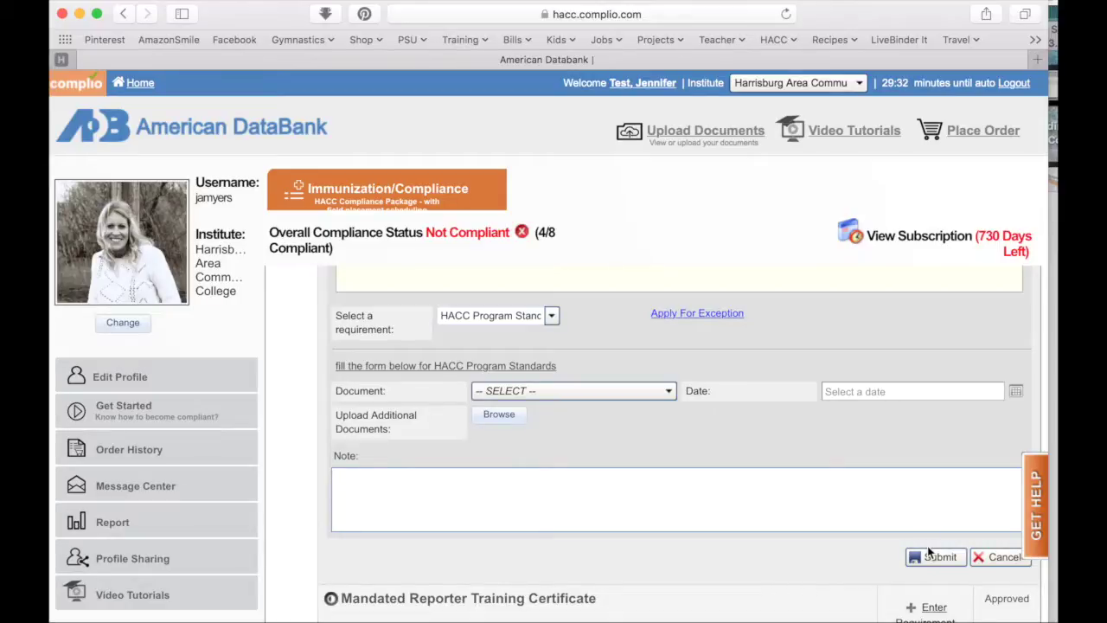
# Step: Start a new requirement for Mandated Reporter Training Certificate and choose Mandated Reporter Training Certificate as the item
pyautogui.scroll(-3, 655, 511)
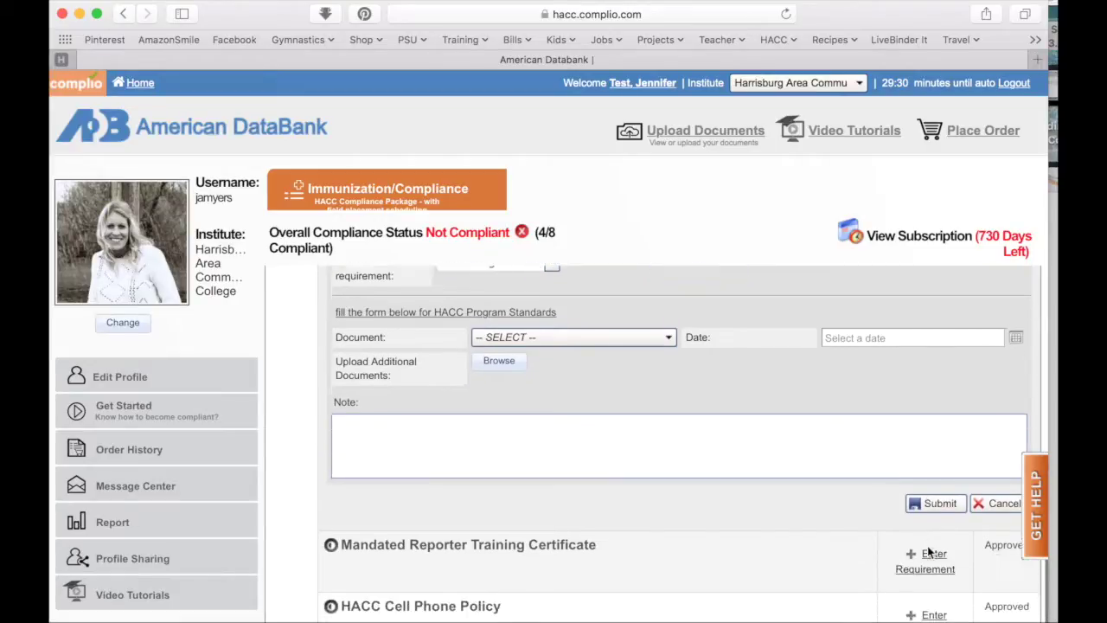
pyautogui.moveTo(571, 512)
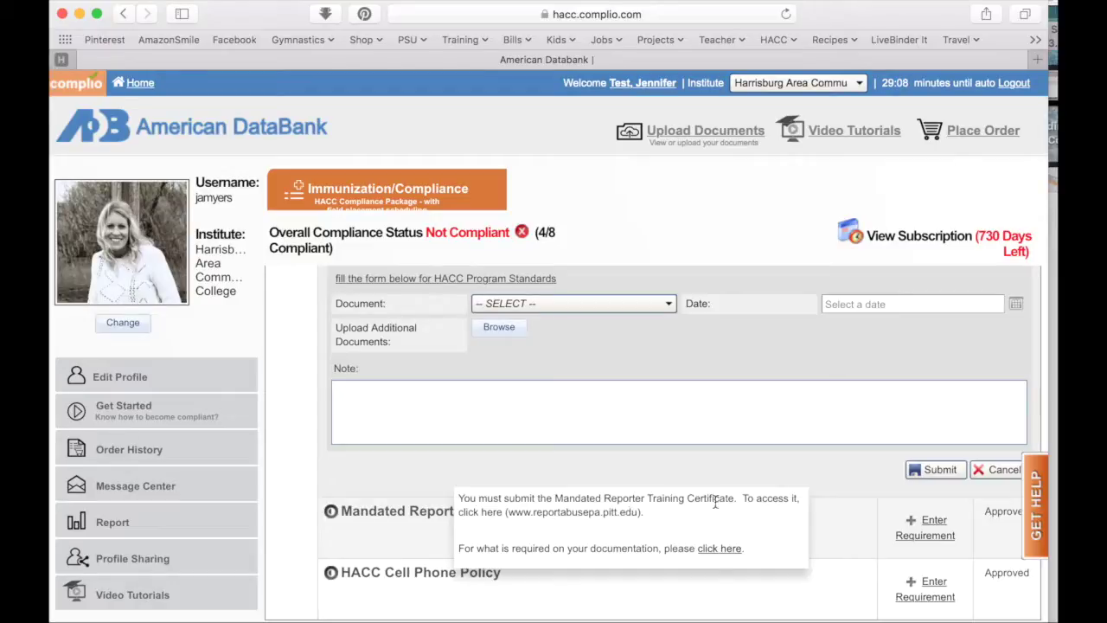
pyautogui.click(935, 530)
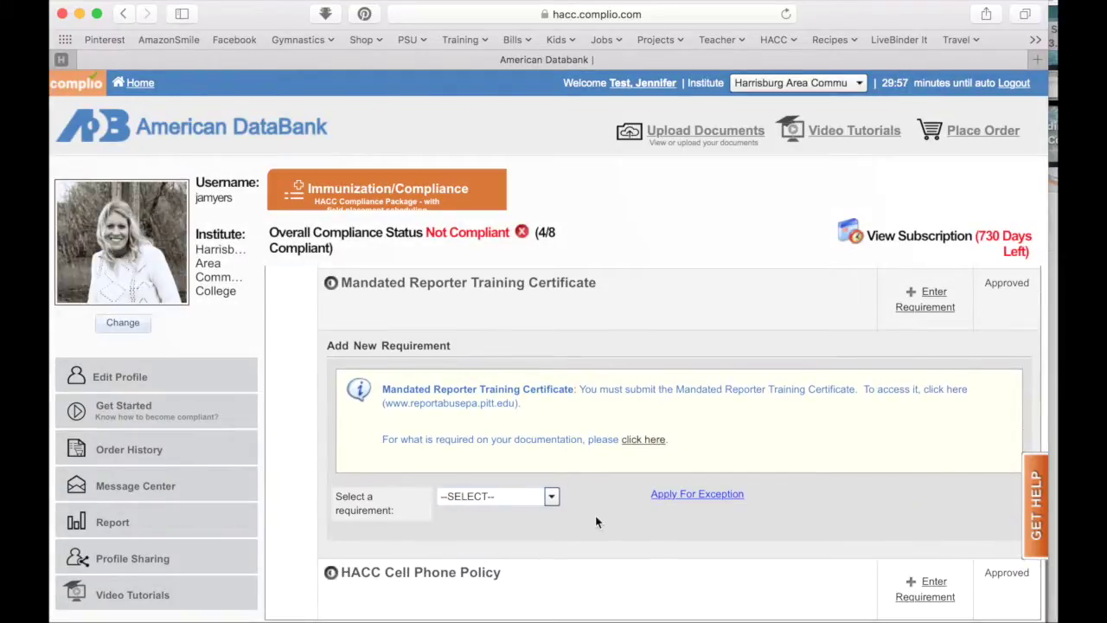
pyautogui.click(554, 494)
pyautogui.click(515, 537)
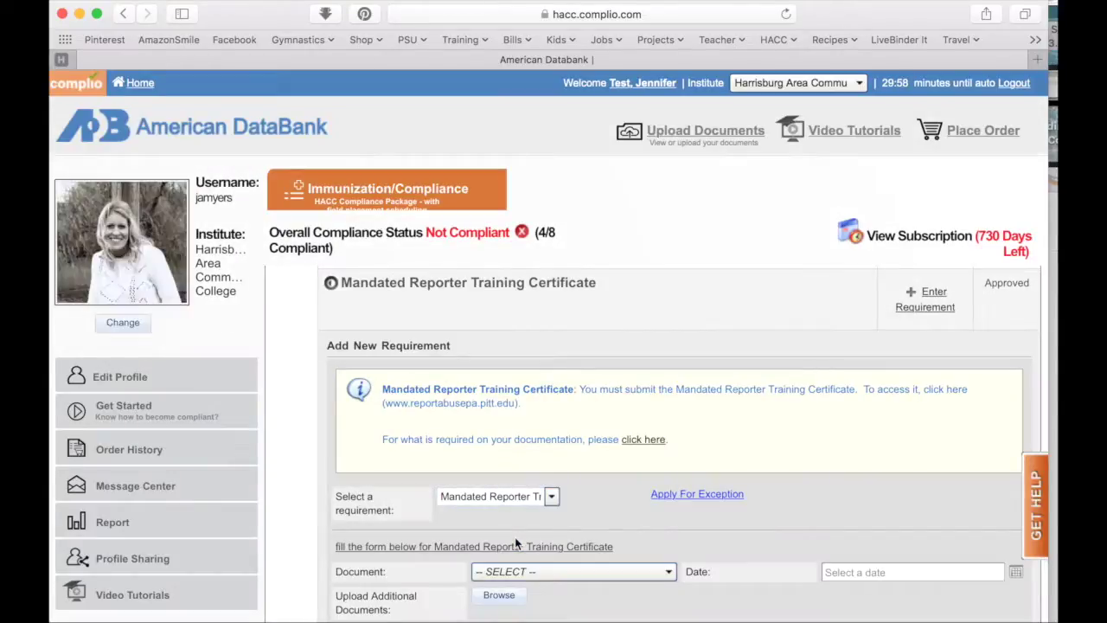
pyautogui.scroll(-4, 514, 537)
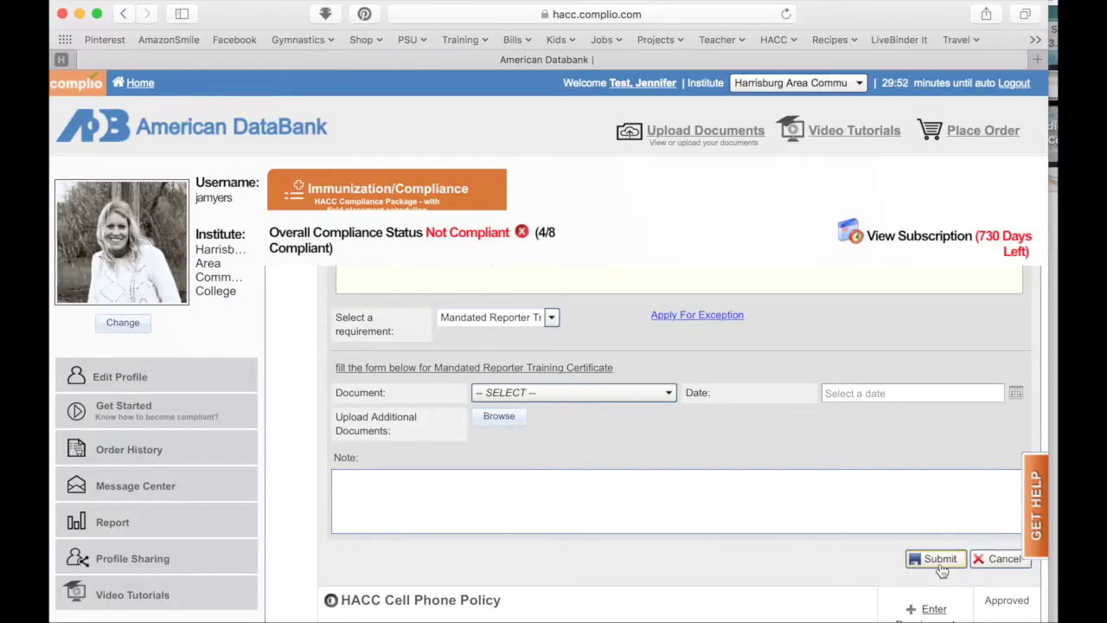
# Step: Review the Optional Compliance Category requirements and the instructions for NAEYC Code of Ethics, HACC Program Standards and Mandated Reporter Training Certificate
pyautogui.scroll(3, 727, 509)
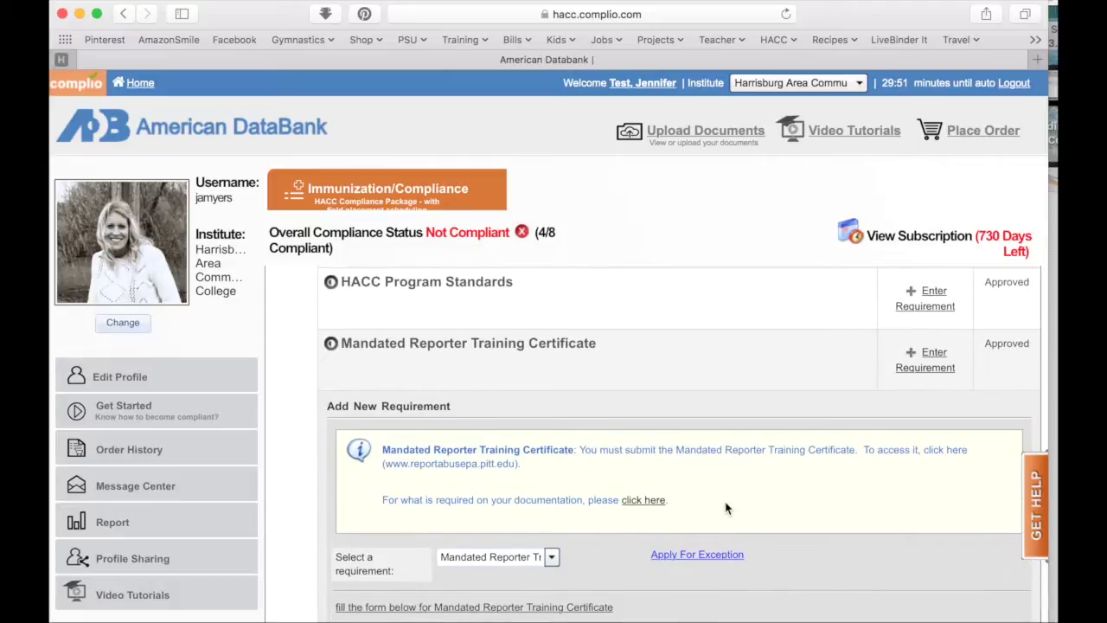
pyautogui.scroll(2, 727, 509)
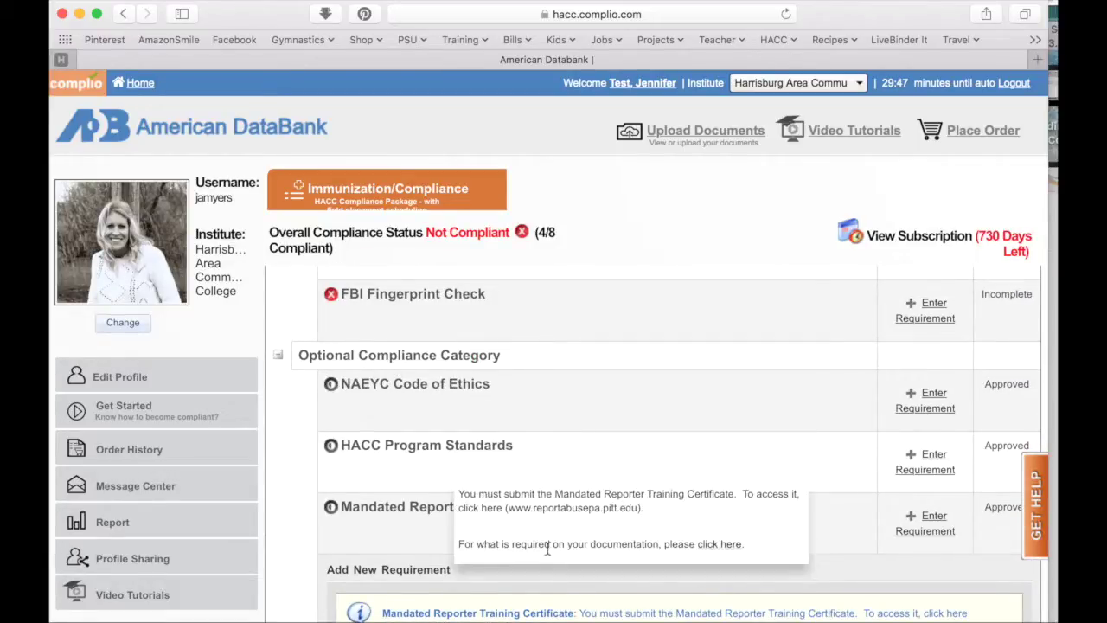
pyautogui.scroll(-1, 397, 367)
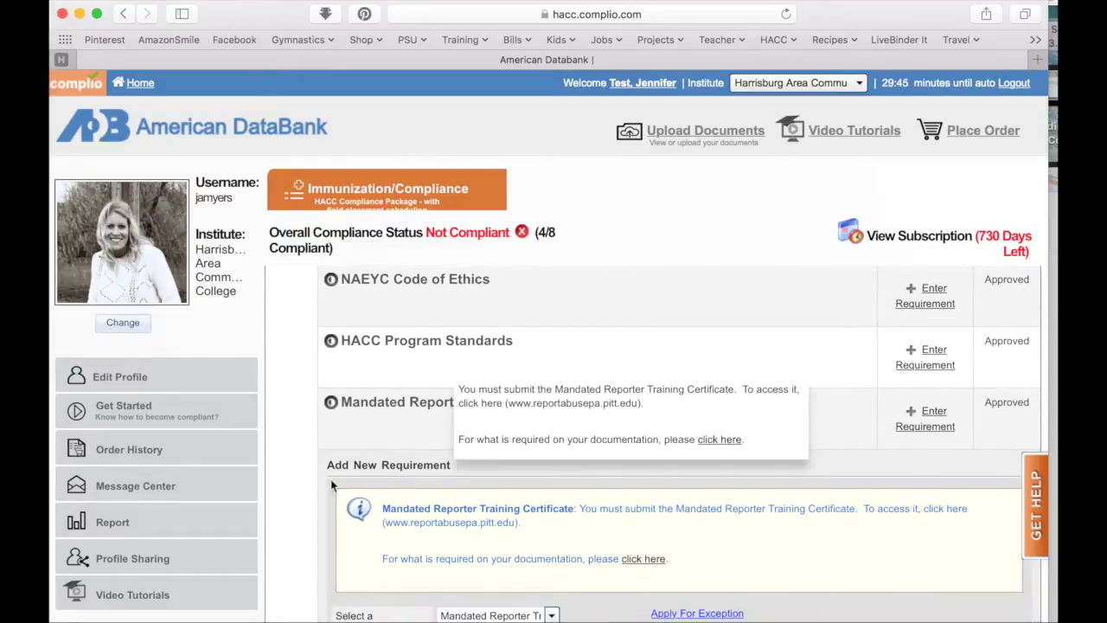
pyautogui.moveTo(382, 282)
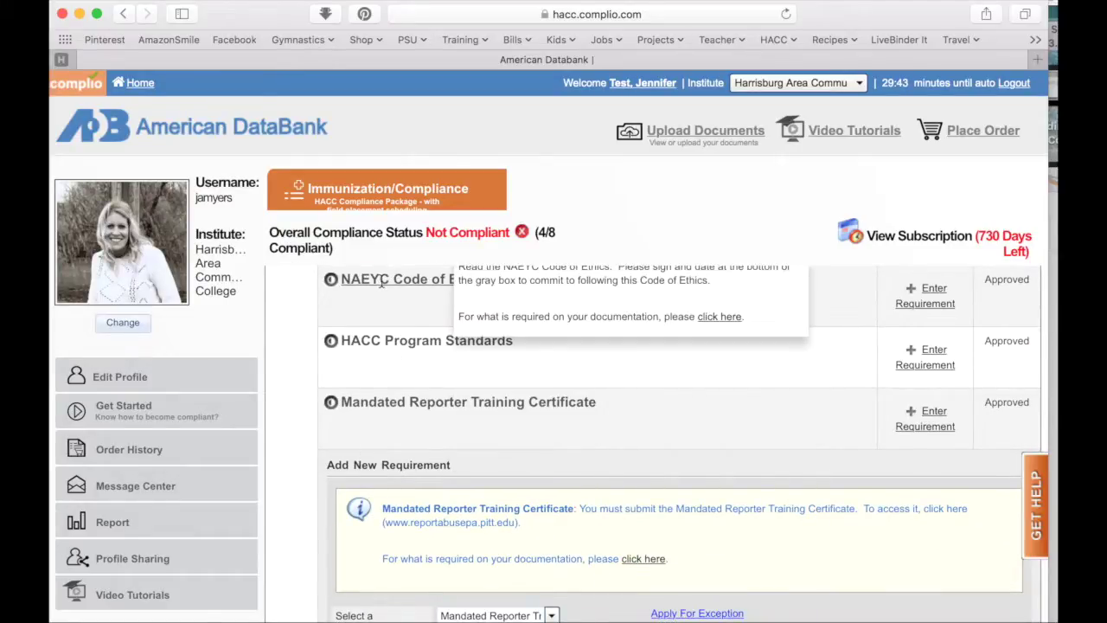
pyautogui.moveTo(374, 344)
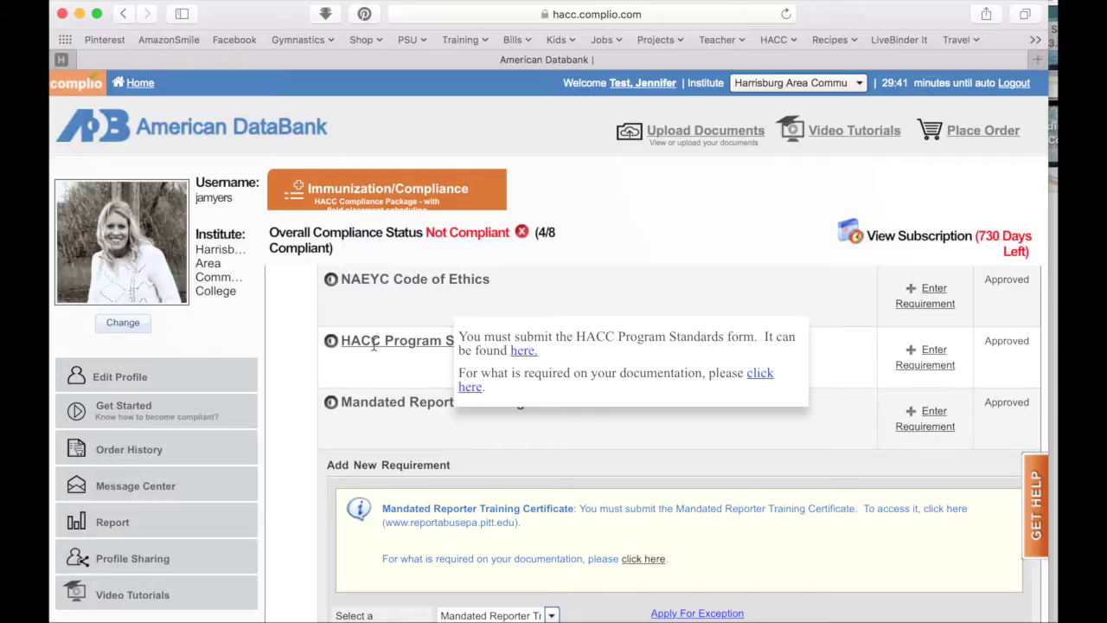
pyautogui.scroll(-3, 372, 346)
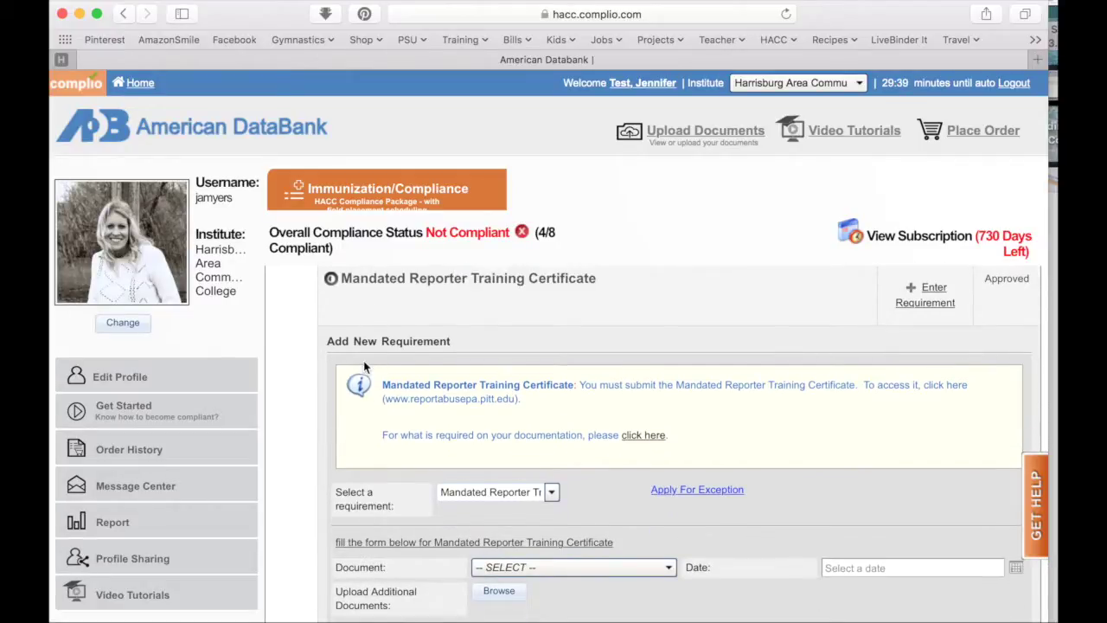
pyautogui.scroll(3, 372, 287)
pyautogui.scroll(2, 372, 293)
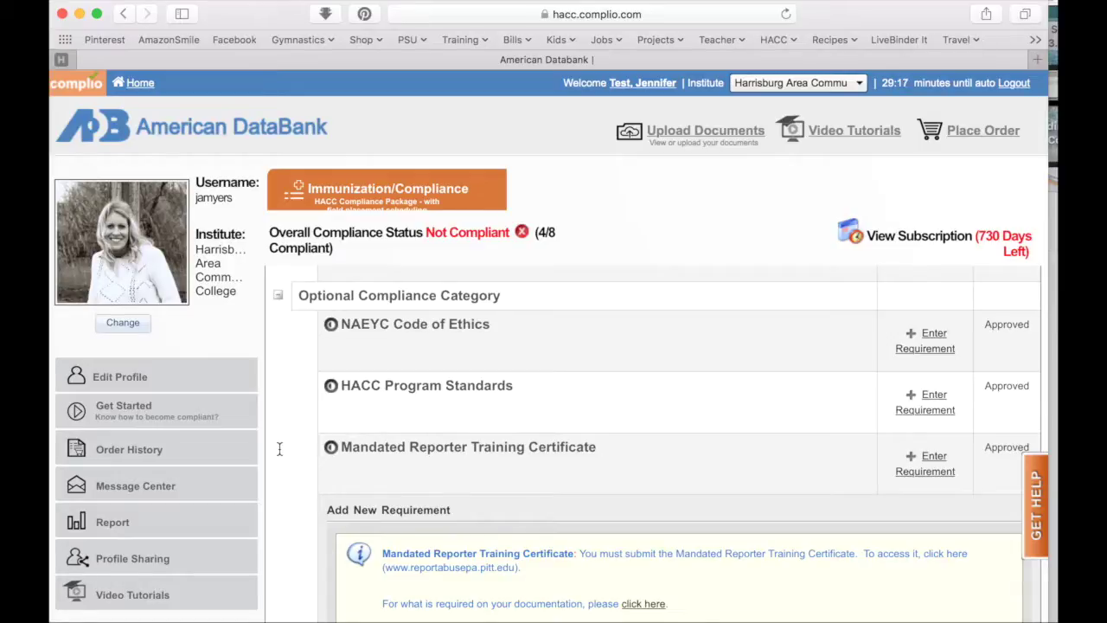
pyautogui.scroll(-5, 279, 449)
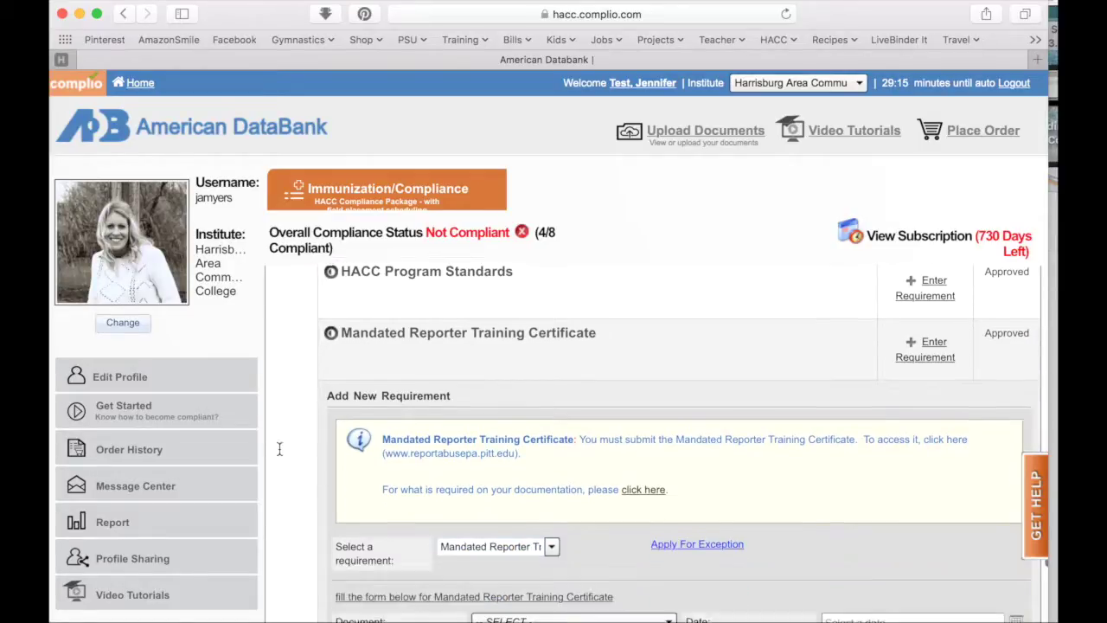
pyautogui.scroll(5, 280, 449)
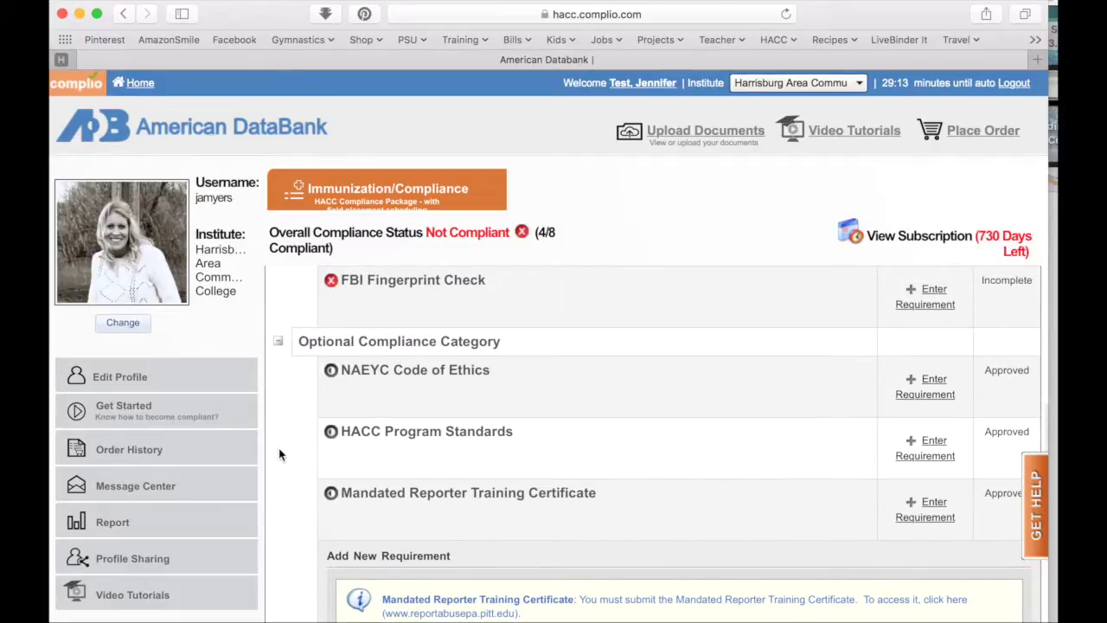